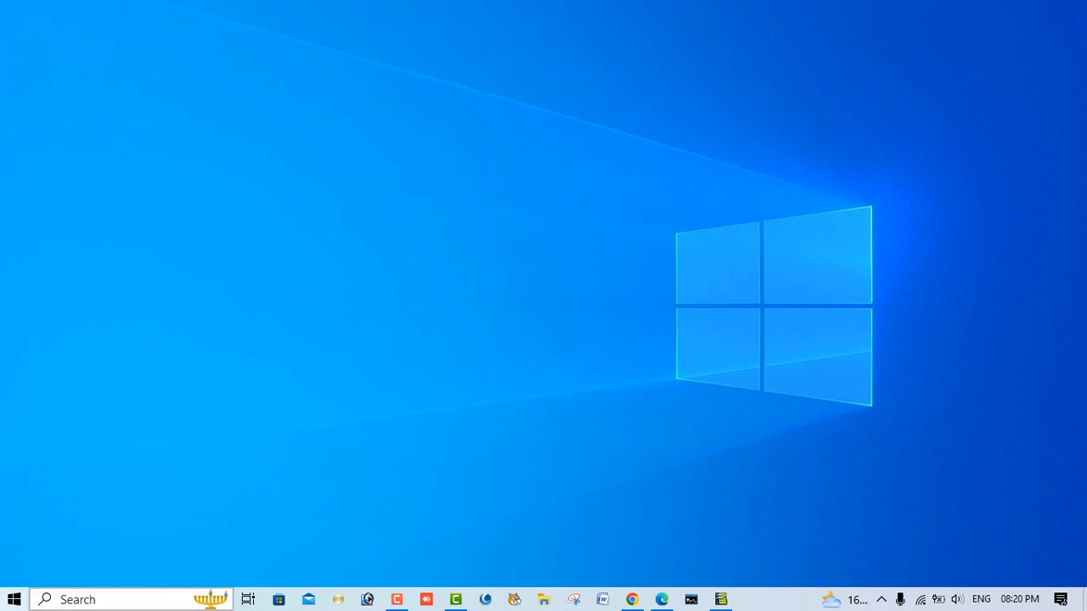
Open OpenOffice Calc and show the AB sheet of REFRENCING.ods
{"action": "type", "text": "calc"}
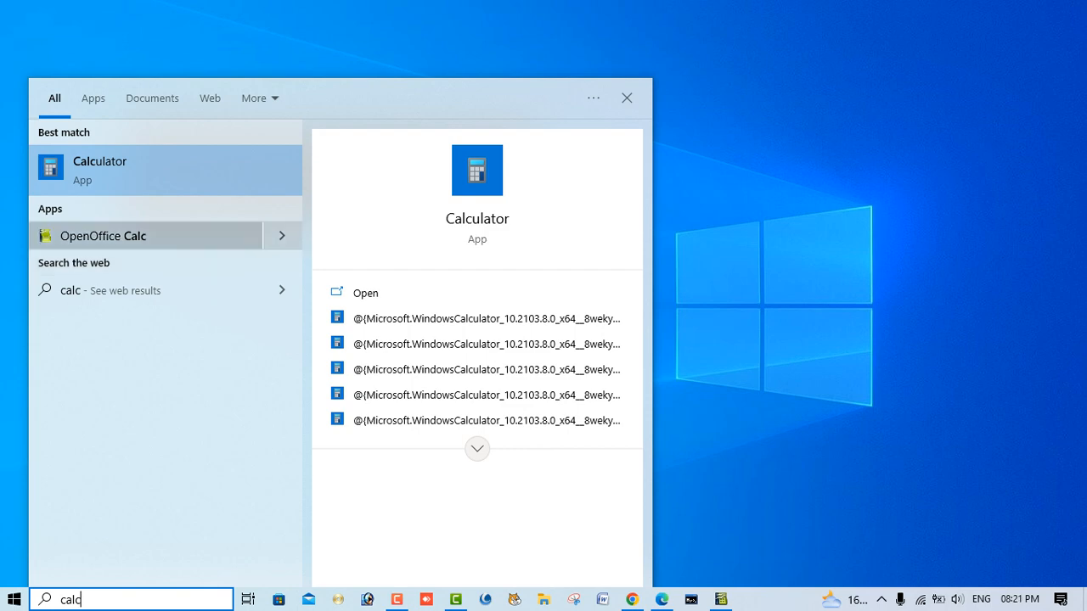
{"action": "key", "text": "Return"}
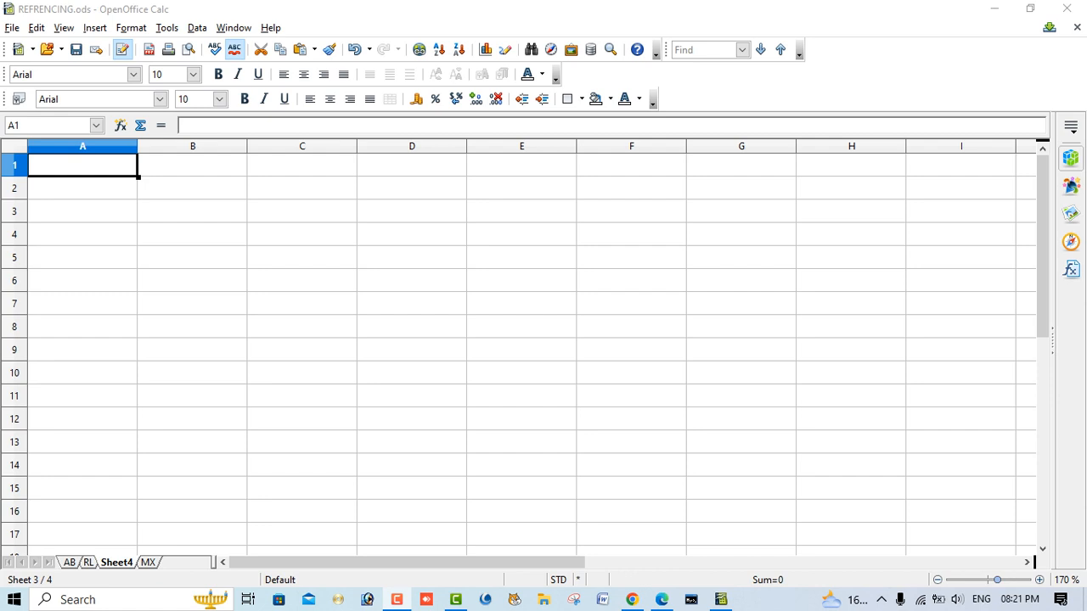
{"action": "left_click", "coordinate": [69, 563]}
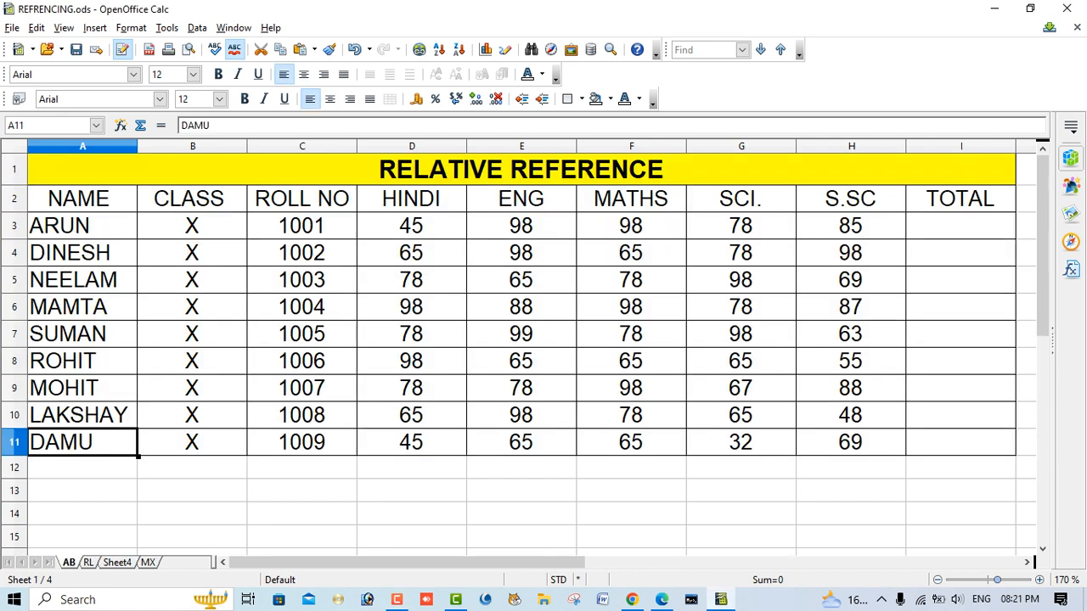
Make the column headings in row 2 bold
{"action": "left_click", "coordinate": [82, 199]}
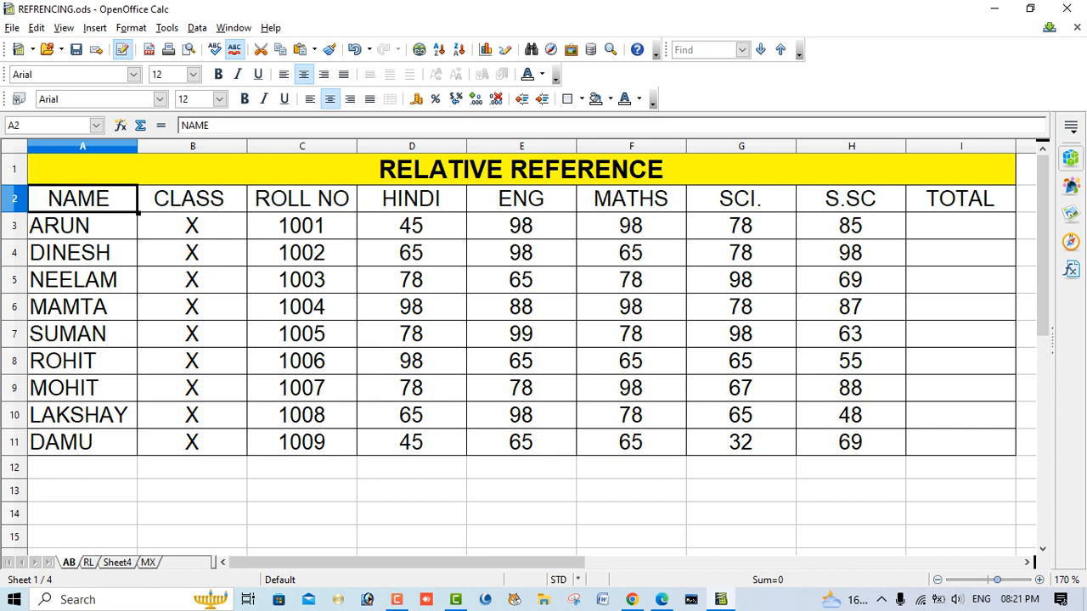
{"action": "key", "text": "shift+space"}
{"action": "key", "text": "ctrl+b"}
{"action": "left_click", "coordinate": [82, 198]}
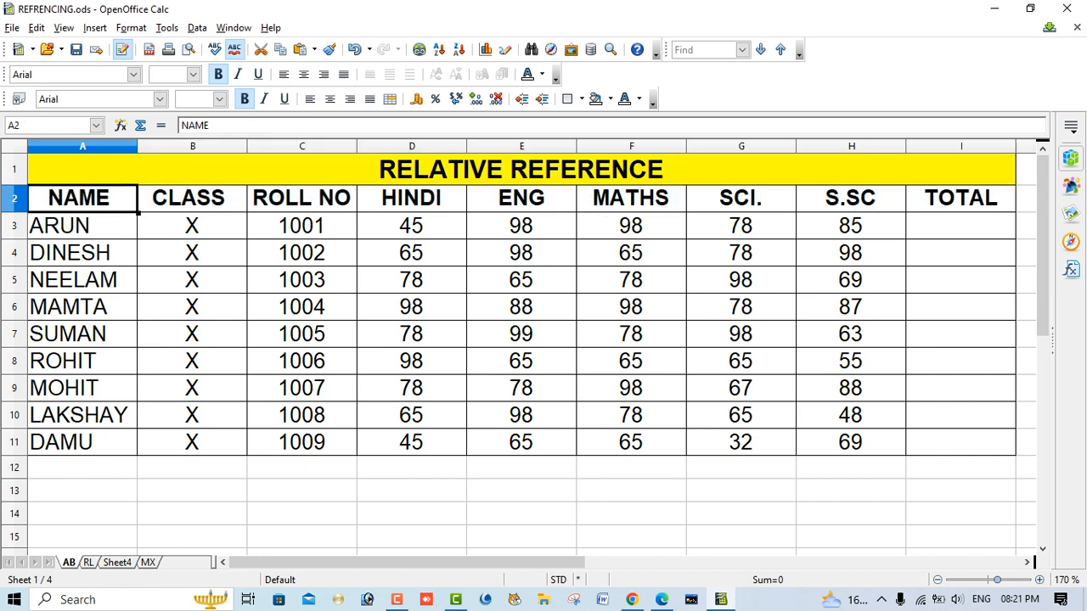
{"action": "left_click", "coordinate": [192, 198]}
{"action": "left_click", "coordinate": [302, 198]}
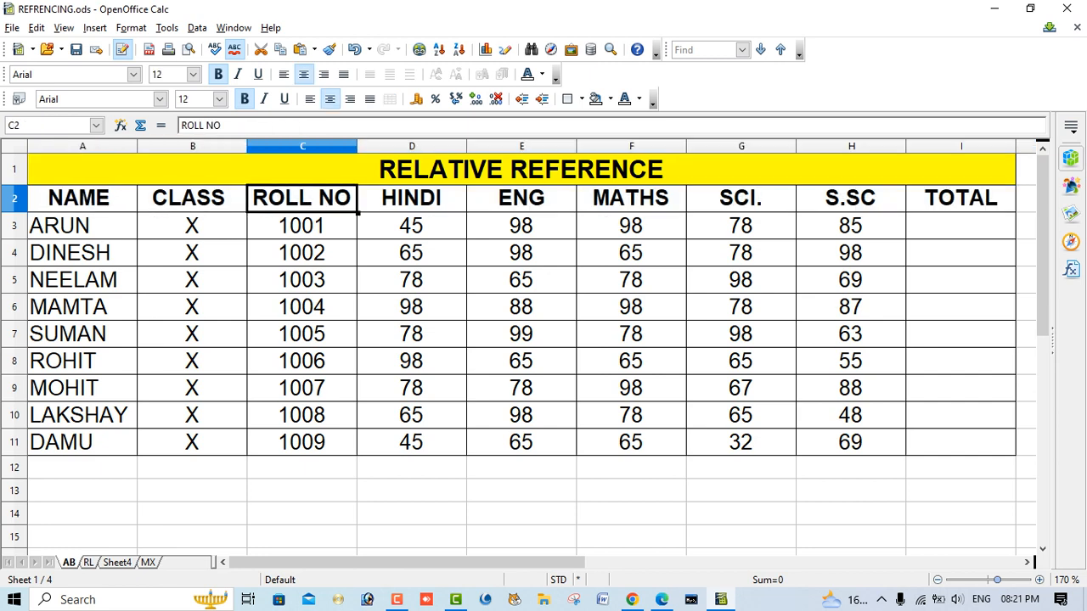
{"action": "left_click_drag", "start_coordinate": [411, 198], "coordinate": [851, 198]}
{"action": "left_click", "coordinate": [961, 197]}
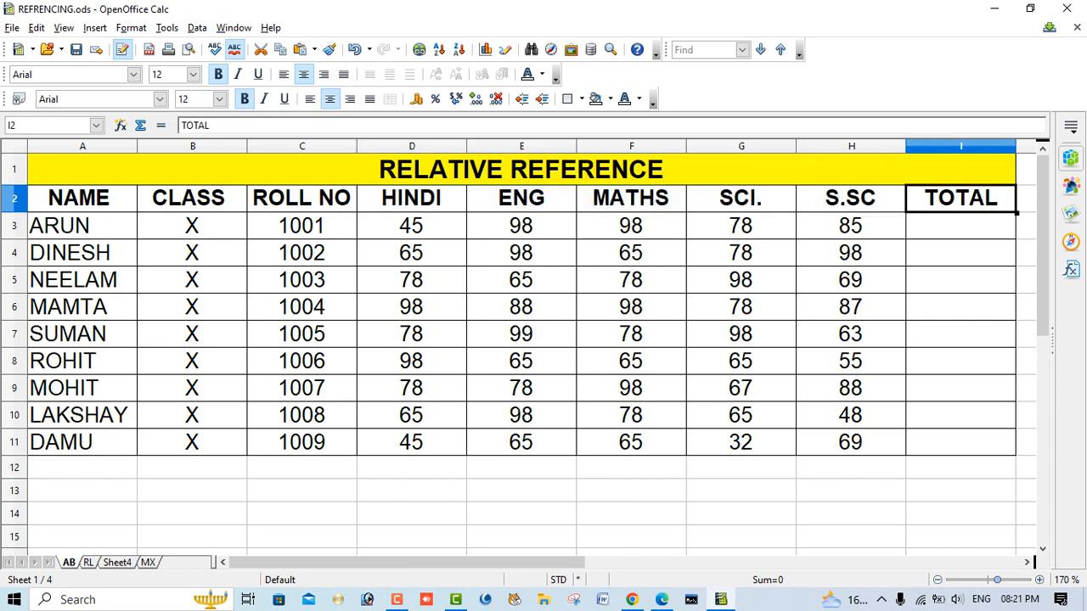
Clear the CLASS values in B4:B11 and the ROLL NO values in C4:C11, keeping the first student's entries
{"action": "left_click_drag", "start_coordinate": [60, 225], "coordinate": [60, 441]}
{"action": "left_click_drag", "start_coordinate": [192, 252], "coordinate": [192, 442]}
{"action": "key", "text": "BackSpace"}
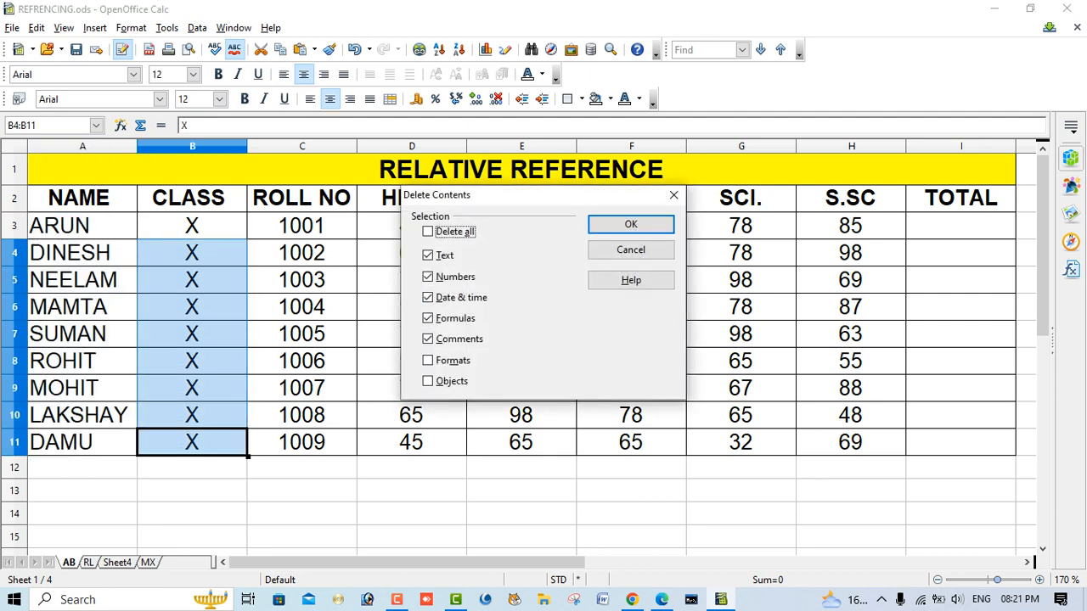
{"action": "left_click", "coordinate": [631, 224]}
{"action": "left_click_drag", "start_coordinate": [302, 252], "coordinate": [301, 442]}
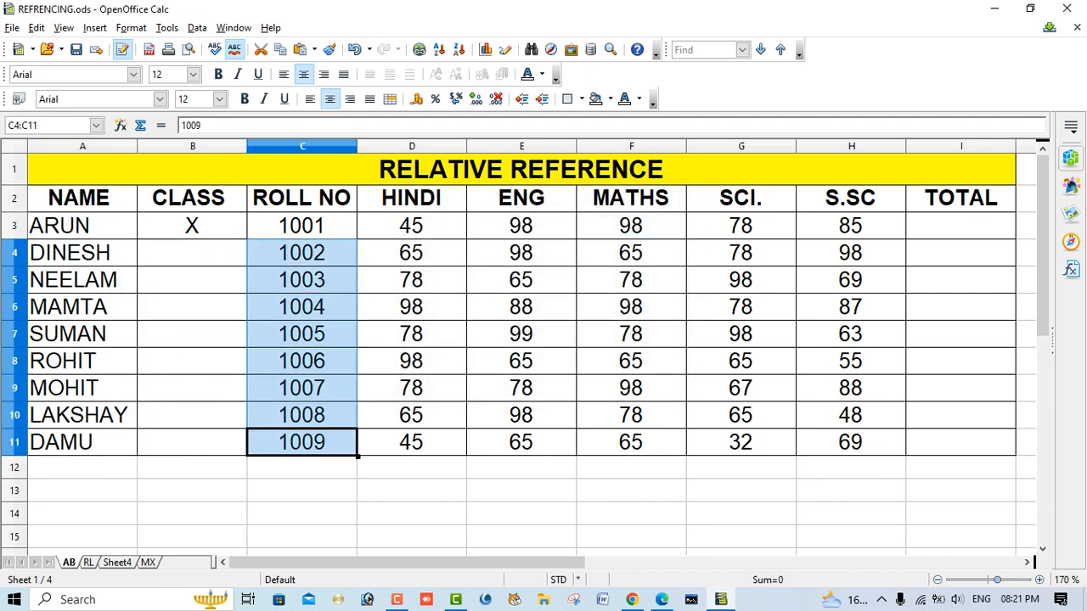
{"action": "key", "text": "Delete"}
{"action": "left_click", "coordinate": [631, 224]}
{"action": "left_click", "coordinate": [192, 252]}
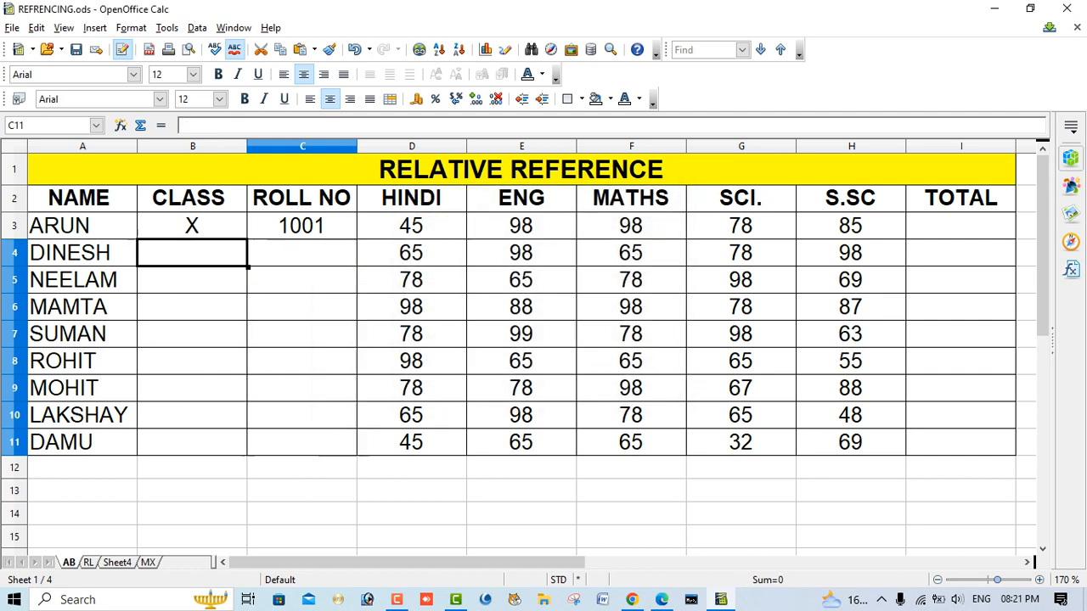
Fill the class from B3 down to B11 and the roll number series from C3 down to C11
{"action": "left_click", "coordinate": [192, 226]}
{"action": "left_click_drag", "start_coordinate": [247, 240], "coordinate": [248, 455]}
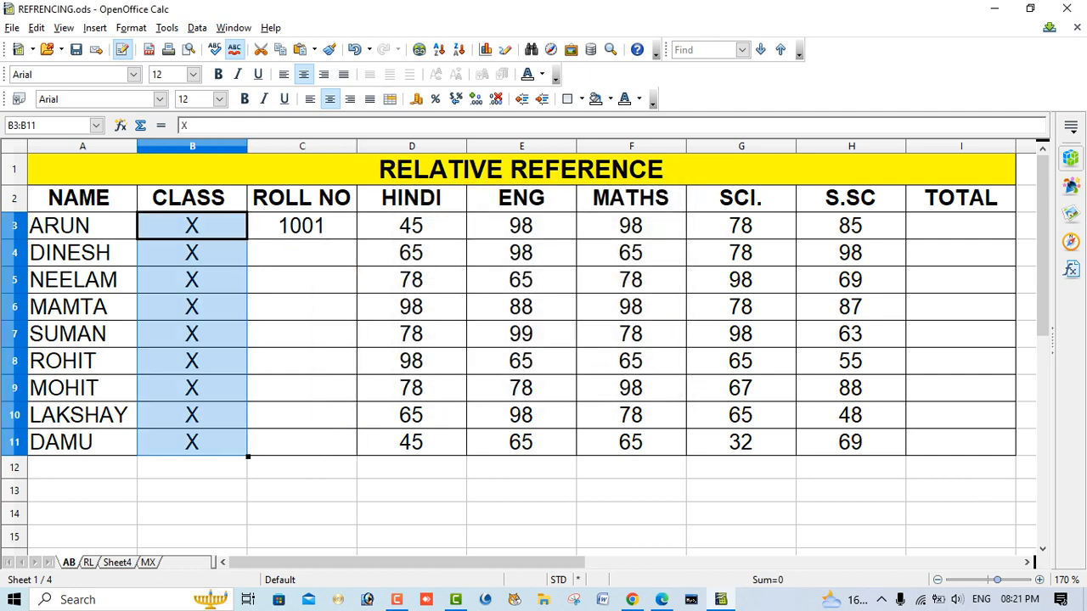
{"action": "left_click", "coordinate": [302, 226]}
{"action": "left_click_drag", "start_coordinate": [358, 240], "coordinate": [358, 456]}
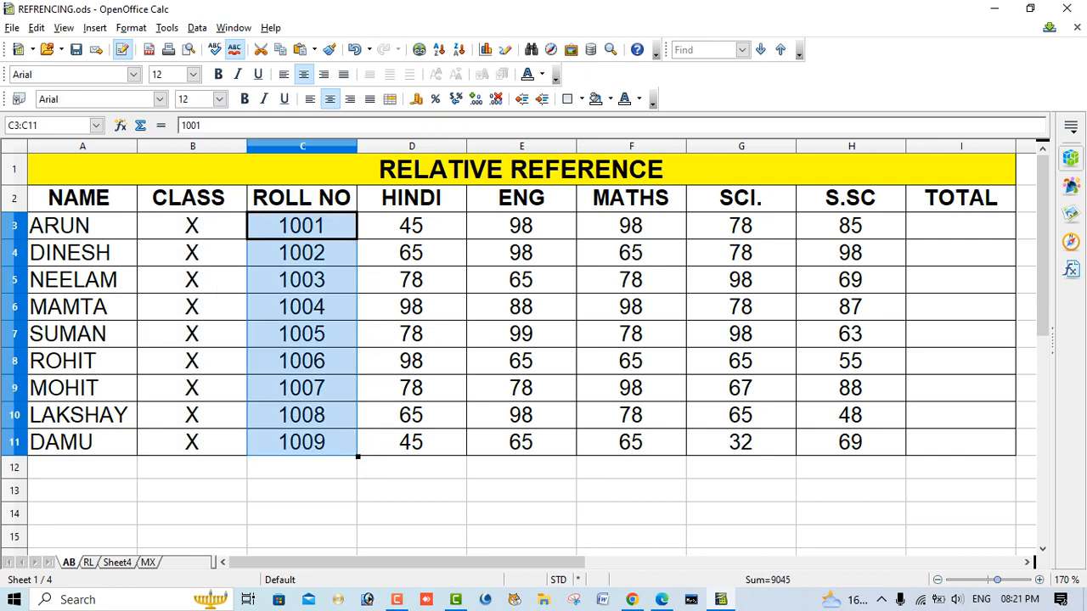
{"action": "left_click", "coordinate": [302, 280]}
{"action": "left_click", "coordinate": [412, 253]}
{"action": "left_click", "coordinate": [302, 226]}
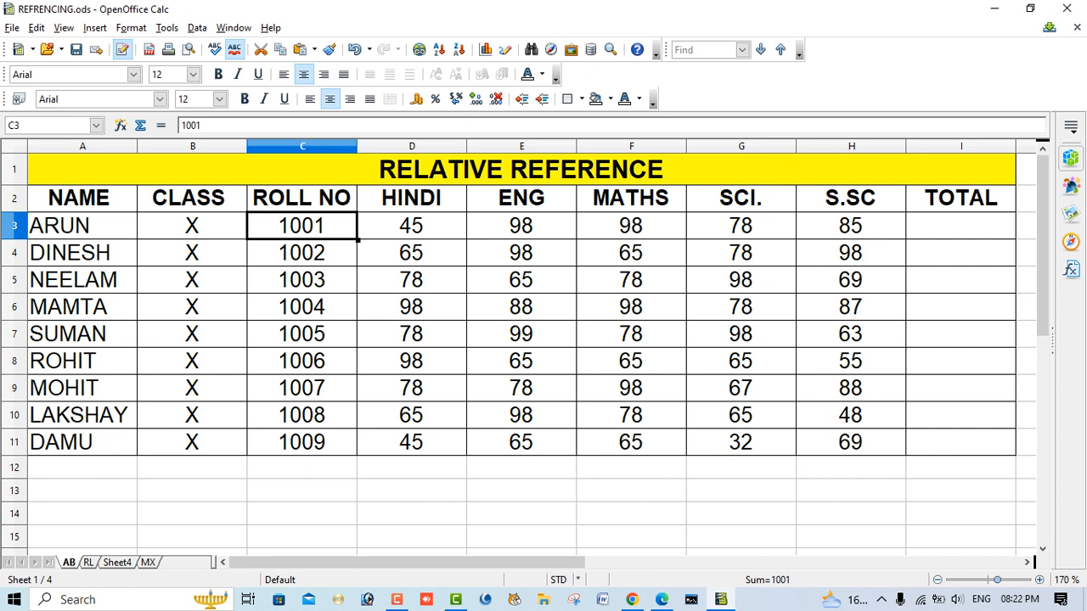
Make all subject marks in D3:H11 bold
{"action": "left_click_drag", "start_coordinate": [412, 226], "coordinate": [851, 442]}
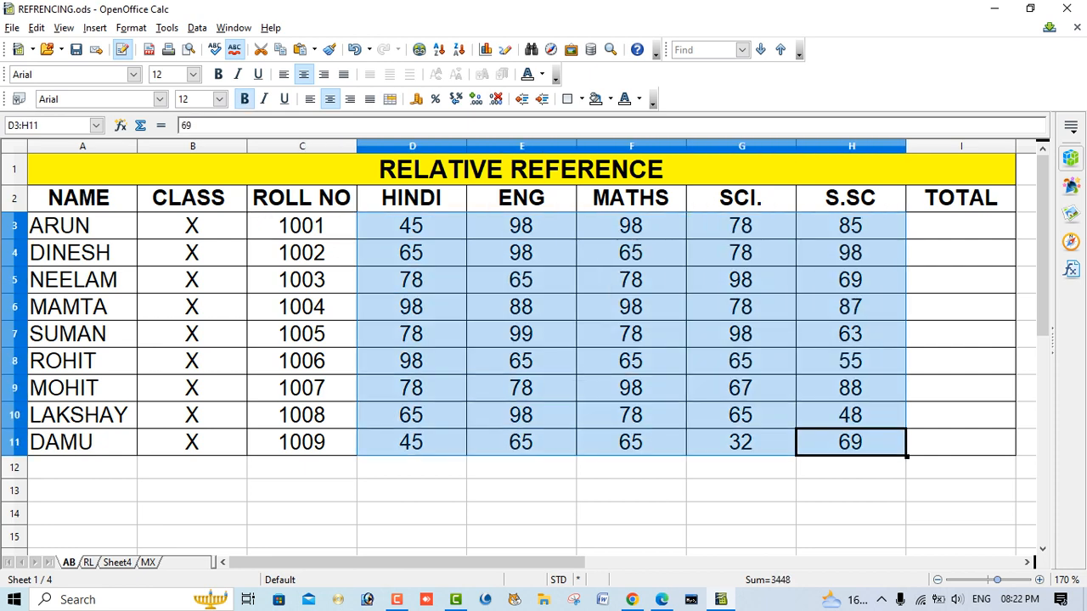
{"action": "left_click", "coordinate": [244, 99]}
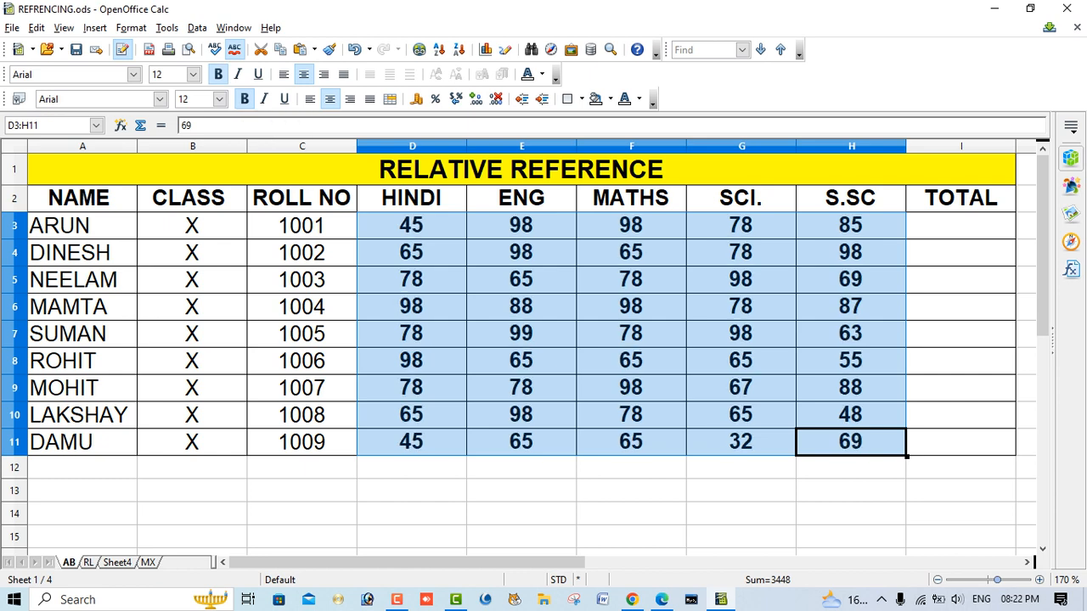
Enter the formula =D3+E3+F3+G3+H2 in the first TOTAL cell, I3
{"action": "left_click", "coordinate": [960, 226]}
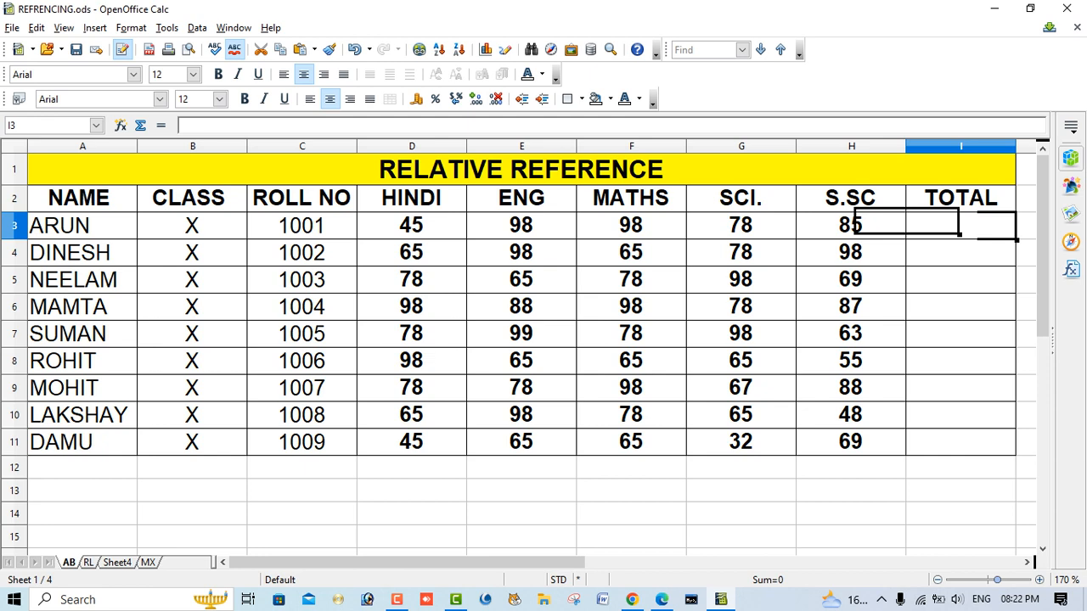
{"action": "scroll", "coordinate": [960, 226], "scroll_direction": "down", "scroll_amount": 1, "text": "ctrl"}
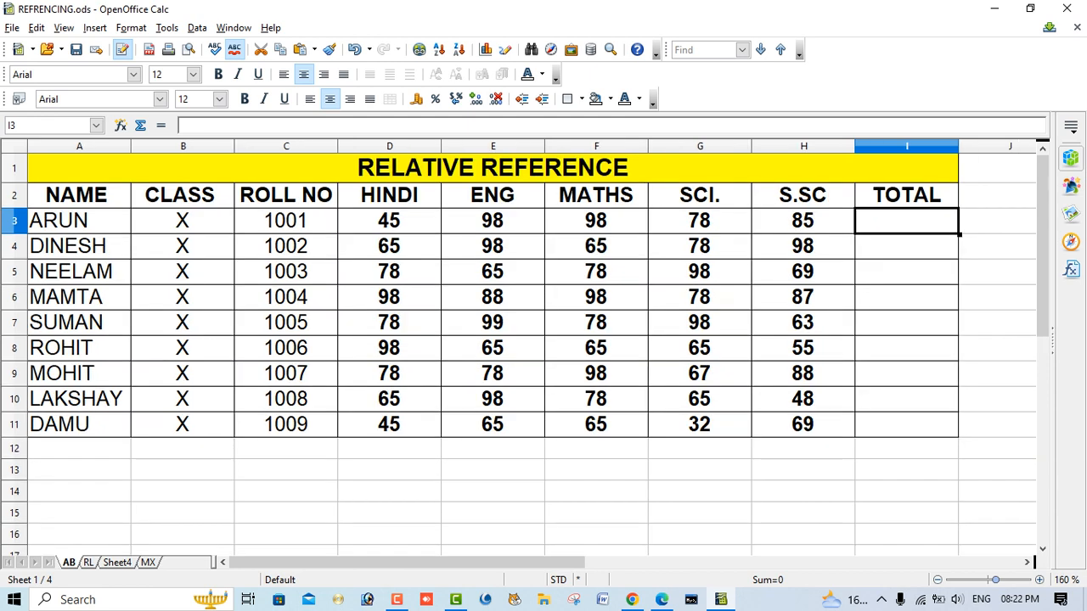
{"action": "type", "text": "="}
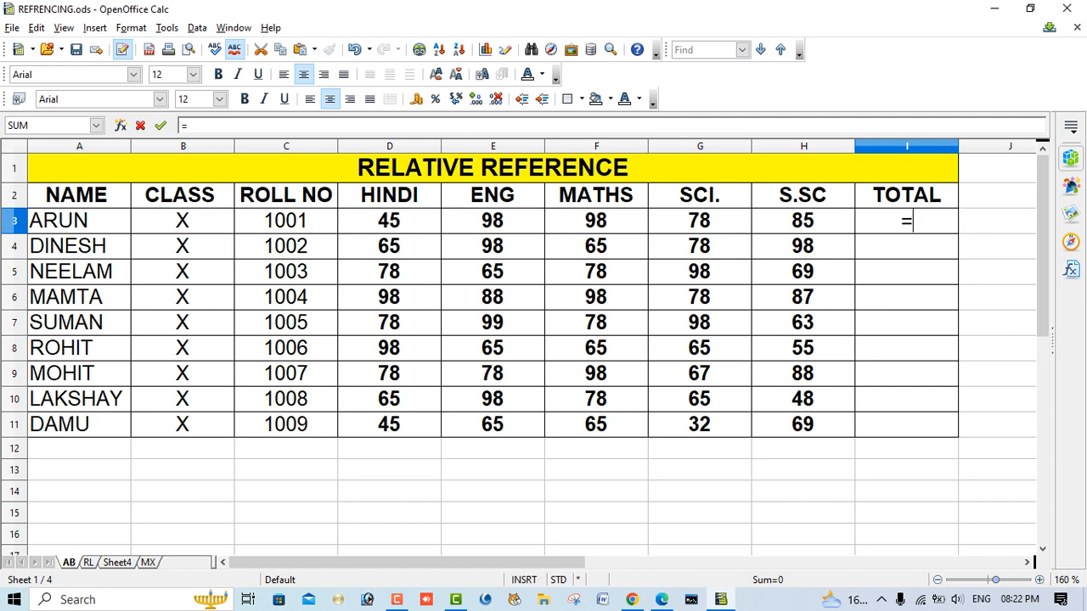
{"action": "left_click", "coordinate": [389, 221]}
{"action": "type", "text": "+"}
{"action": "left_click", "coordinate": [492, 221]}
{"action": "type", "text": "+"}
{"action": "left_click", "coordinate": [596, 221]}
{"action": "type", "text": "+"}
{"action": "left_click", "coordinate": [699, 220]}
{"action": "type", "text": "+"}
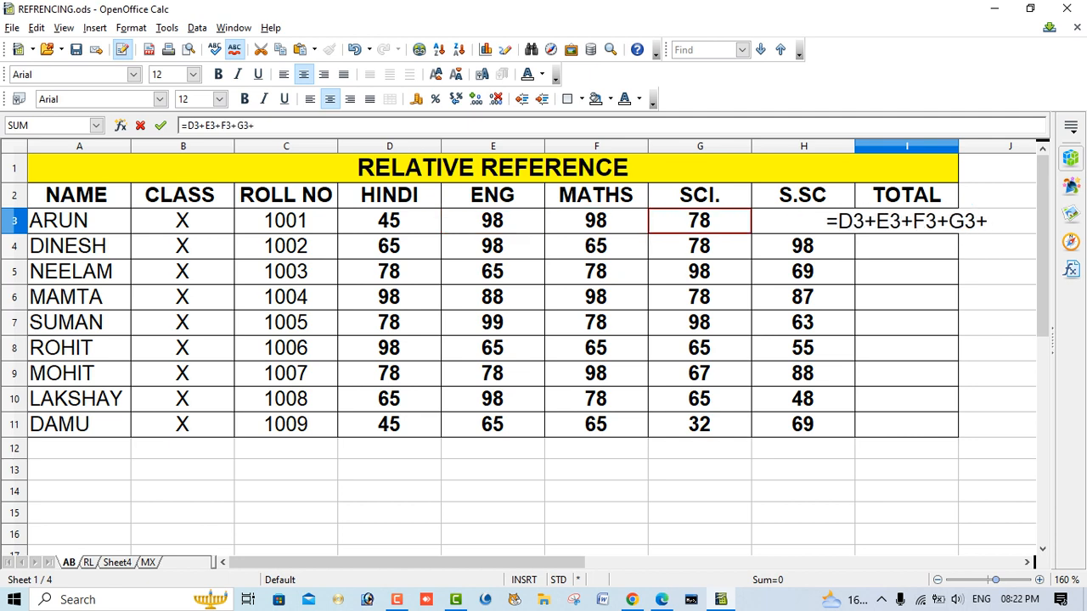
{"action": "type", "text": "h2"}
{"action": "key", "text": "Return"}
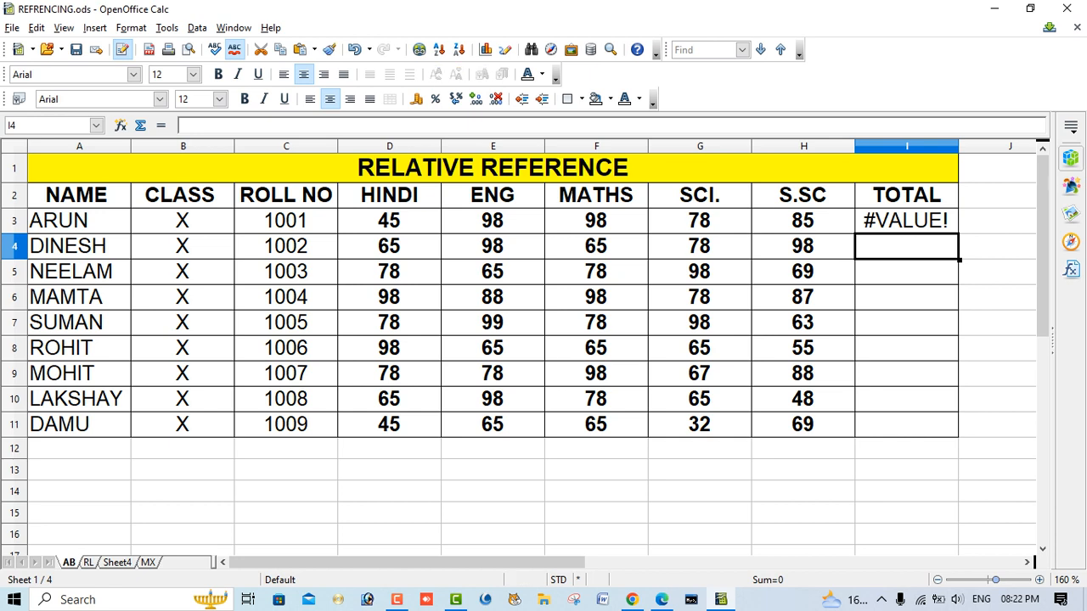
Correct the last reference of the I3 formula to H3 and fill the formula down to I11
{"action": "key", "text": "Up"}
{"action": "key", "text": "F2"}
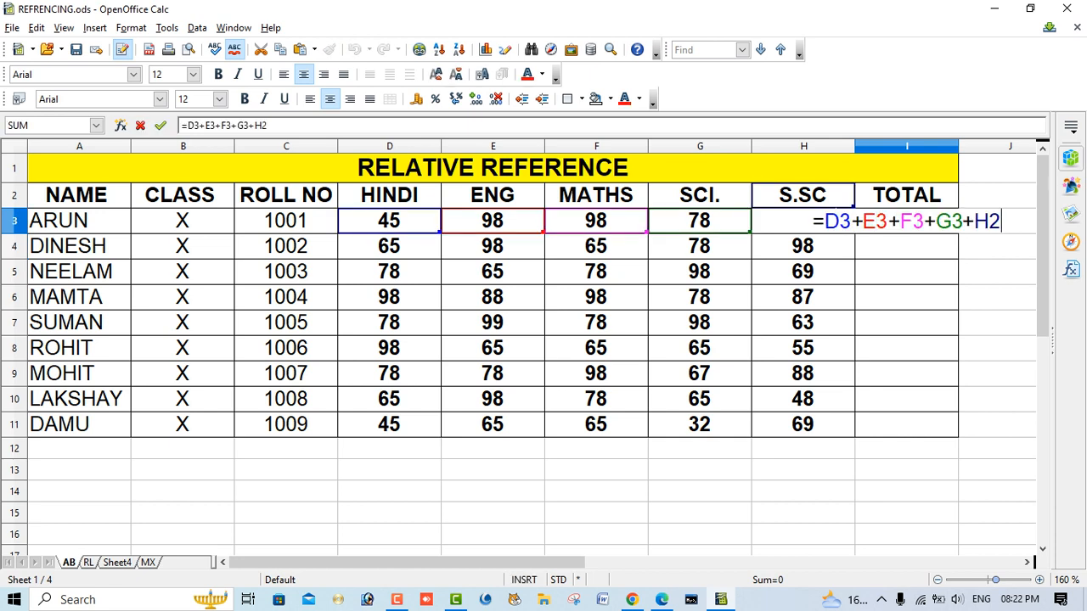
{"action": "key", "text": "BackSpace"}
{"action": "type", "text": "3"}
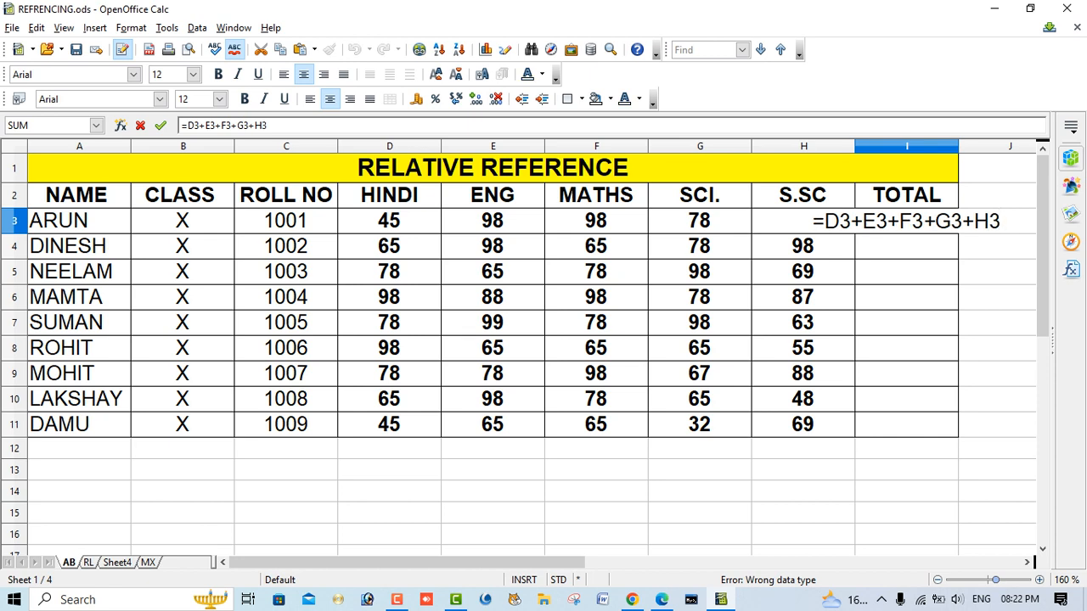
{"action": "key", "text": "Return"}
{"action": "key", "text": "Up"}
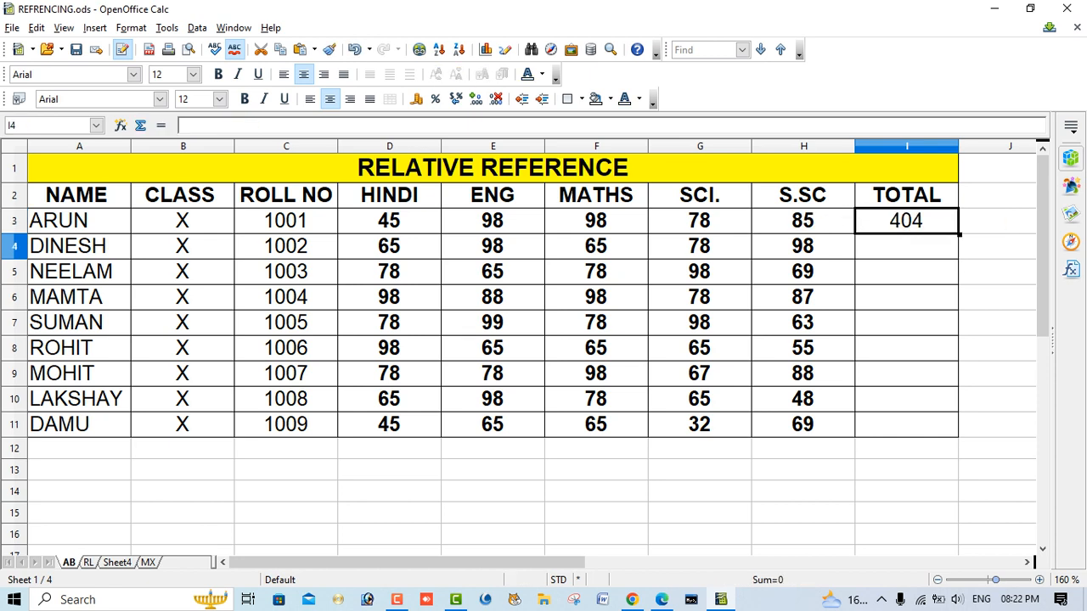
{"action": "left_click_drag", "start_coordinate": [958, 234], "coordinate": [955, 434]}
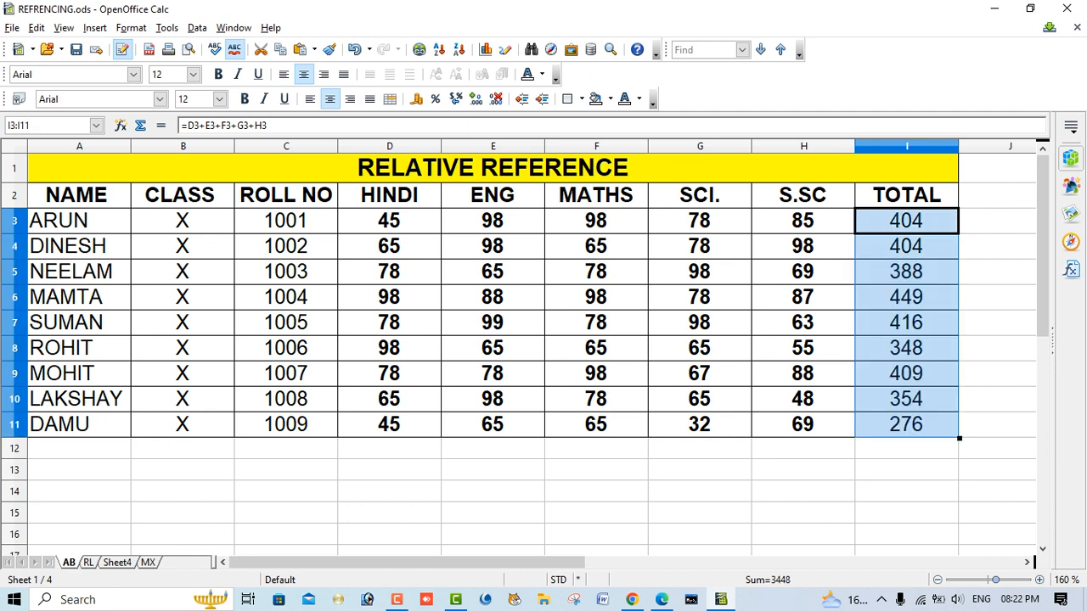
Clear the TOTAL values in I3:I11 and enter =SUM(D3:H3) in I3
{"action": "key", "text": "Delete"}
{"action": "key", "text": "Return"}
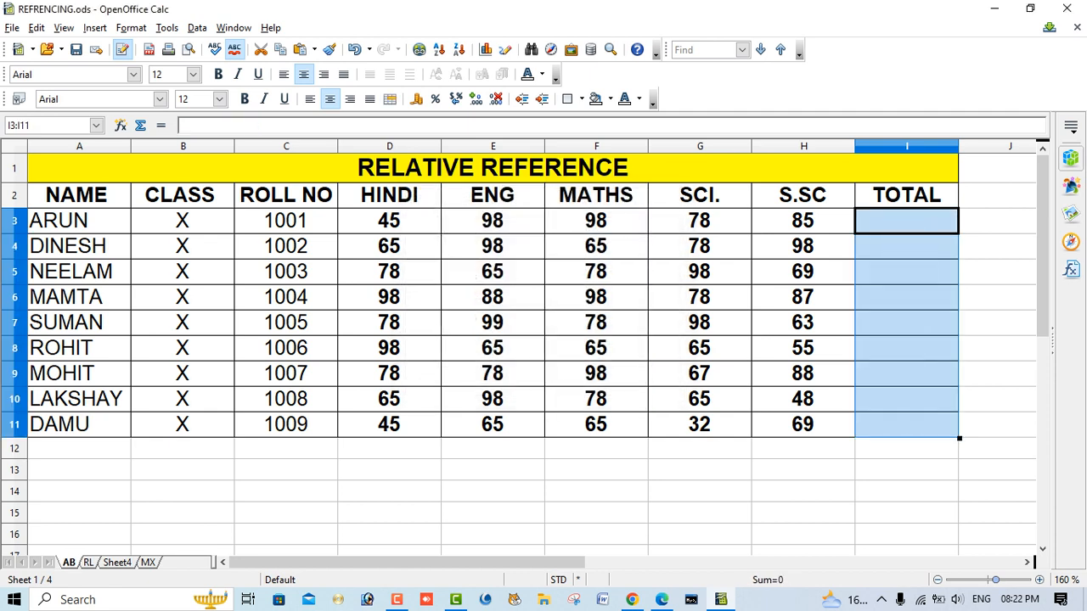
{"action": "type", "text": "="}
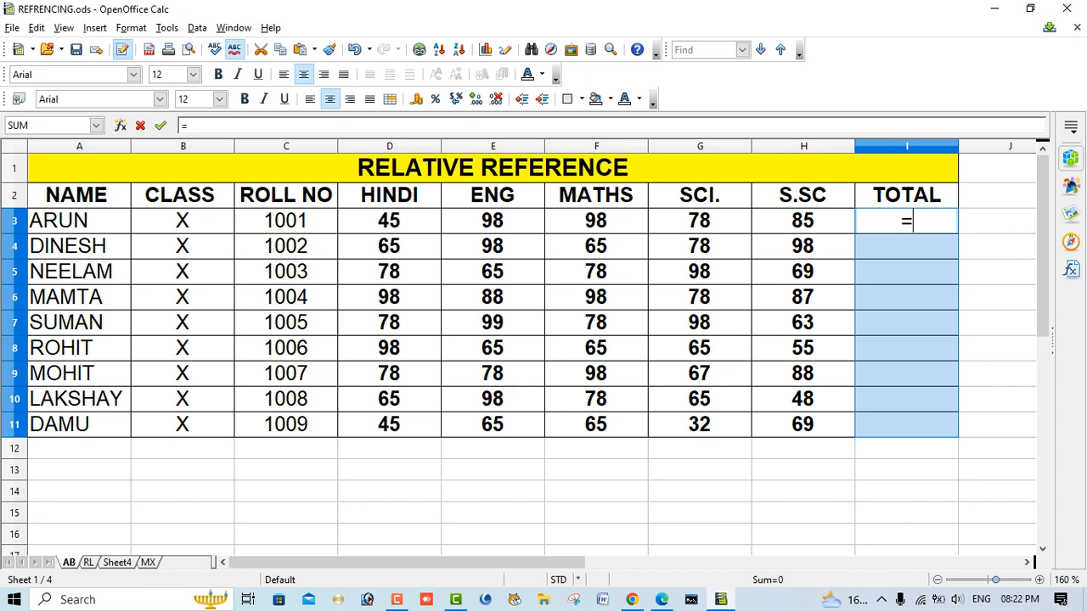
{"action": "type", "text": "sum("}
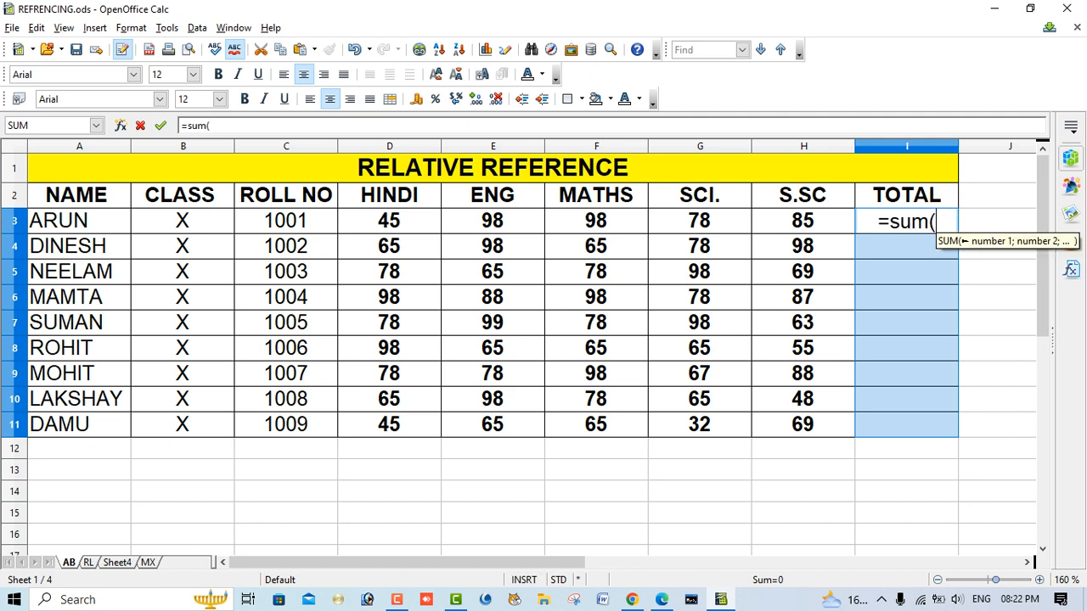
{"action": "left_click_drag", "start_coordinate": [389, 222], "coordinate": [849, 226]}
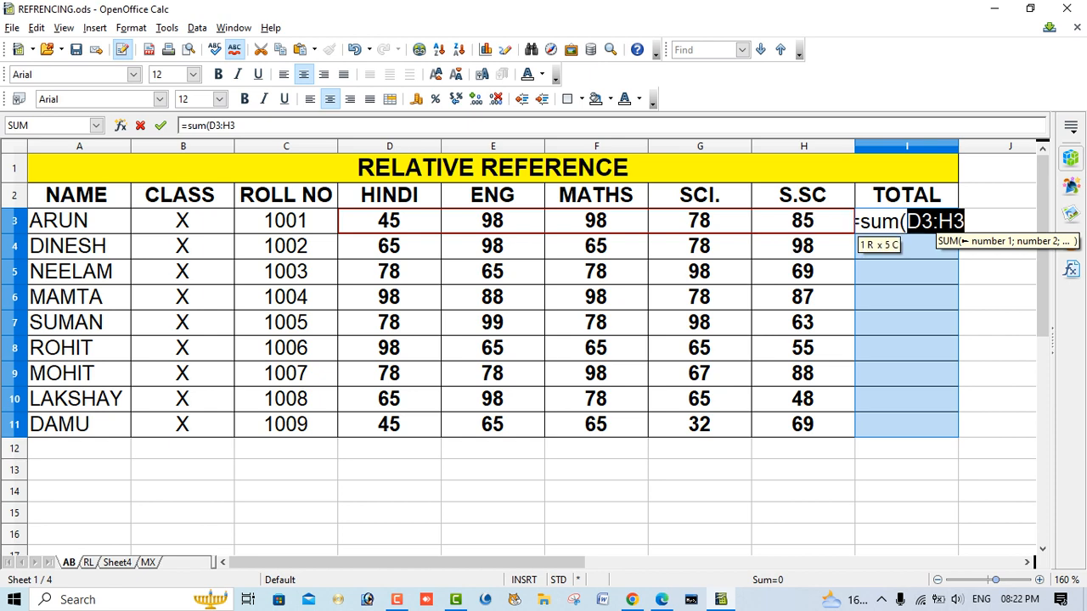
{"action": "type", "text": ")"}
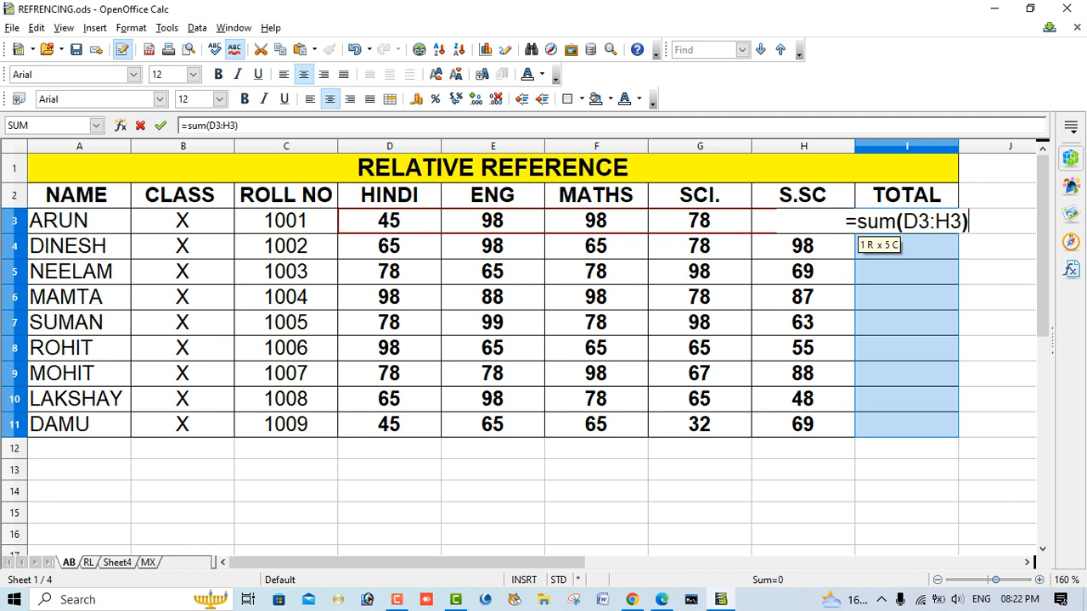
{"action": "key", "text": "Return"}
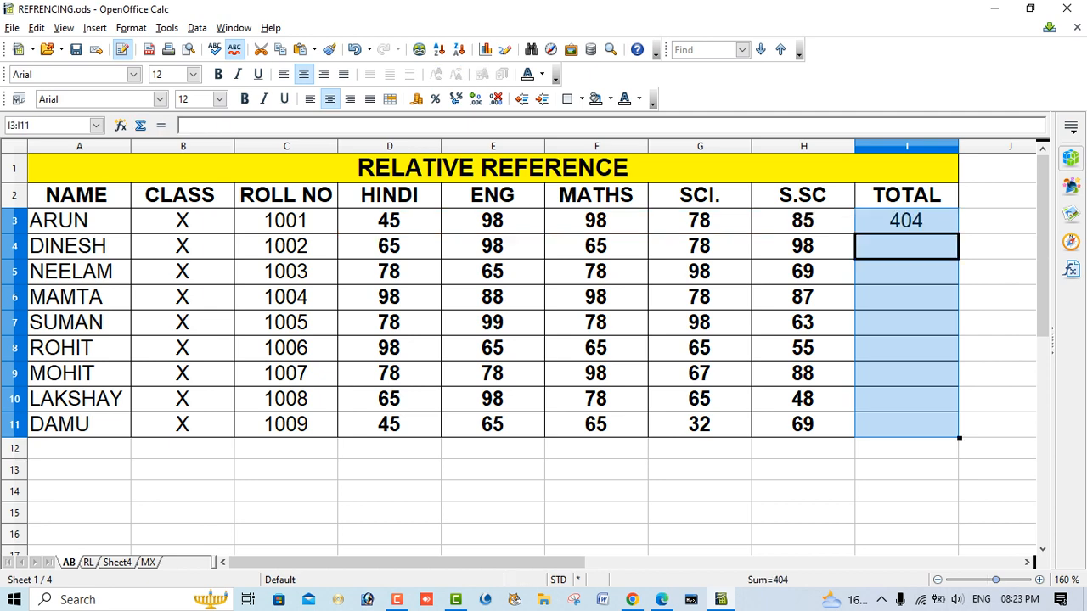
{"action": "key", "text": "ctrl+Home"}
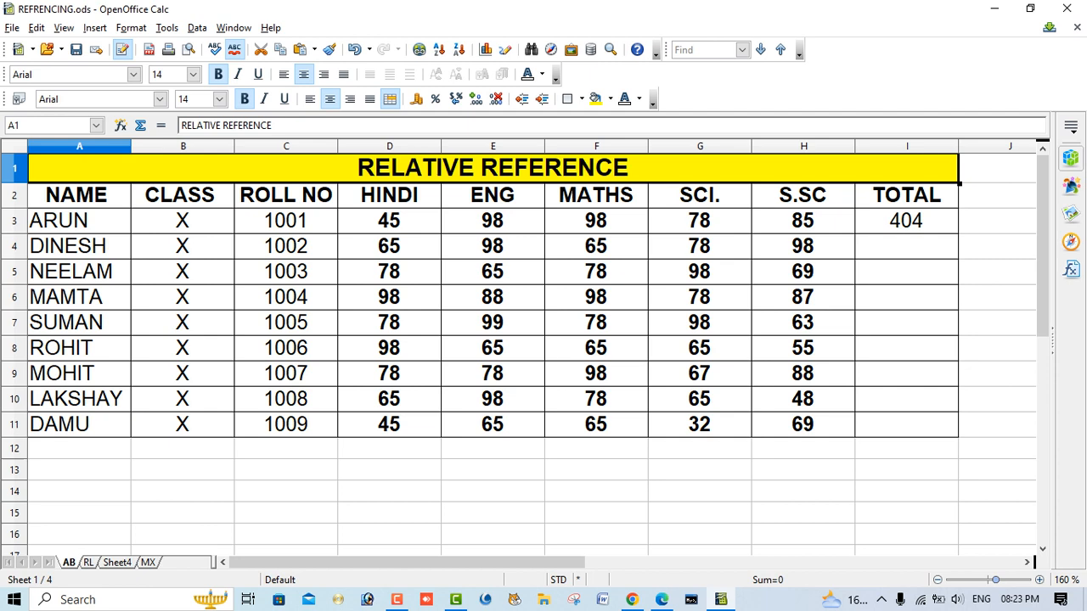
{"action": "left_click", "coordinate": [389, 221]}
{"action": "left_click", "coordinate": [492, 221]}
{"action": "left_click", "coordinate": [596, 220]}
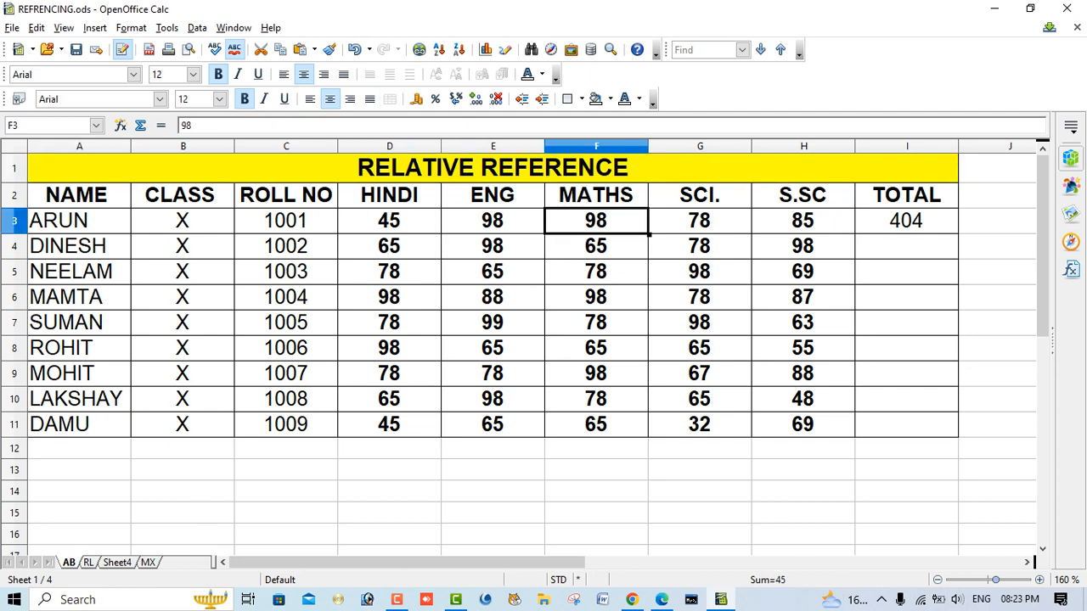
Fill the SUM formula from I3 down to I11 and make the totals bold
{"action": "left_click", "coordinate": [907, 220]}
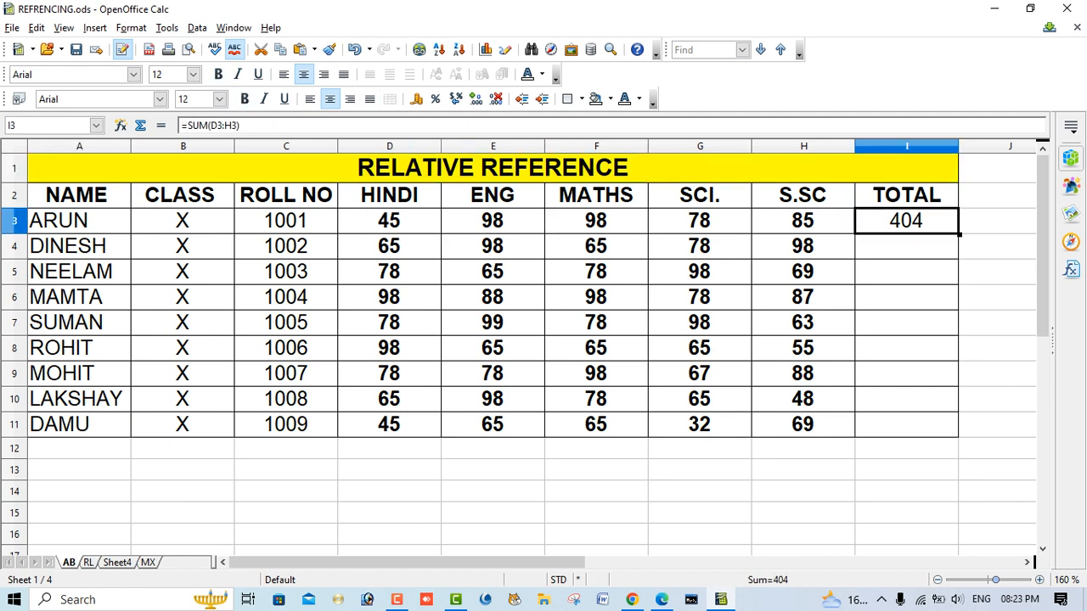
{"action": "left_click_drag", "start_coordinate": [959, 233], "coordinate": [943, 433]}
{"action": "left_click", "coordinate": [245, 100]}
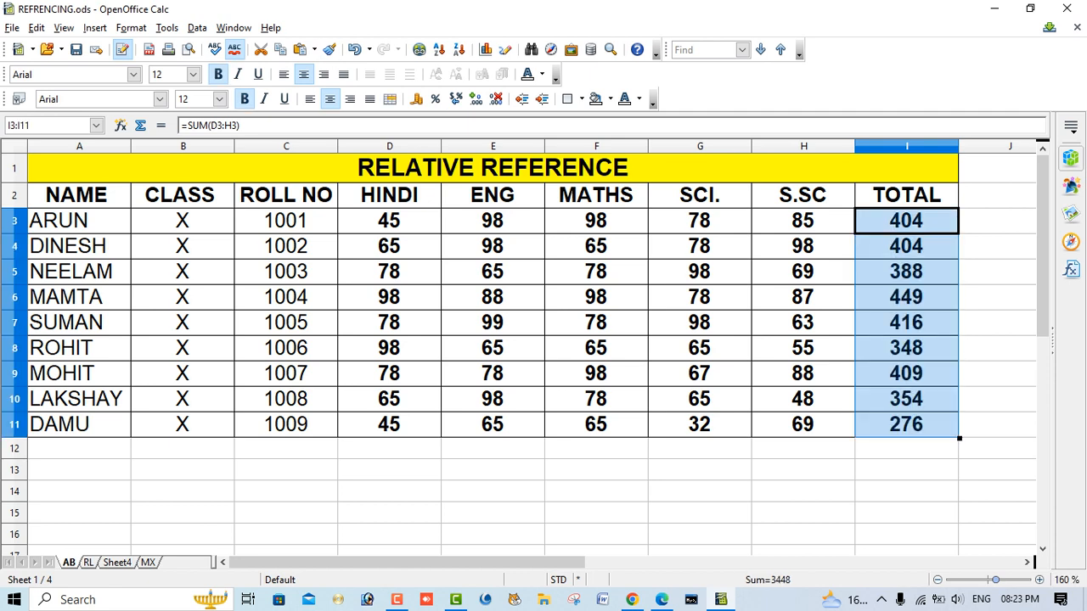
Examine the SUM formulas in TOTAL cells I3 and I7, comparing the row references each one uses
{"action": "left_click", "coordinate": [907, 272]}
{"action": "double_click", "coordinate": [907, 221]}
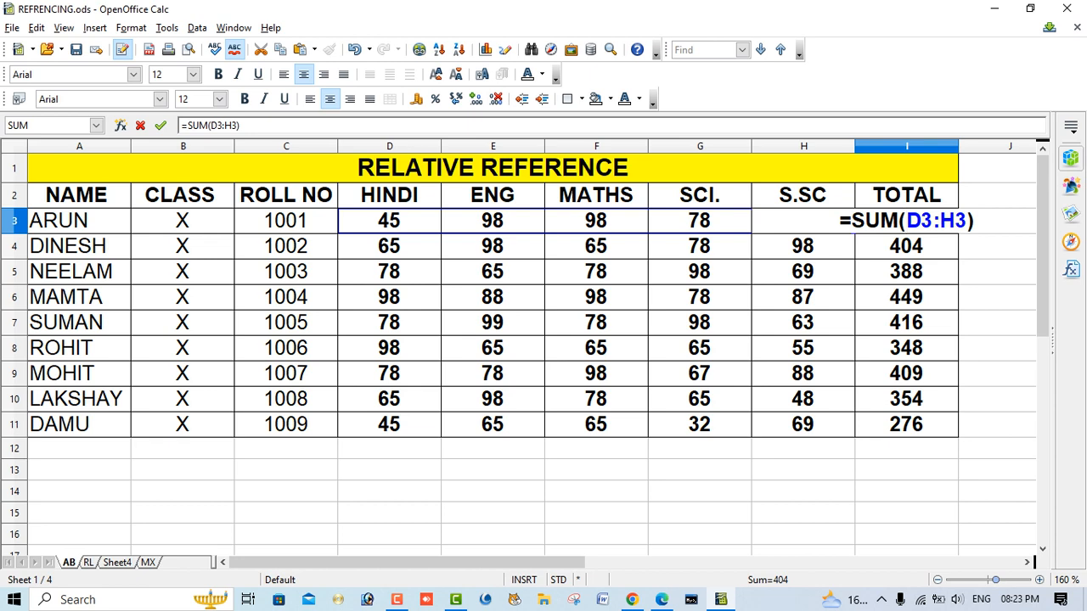
{"action": "key", "text": "Return"}
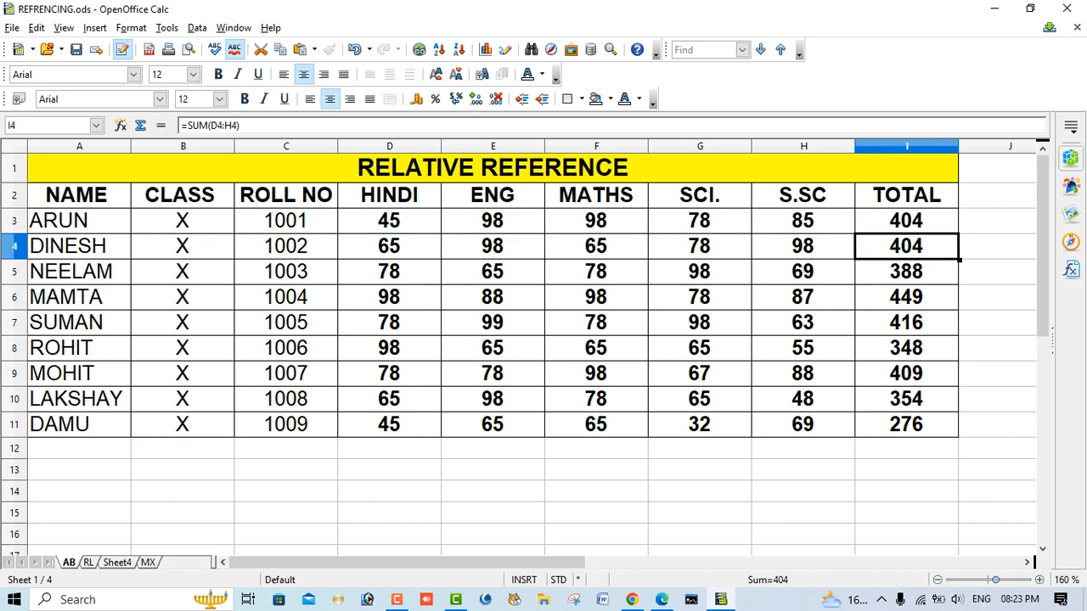
{"action": "double_click", "coordinate": [932, 323]}
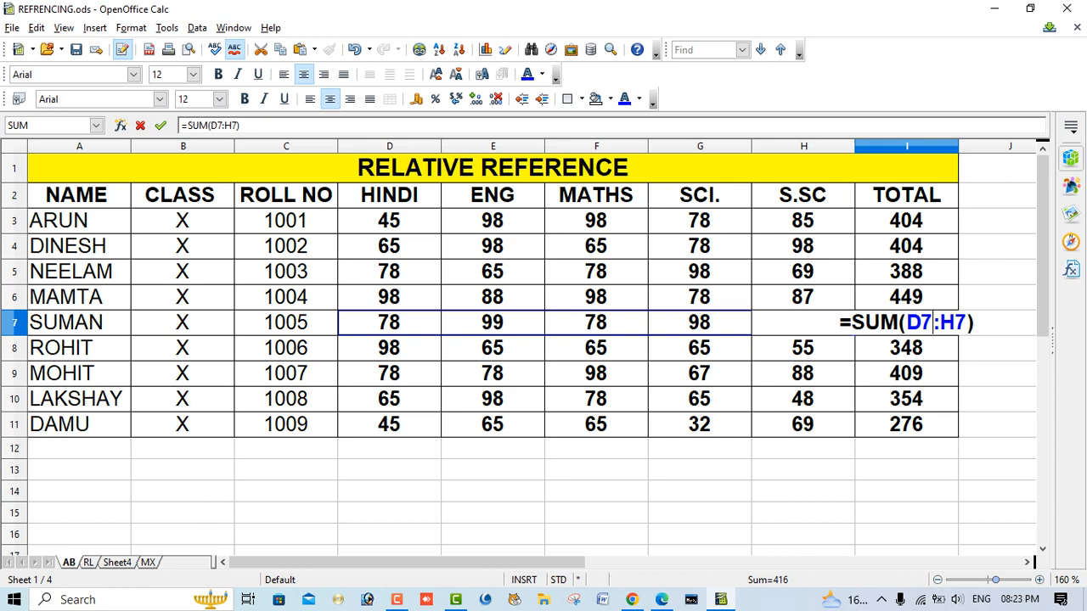
{"action": "key", "text": "Return"}
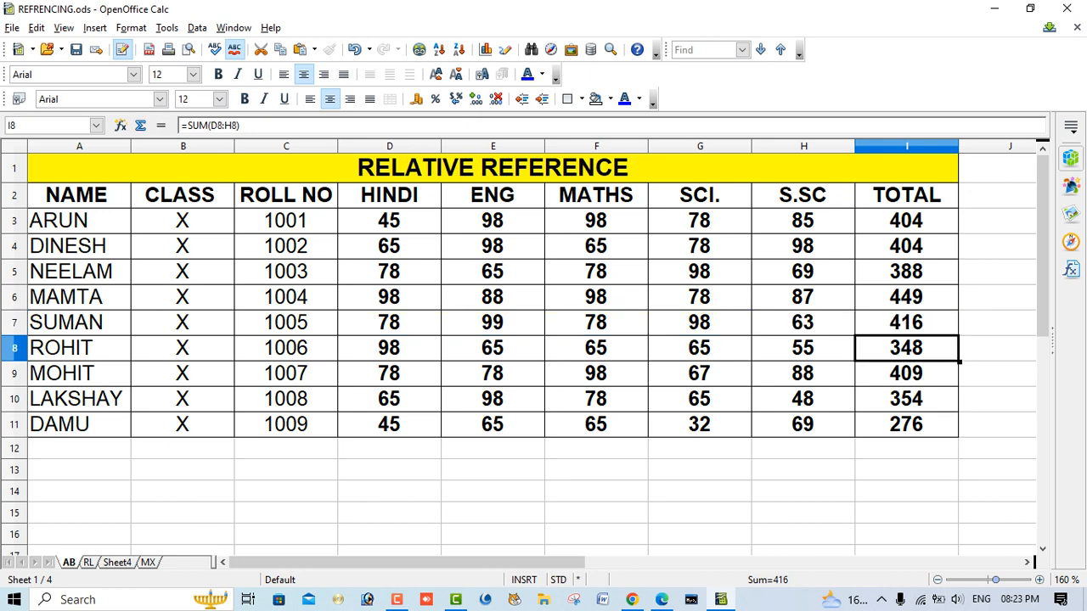
{"action": "double_click", "coordinate": [905, 221]}
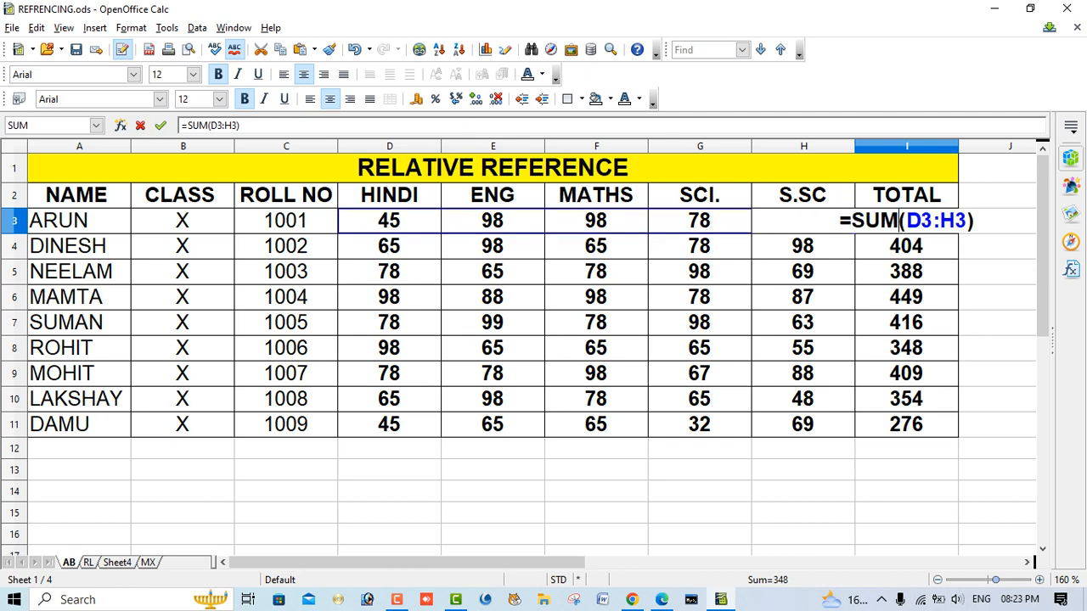
{"action": "mouse_move", "coordinate": [954, 221]}
{"action": "left_mouse_down"}
{"action": "mouse_move", "coordinate": [967, 220]}
{"action": "mouse_move", "coordinate": [907, 220]}
{"action": "mouse_move", "coordinate": [939, 221]}
{"action": "left_mouse_up"}
{"action": "left_click", "coordinate": [921, 221]}
{"action": "key", "text": "Right"}
{"action": "left_click", "coordinate": [966, 221]}
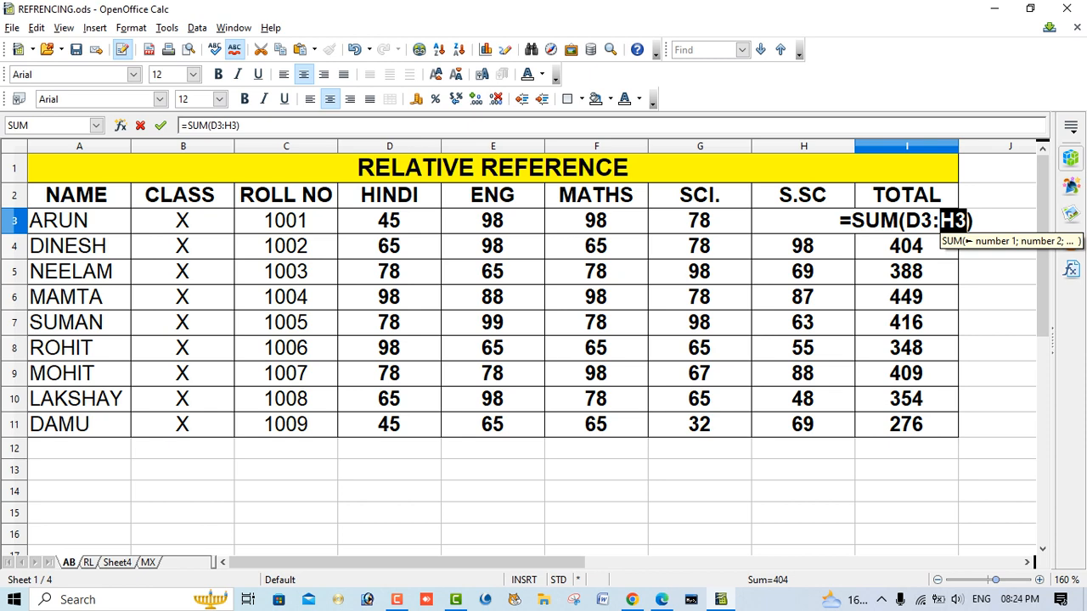
{"action": "left_click", "coordinate": [183, 348]}
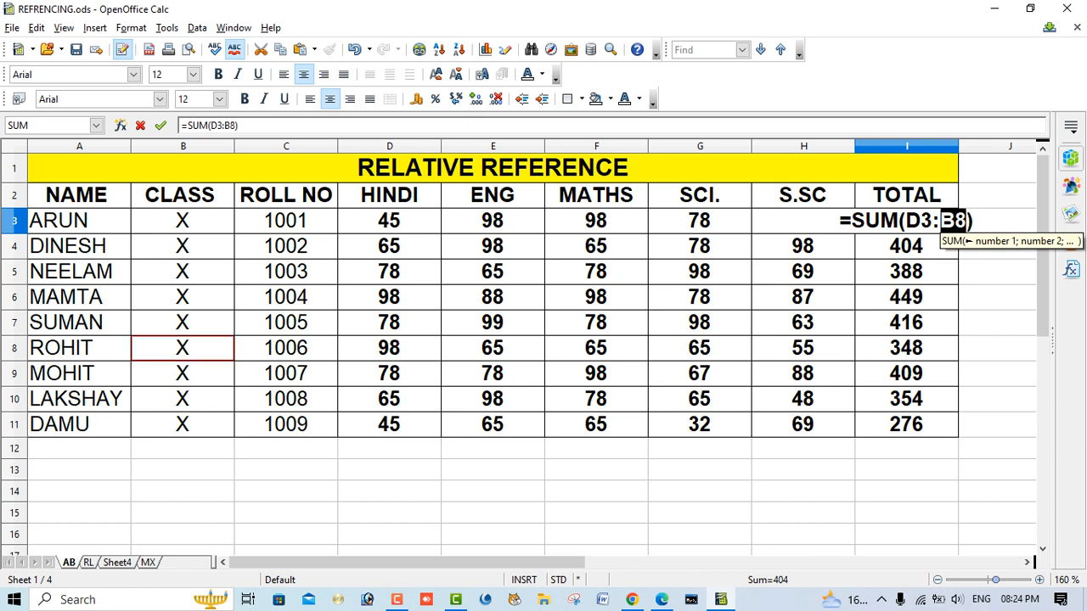
{"action": "left_click", "coordinate": [88, 562]}
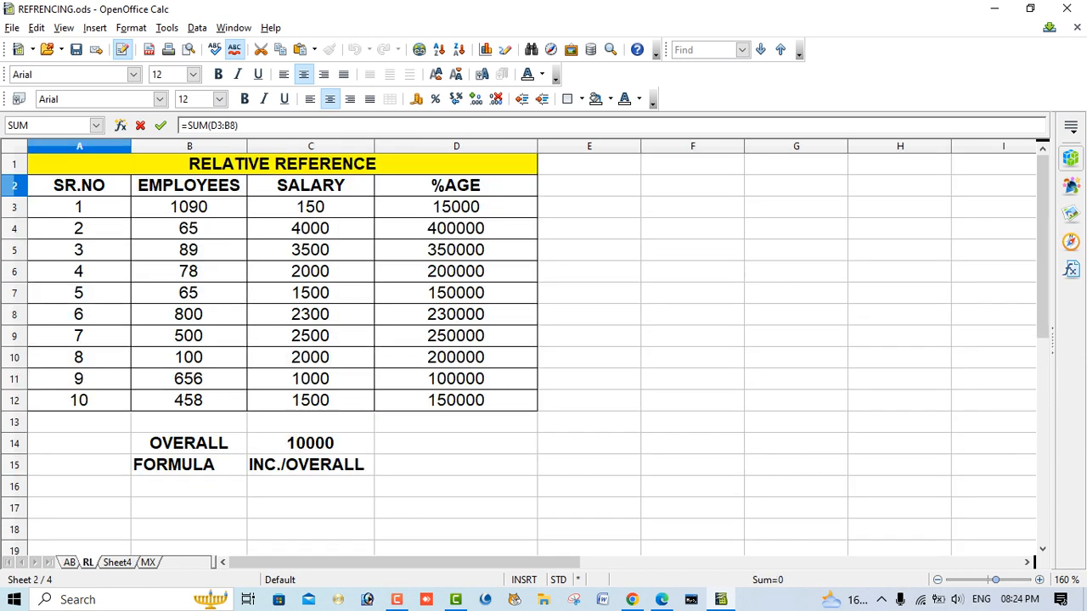
{"action": "scroll", "coordinate": [531, 349], "scroll_direction": "up", "scroll_amount": 4}
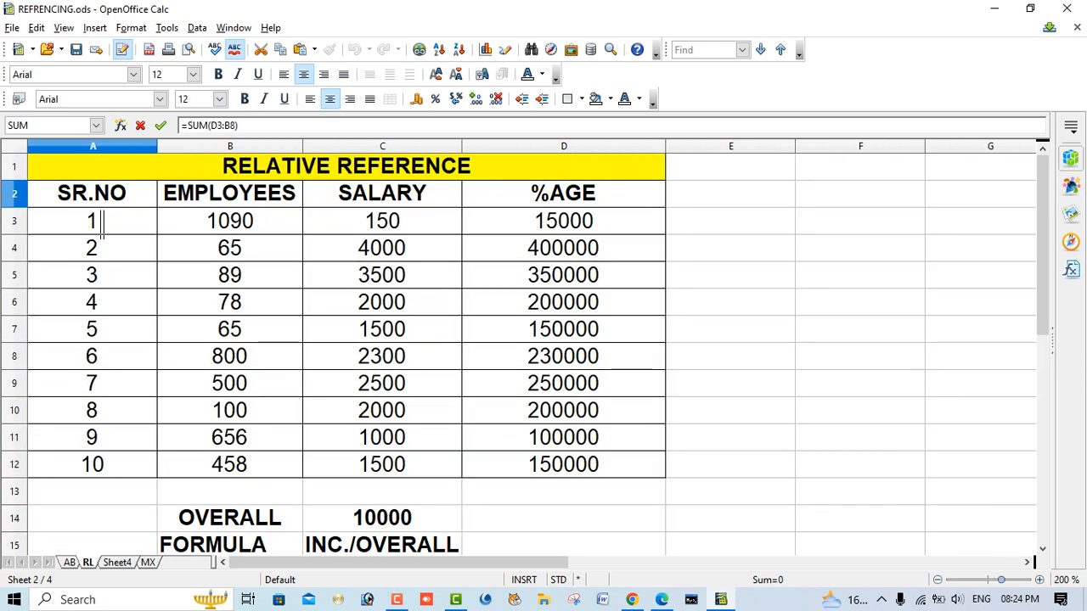
{"action": "left_click", "coordinate": [346, 166]}
{"action": "key", "text": "Escape"}
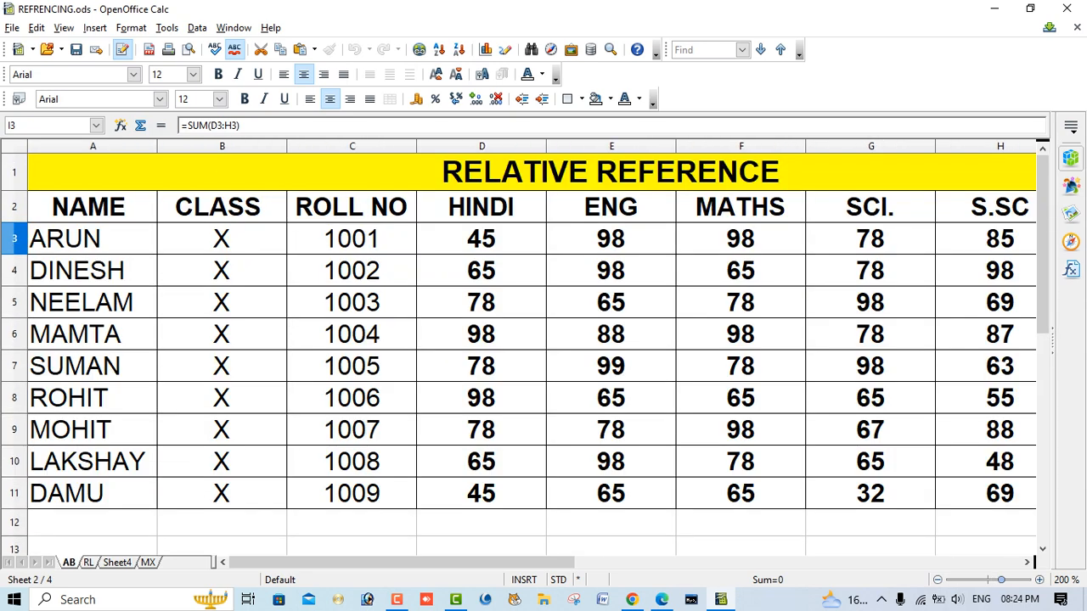
Go to the RL sheet and change its table title to ABSOLUTE REFERENCE
{"action": "left_click", "coordinate": [505, 172]}
{"action": "left_click", "coordinate": [89, 562]}
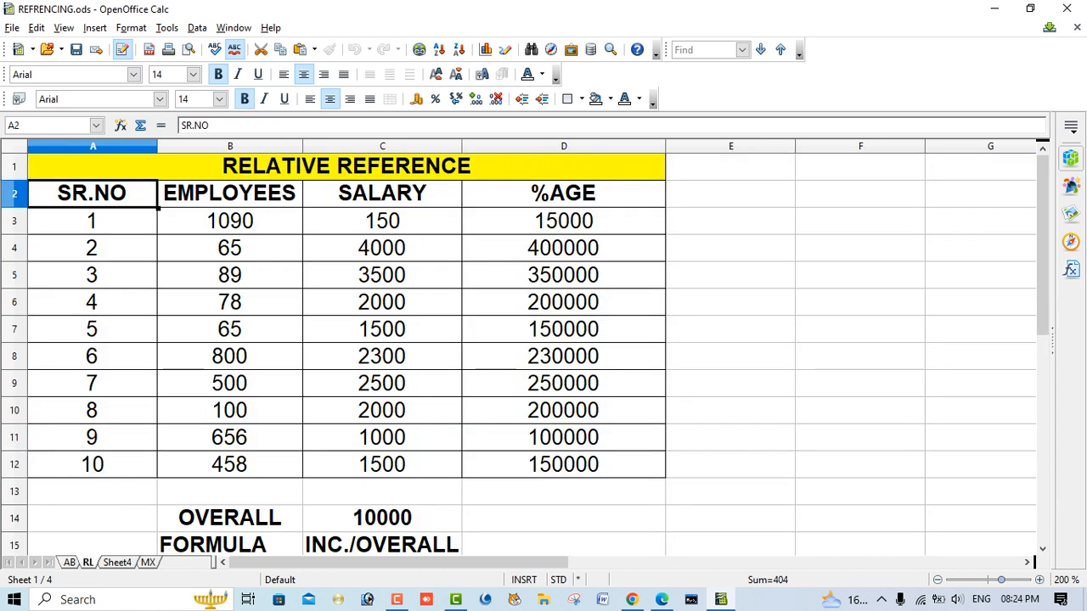
{"action": "double_click", "coordinate": [337, 167]}
{"action": "left_click_drag", "start_coordinate": [338, 167], "coordinate": [223, 167]}
{"action": "type", "text": "absol"}
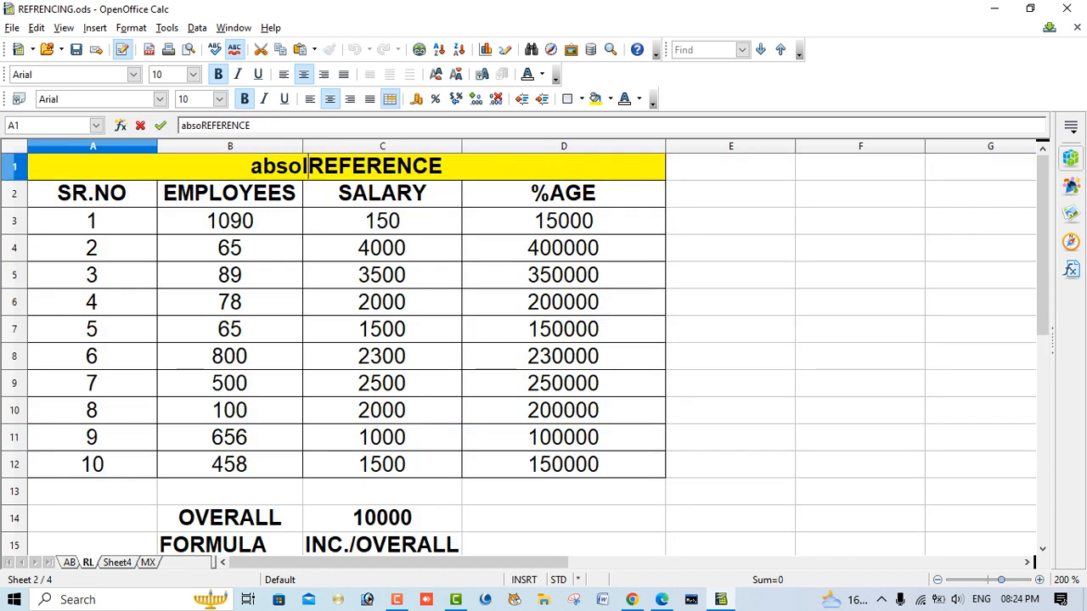
{"action": "key", "text": "BackSpace"}
{"action": "key", "text": "BackSpace"}
{"action": "key", "text": "BackSpace"}
{"action": "key", "text": "BackSpace"}
{"action": "key", "text": "BackSpace"}
{"action": "type", "text": "AB"}
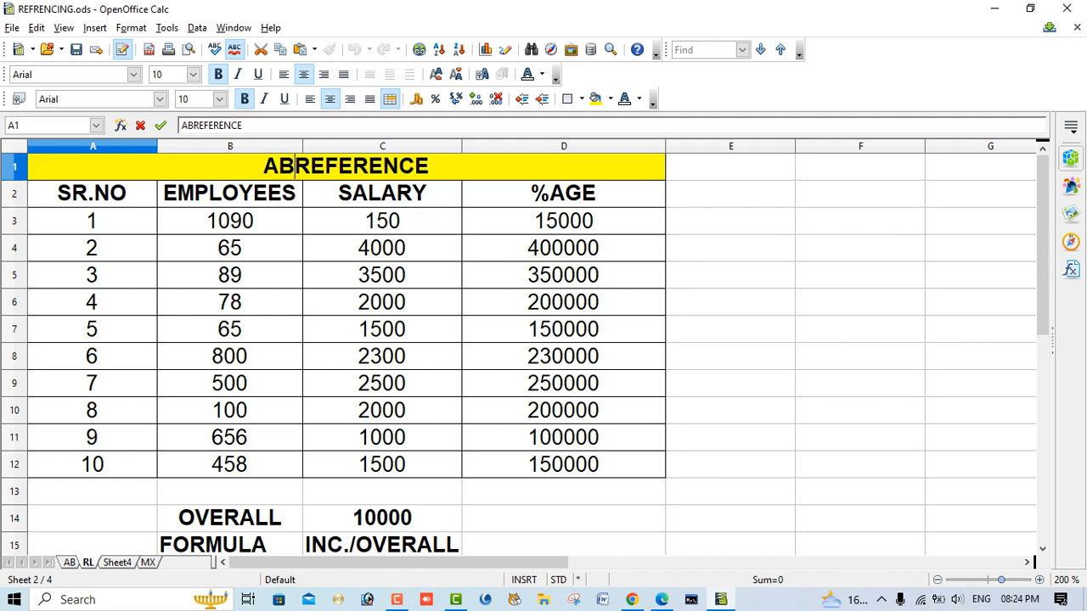
{"action": "type", "text": "SOLUTE"}
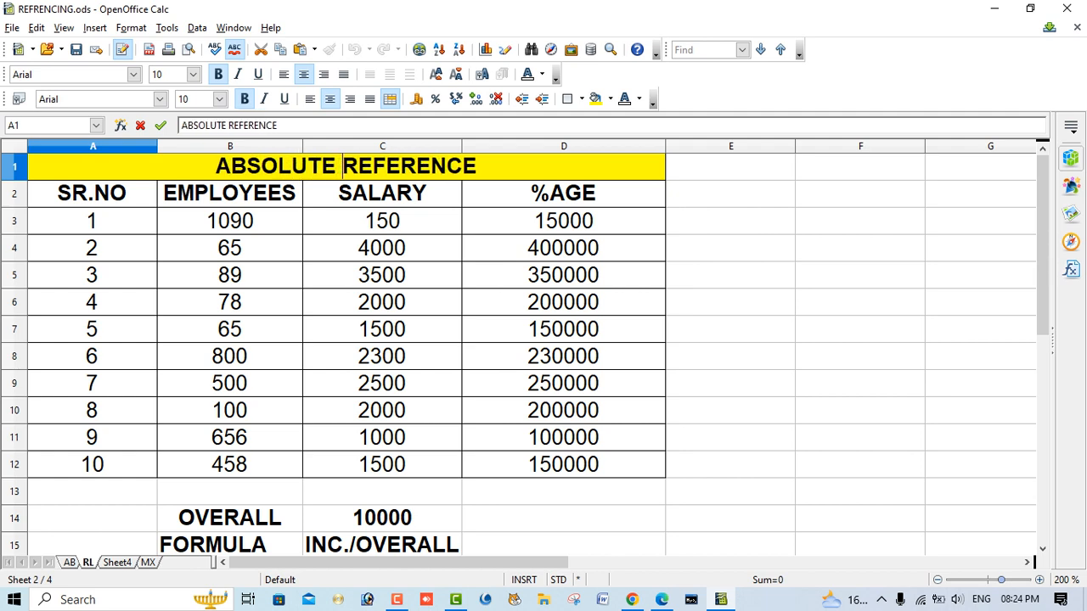
Clear the existing %AGE values in D3:D12
{"action": "left_click_drag", "start_coordinate": [92, 194], "coordinate": [92, 465]}
{"action": "scroll", "coordinate": [519, 348], "scroll_direction": "down", "scroll_amount": 2}
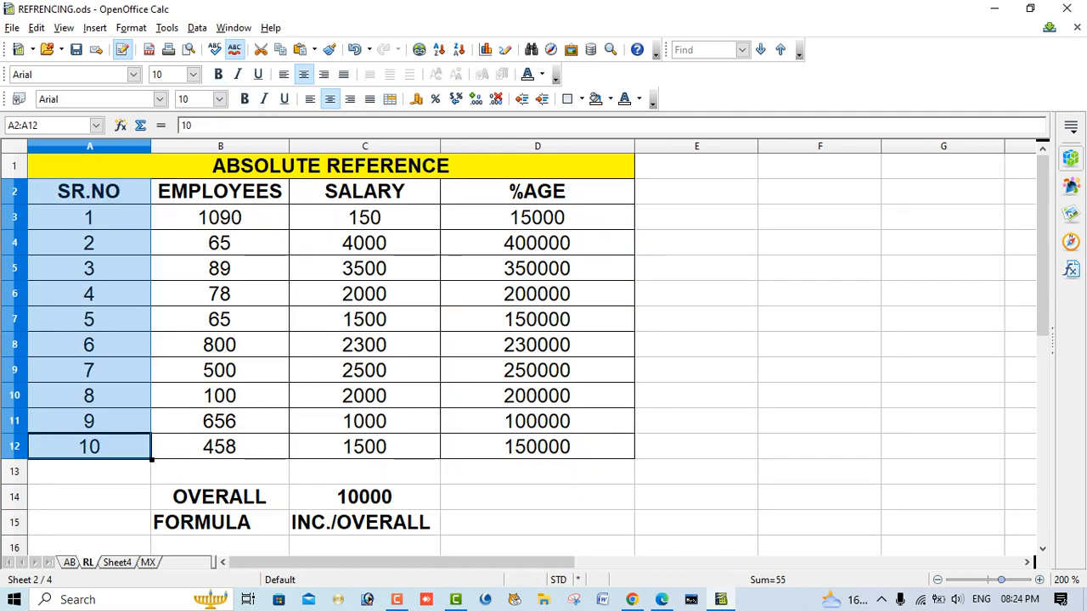
{"action": "left_click_drag", "start_coordinate": [210, 189], "coordinate": [210, 403]}
{"action": "left_click_drag", "start_coordinate": [512, 213], "coordinate": [511, 427]}
{"action": "key", "text": "BackSpace"}
{"action": "left_click", "coordinate": [630, 224]}
Enter the formula =C3*C14 in the first %AGE cell, D3, multiplying the salary by the OVERALL value
{"action": "double_click", "coordinate": [544, 190]}
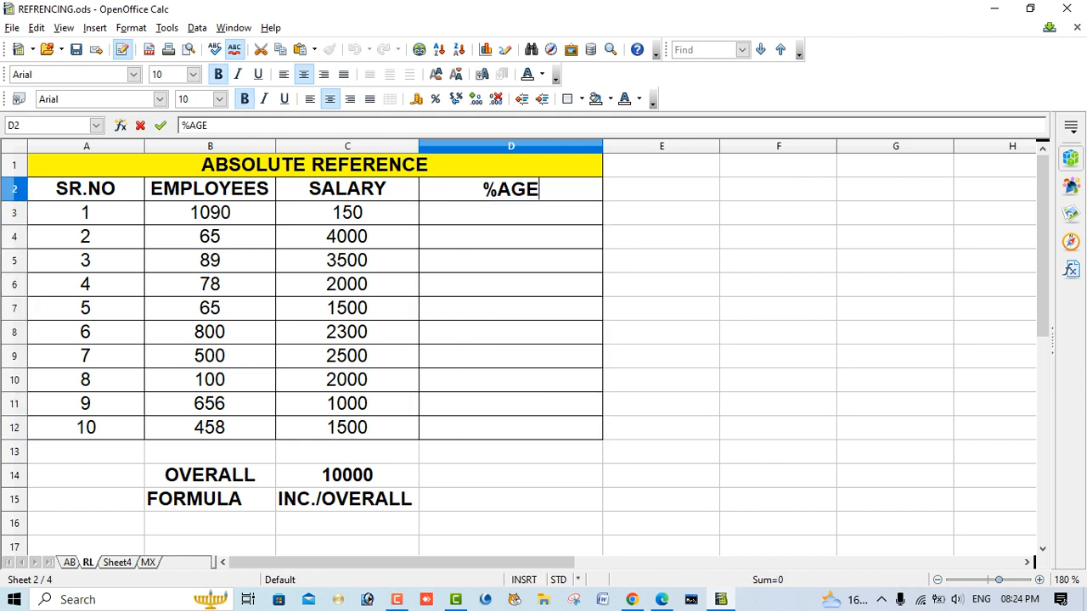
{"action": "left_click", "coordinate": [347, 500]}
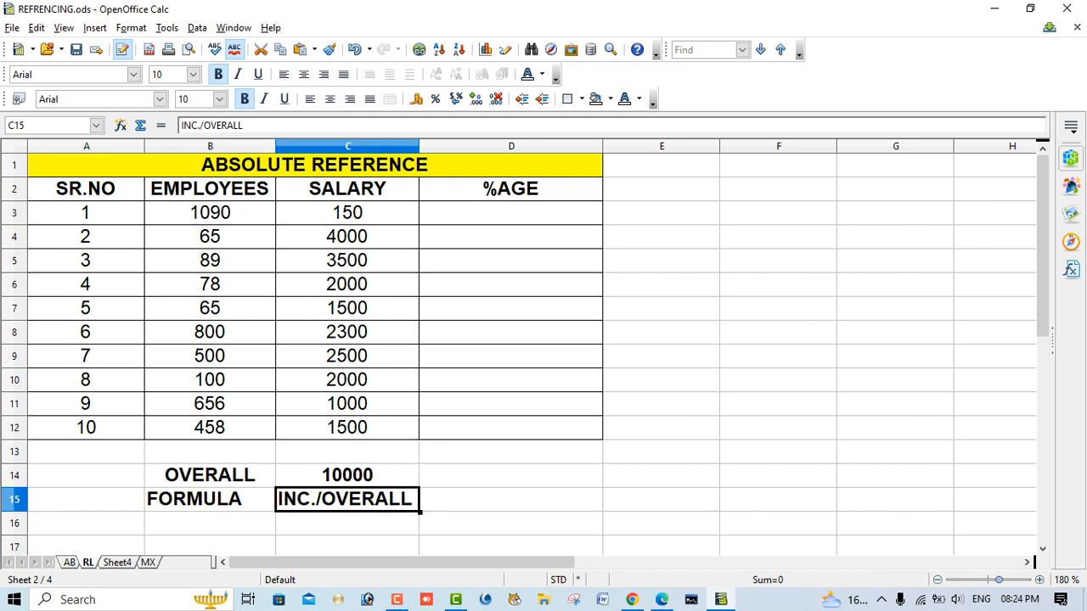
{"action": "left_click", "coordinate": [347, 476]}
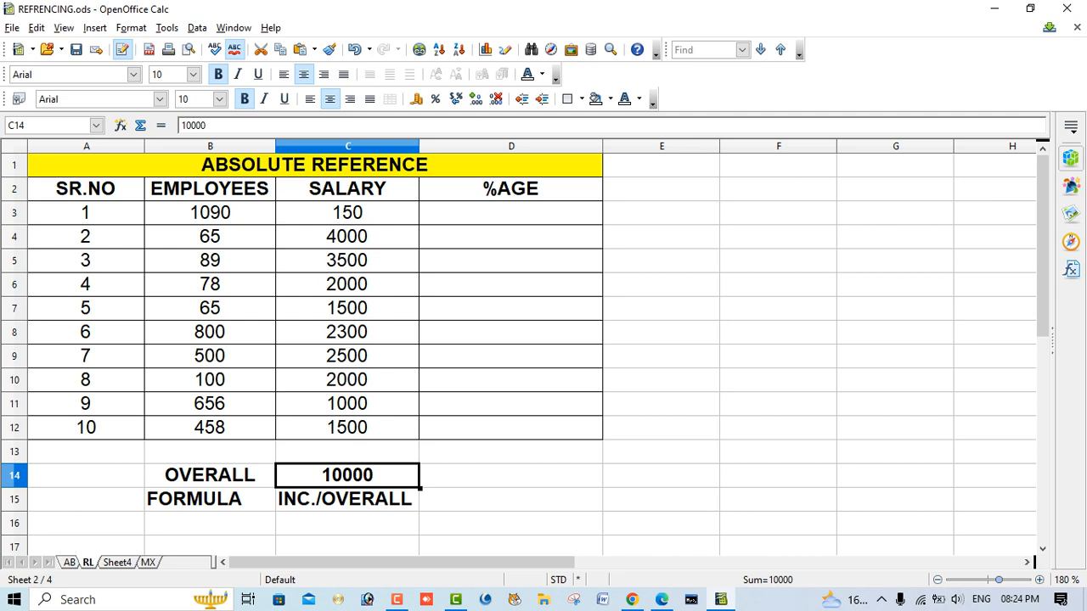
{"action": "left_click", "coordinate": [511, 213]}
{"action": "type", "text": "="}
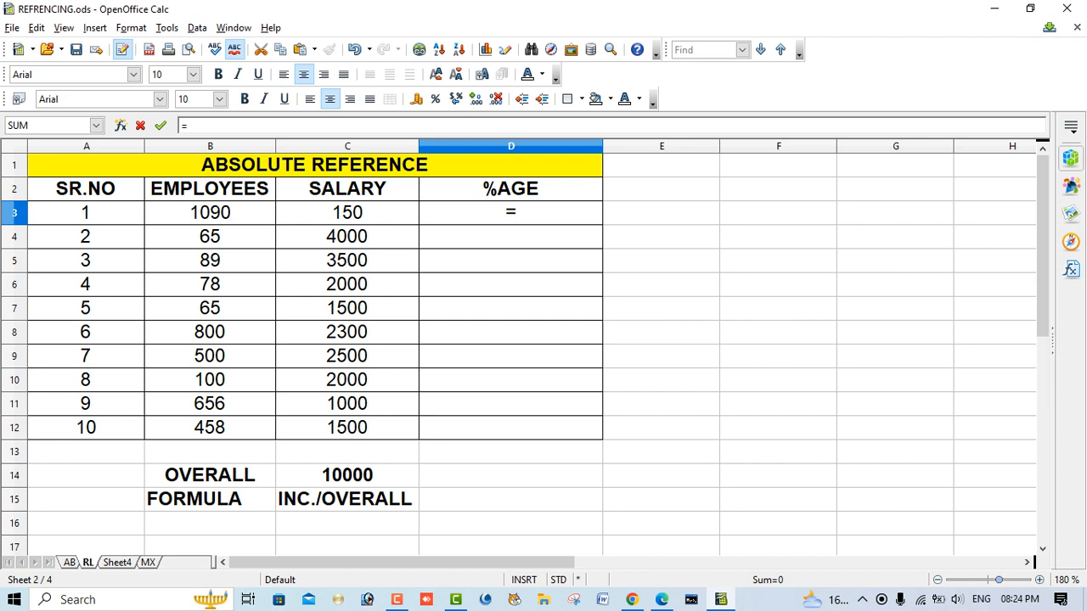
{"action": "key", "text": "Left"}
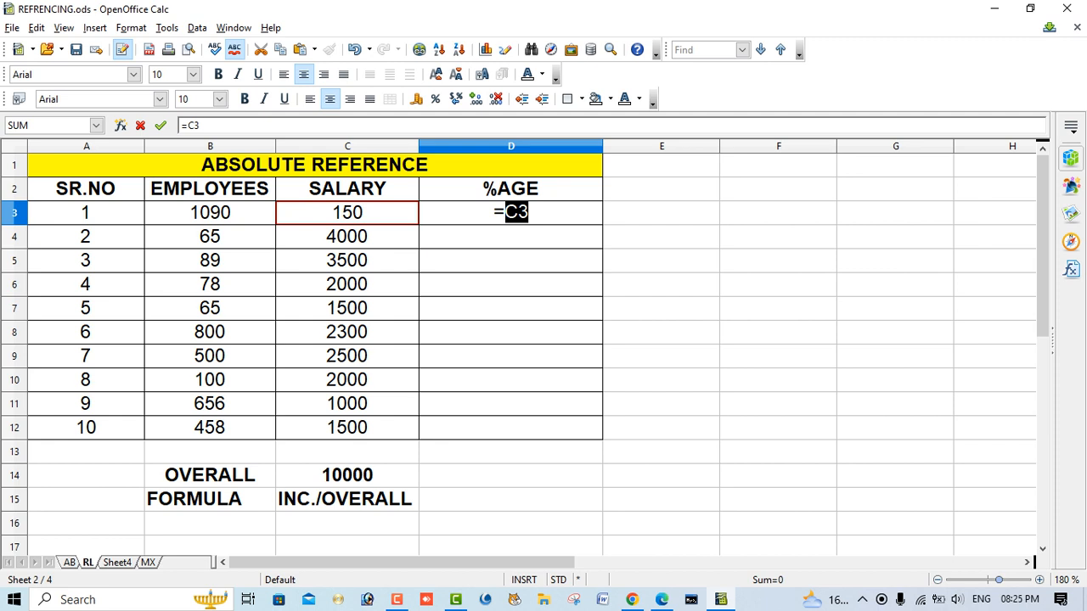
{"action": "type", "text": "*"}
{"action": "left_click", "coordinate": [347, 475]}
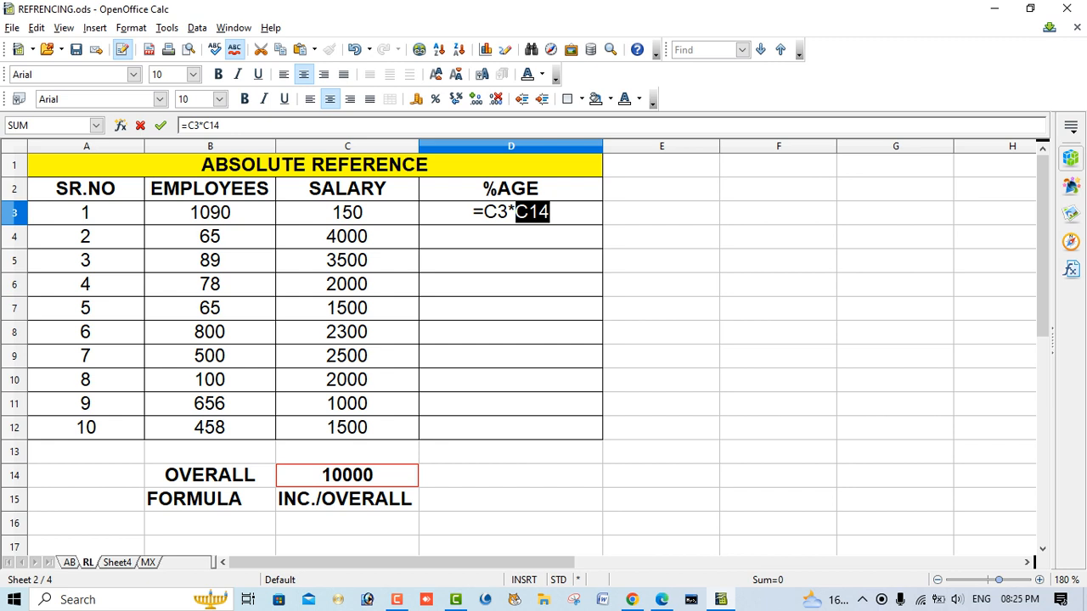
{"action": "key", "text": "Return"}
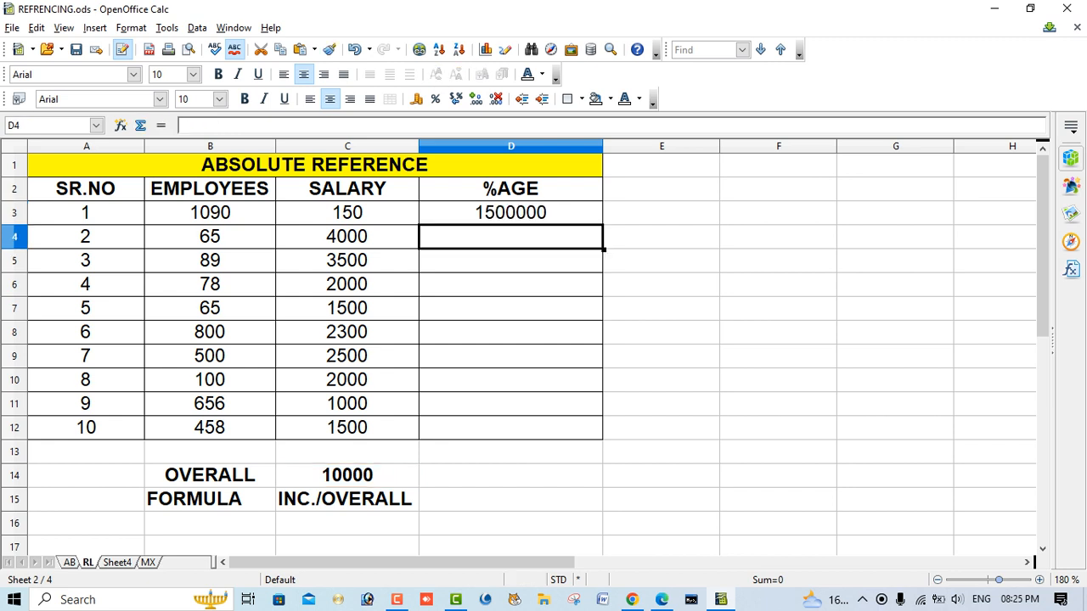
Extend the D3 formula with a division by 100, making it =C3*C14/100
{"action": "key", "text": "Up"}
{"action": "key", "text": "F2"}
{"action": "type", "text": "*"}
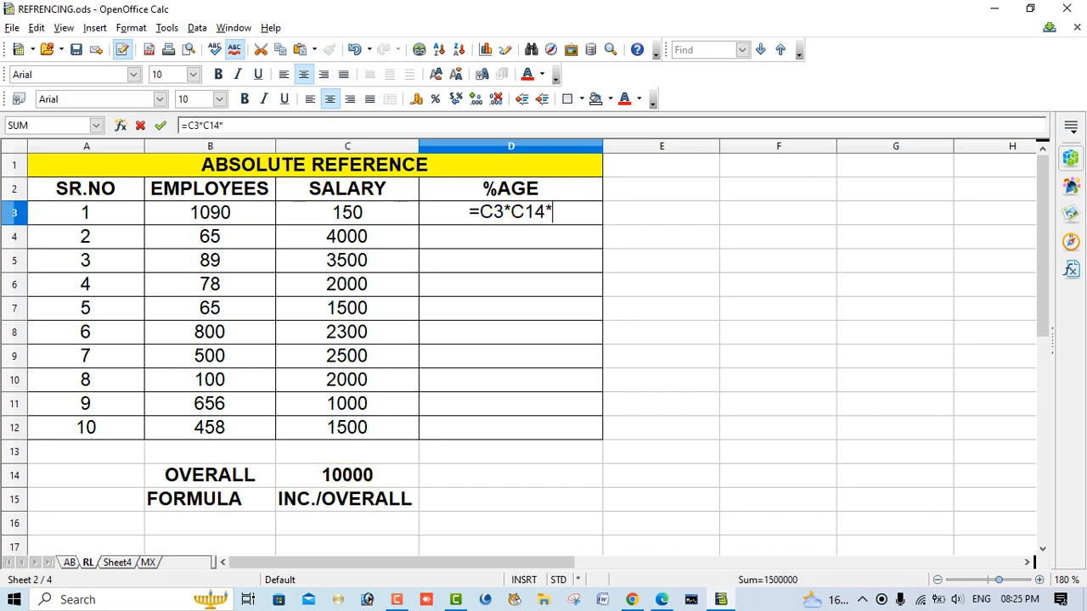
{"action": "type", "text": "100"}
{"action": "key", "text": "BackSpace"}
{"action": "key", "text": "BackSpace"}
{"action": "key", "text": "BackSpace"}
{"action": "key", "text": "BackSpace"}
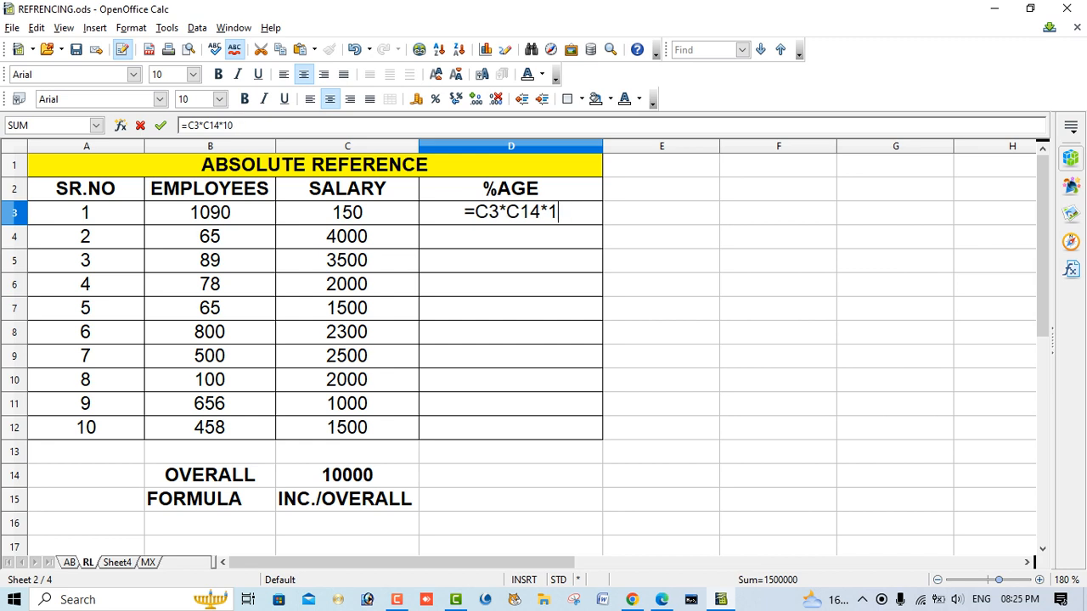
{"action": "type", "text": "/100"}
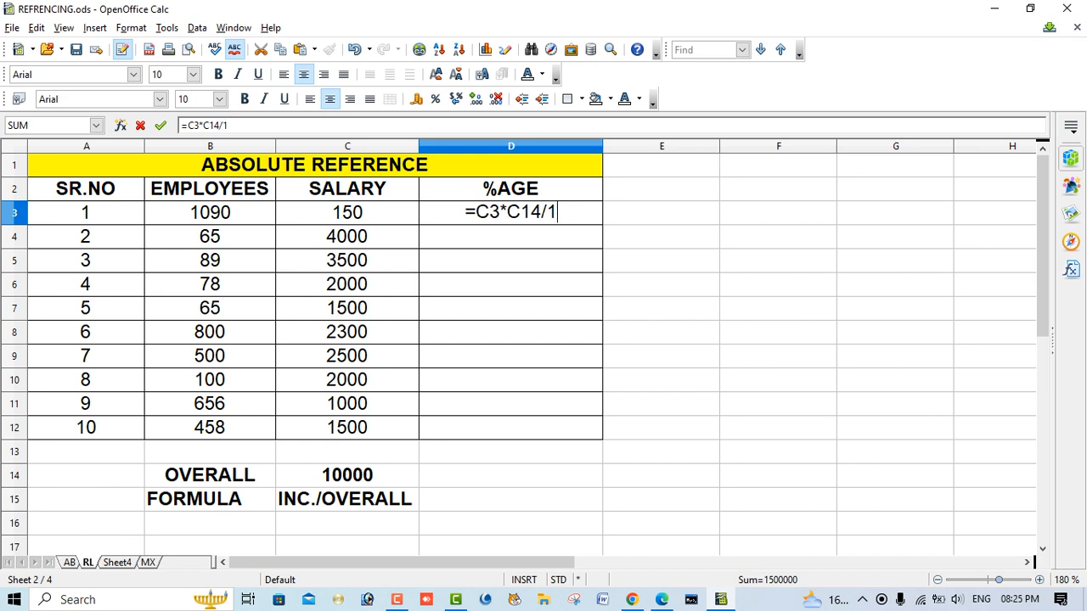
{"action": "key", "text": "Return"}
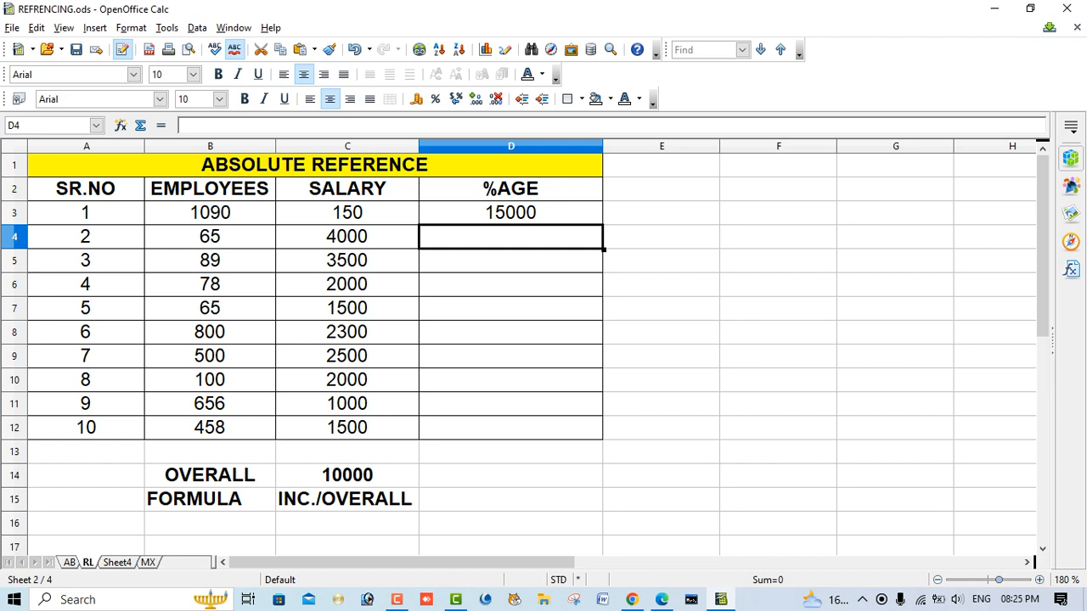
Change the divisor in the D3 formula to 1000
{"action": "double_click", "coordinate": [558, 212]}
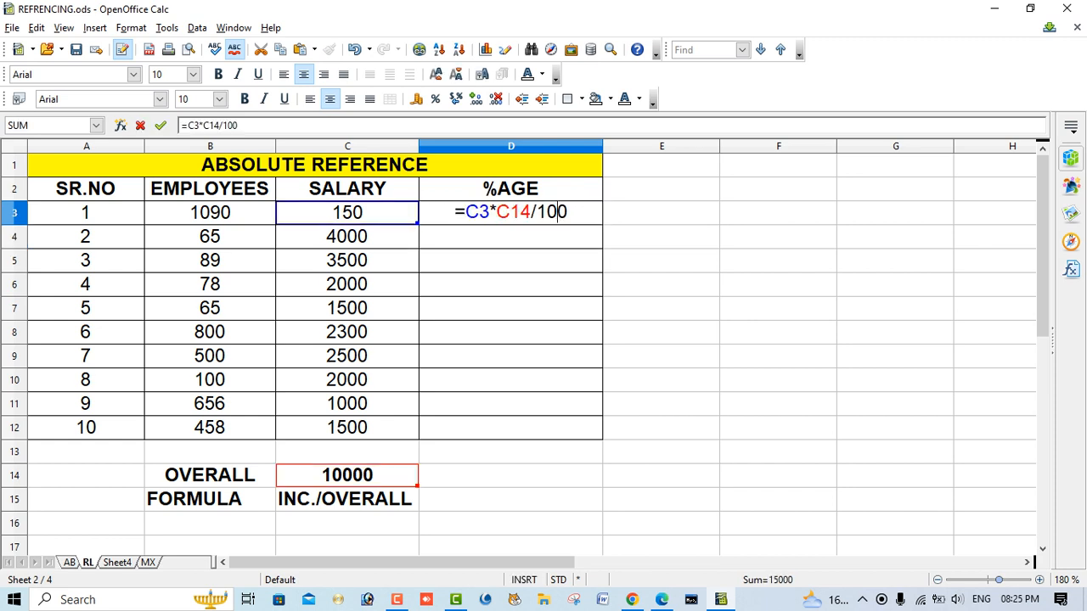
{"action": "type", "text": "0"}
{"action": "key", "text": "Return"}
{"action": "left_click", "coordinate": [558, 212]}
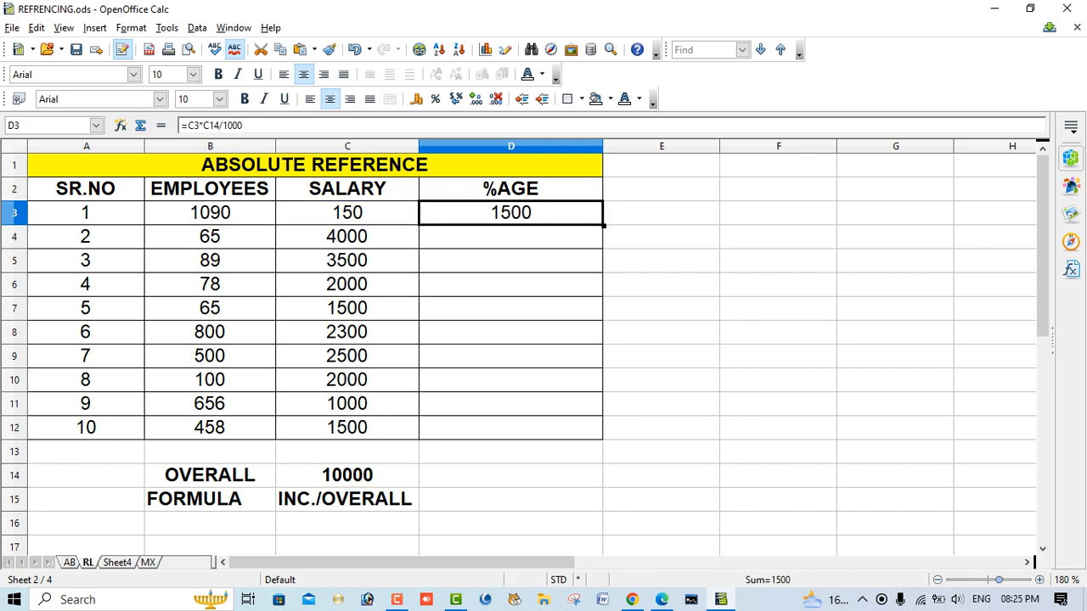
Fill the %AGE formula from D3 down to D12
{"action": "left_click", "coordinate": [347, 476]}
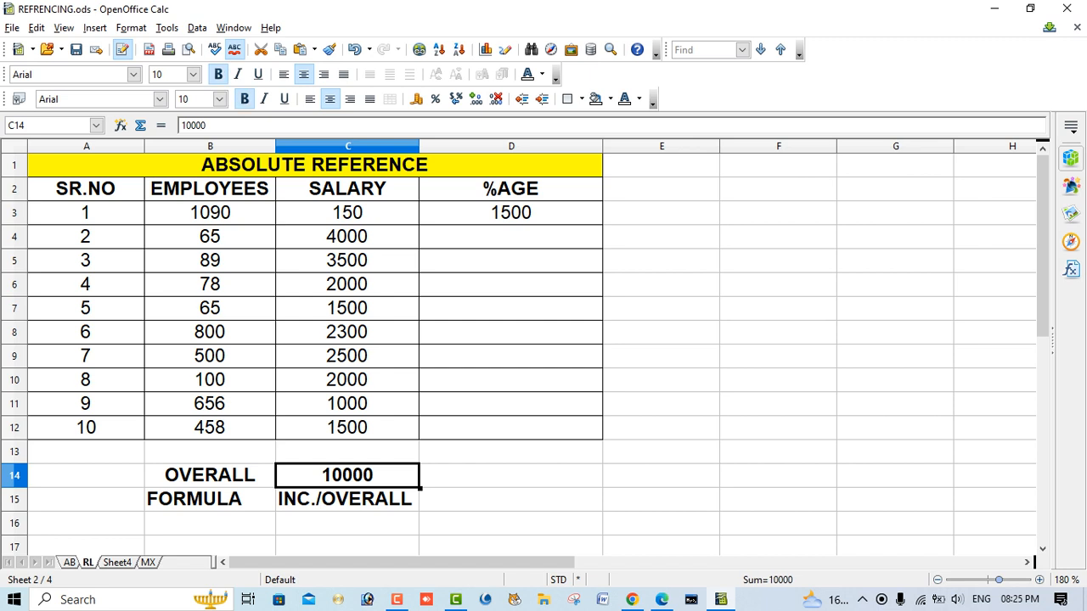
{"action": "left_click", "coordinate": [511, 213]}
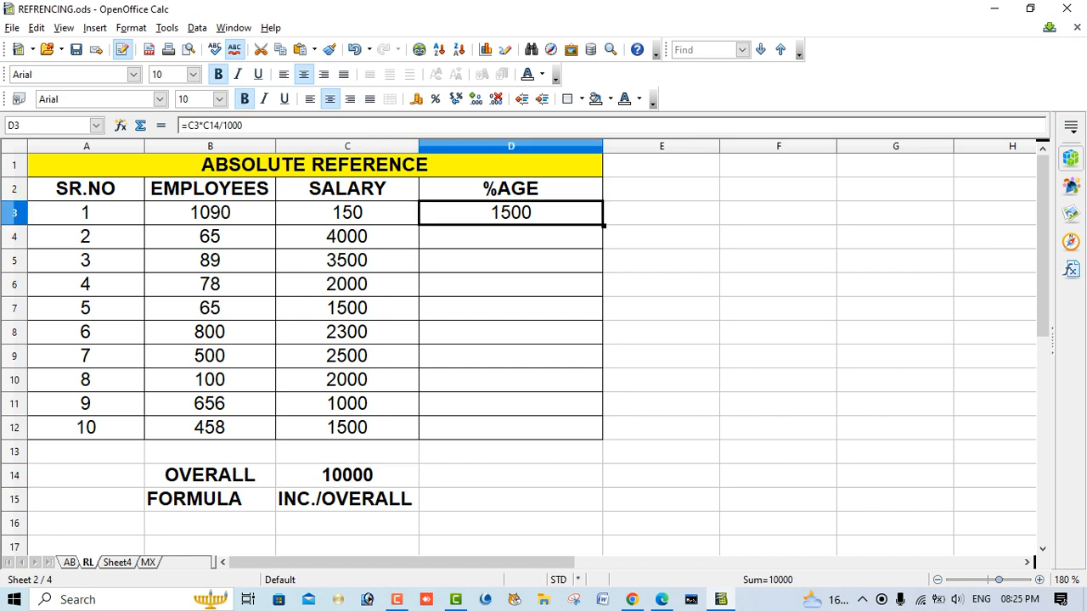
{"action": "left_click_drag", "start_coordinate": [603, 226], "coordinate": [597, 430]}
Examine the filled %AGE formulas in D4, D6 and D7 and compare their second reference with the OVERALL value in C14
{"action": "left_click", "coordinate": [511, 237]}
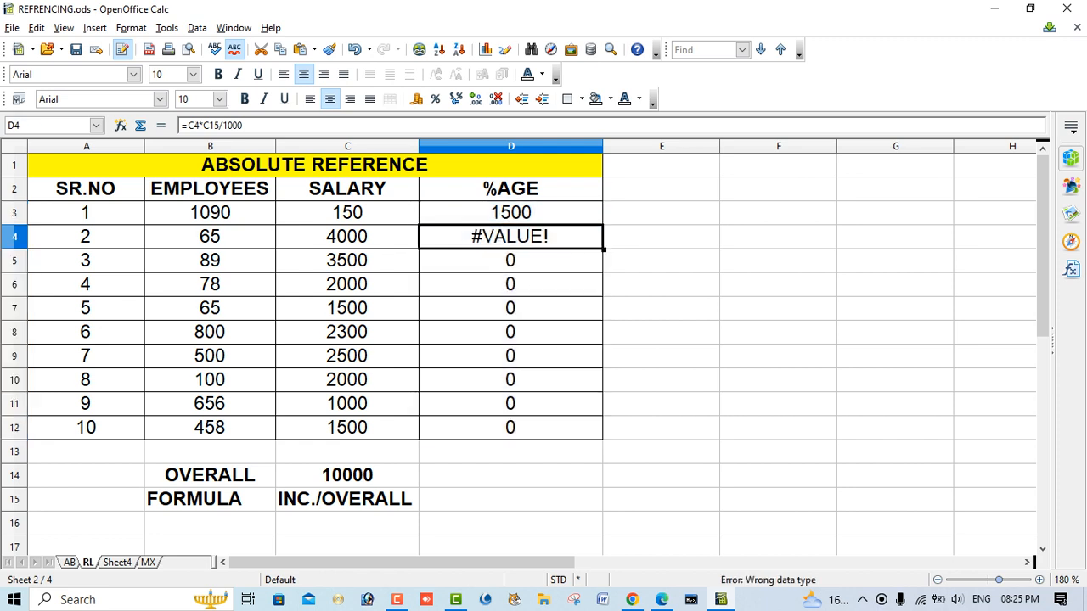
{"action": "double_click", "coordinate": [552, 237]}
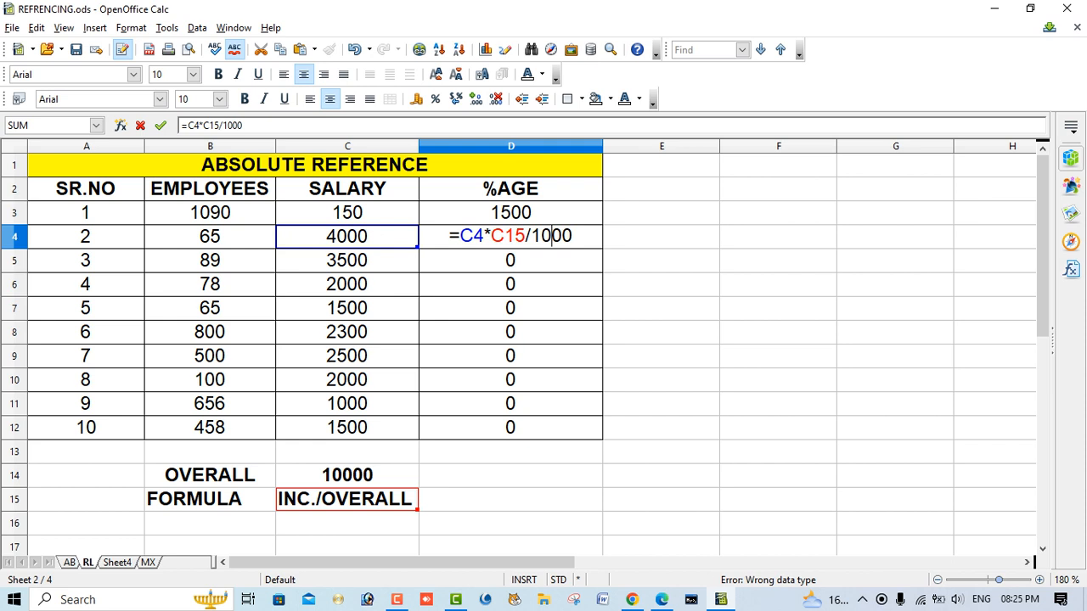
{"action": "key", "text": "Return"}
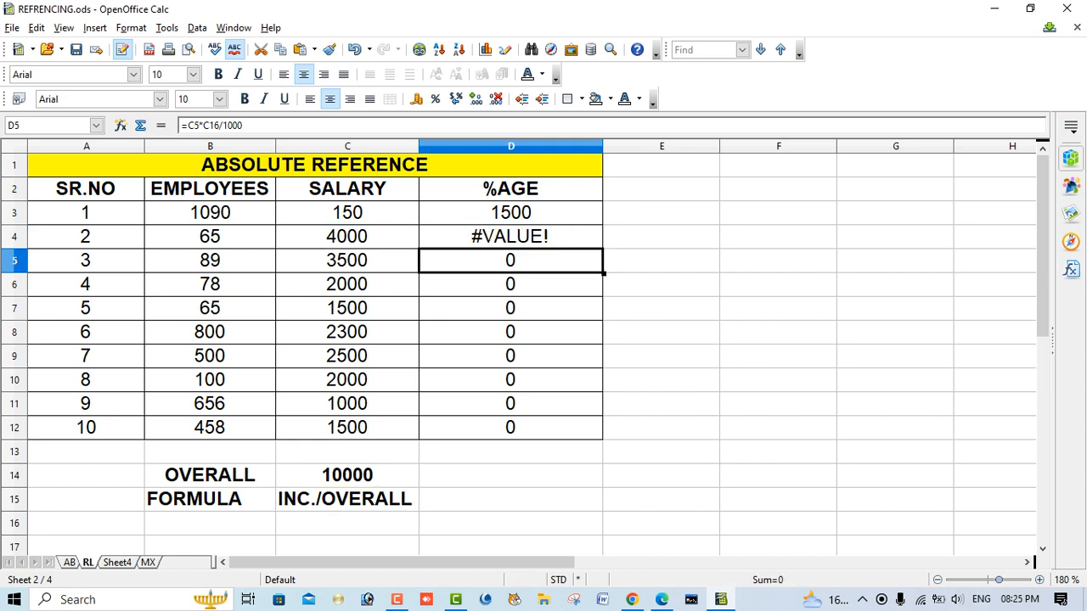
{"action": "double_click", "coordinate": [542, 284]}
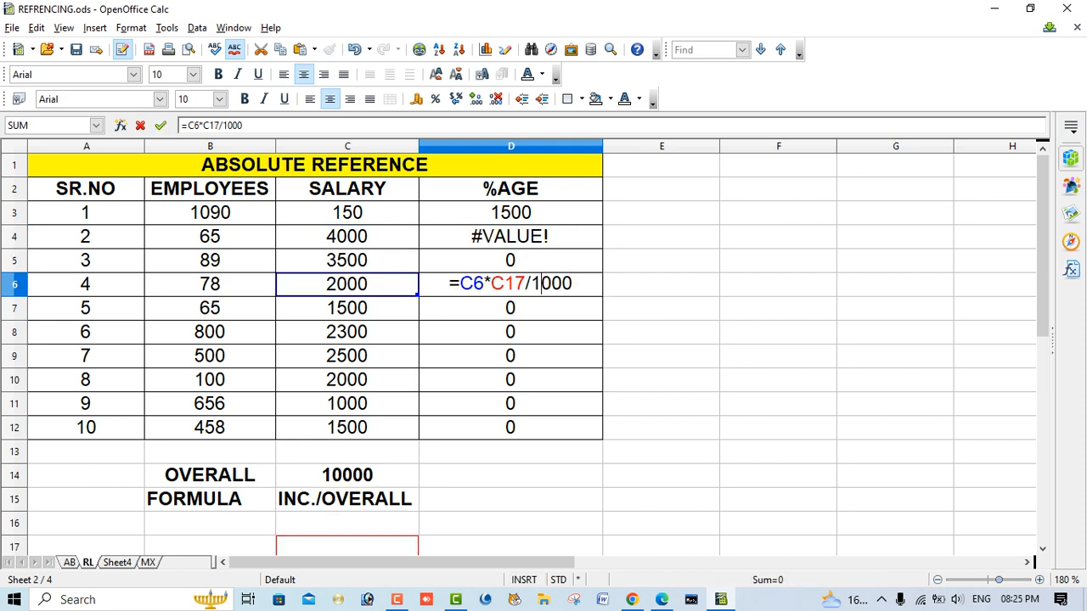
{"action": "scroll", "coordinate": [541, 285], "scroll_direction": "down", "scroll_amount": 1}
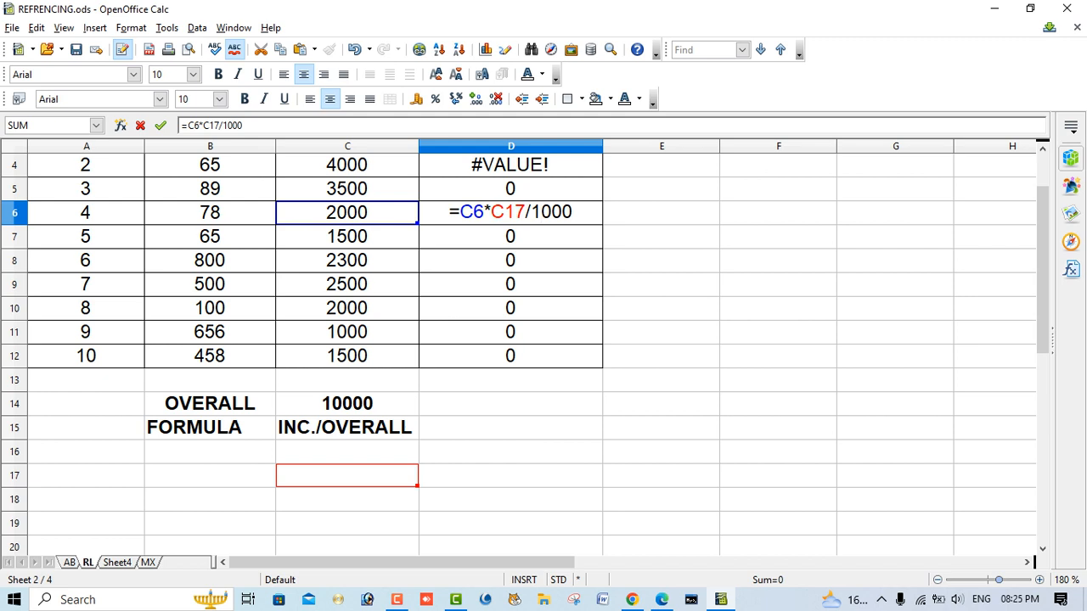
{"action": "key", "text": "Escape"}
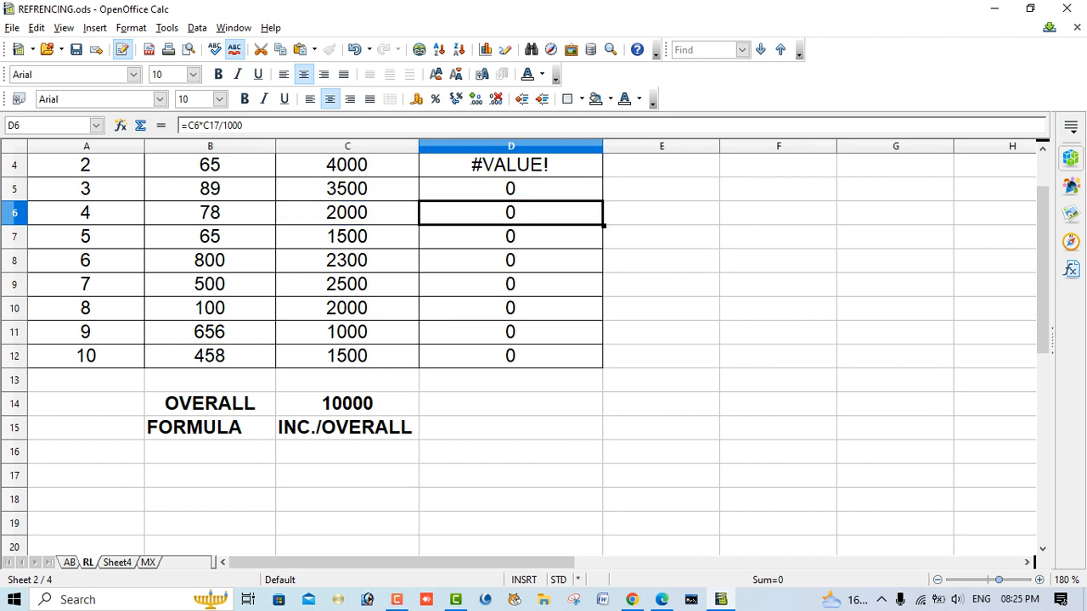
{"action": "double_click", "coordinate": [515, 237]}
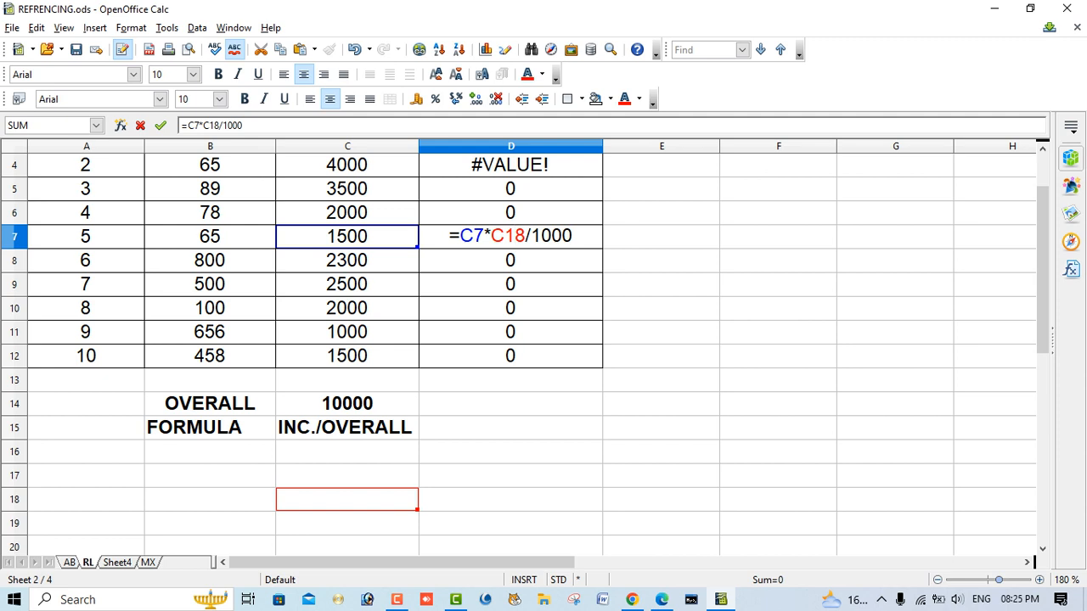
{"action": "key", "text": "Escape"}
{"action": "scroll", "coordinate": [526, 340], "scroll_direction": "up", "scroll_amount": 1}
{"action": "left_click", "coordinate": [347, 476]}
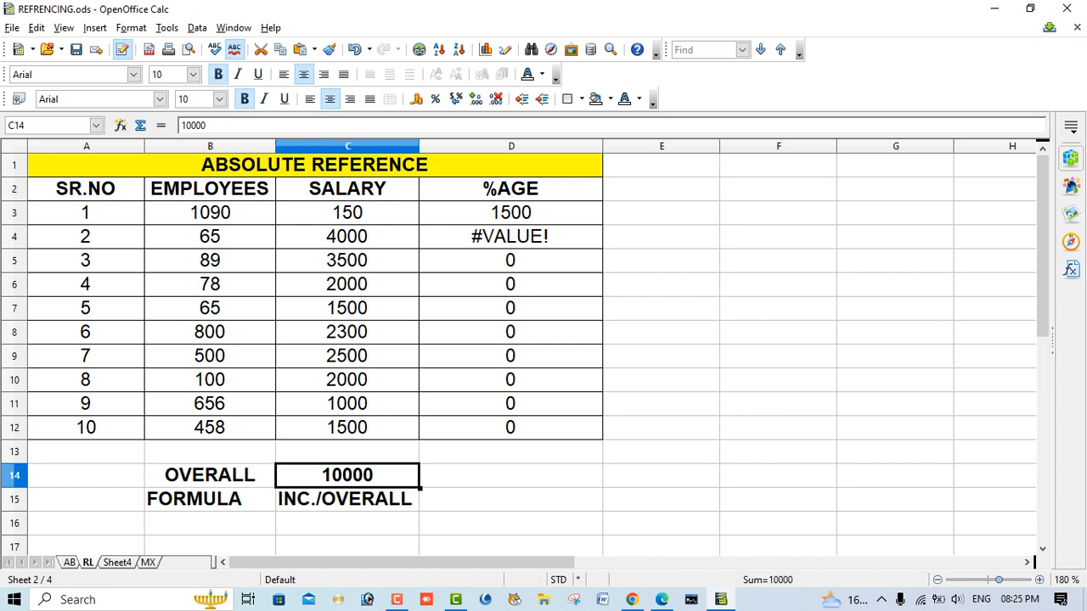
Make the OVERALL reference in the D3 formula absolute, so that it reads =C3*$C$14/1000
{"action": "double_click", "coordinate": [525, 213]}
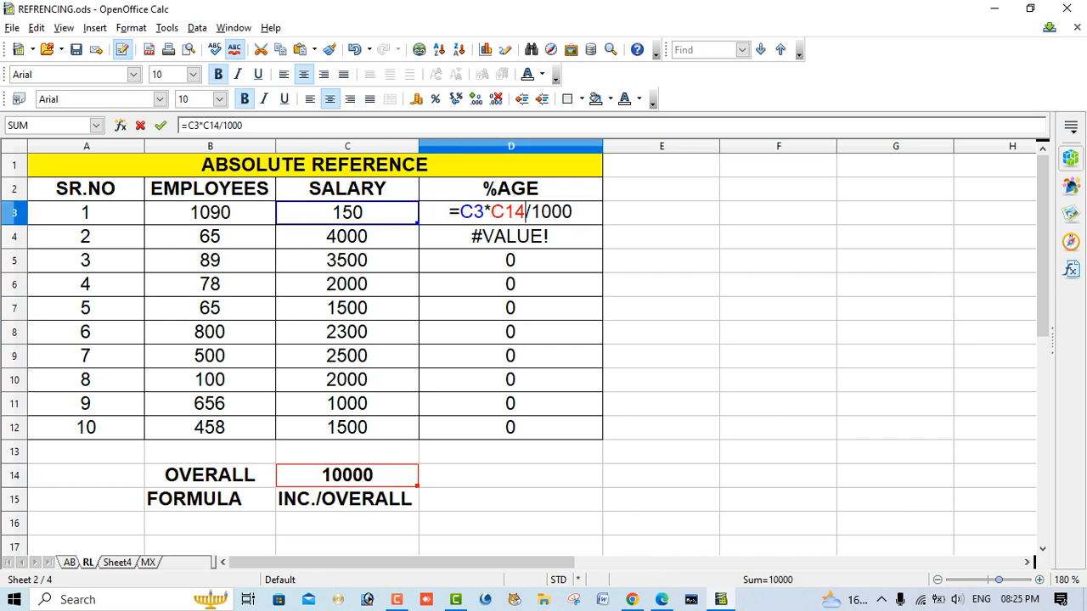
{"action": "key", "text": "shift+Left"}
{"action": "key", "text": "shift+Left"}
{"action": "key", "text": "shift+Left"}
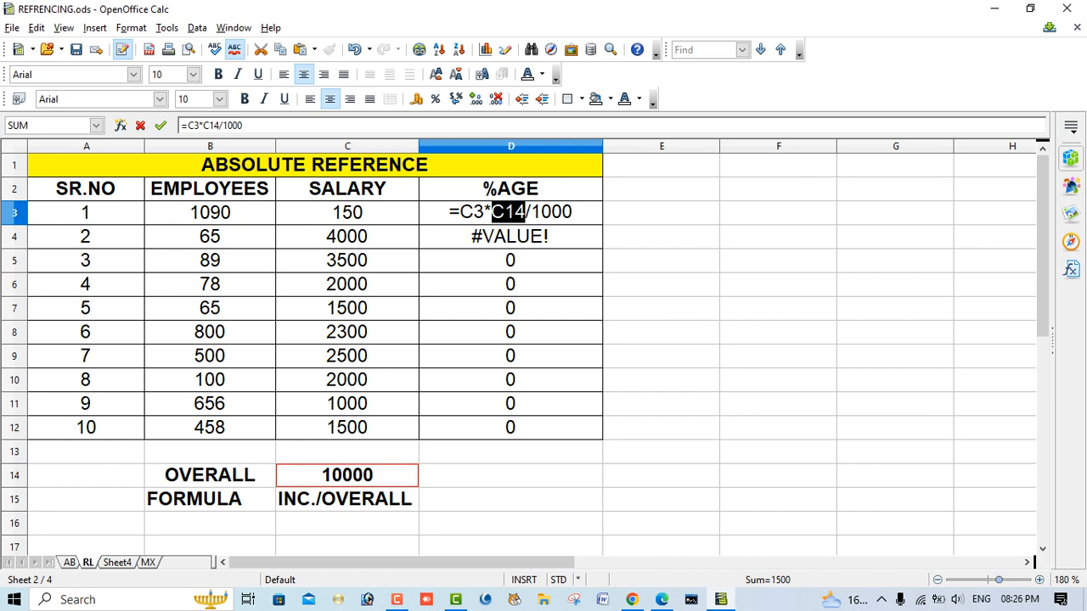
{"action": "left_click", "coordinate": [492, 213]}
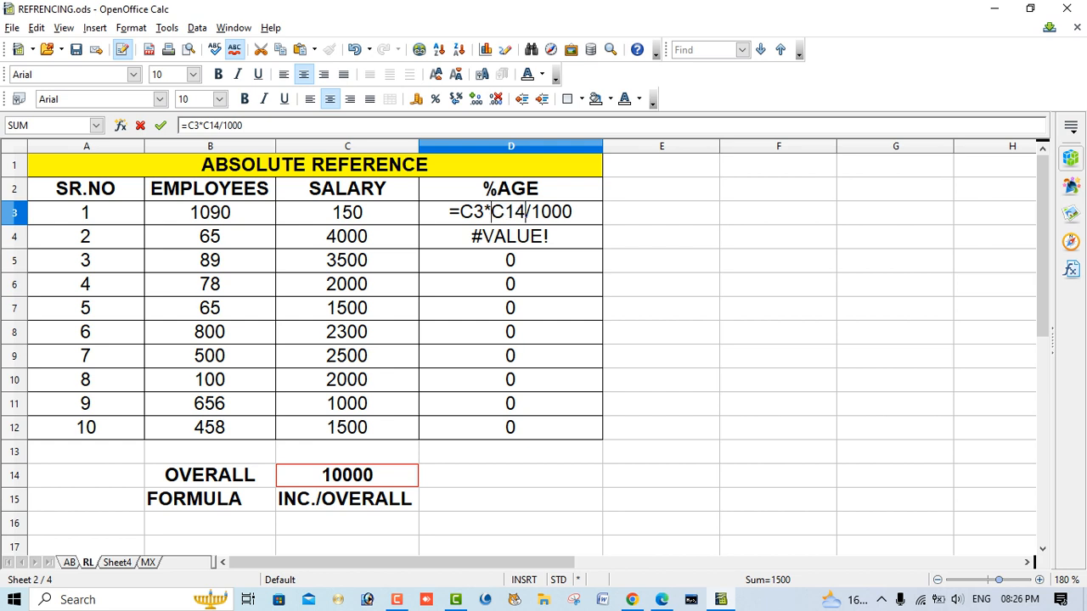
{"action": "type", "text": "$"}
{"action": "key", "text": "Right"}
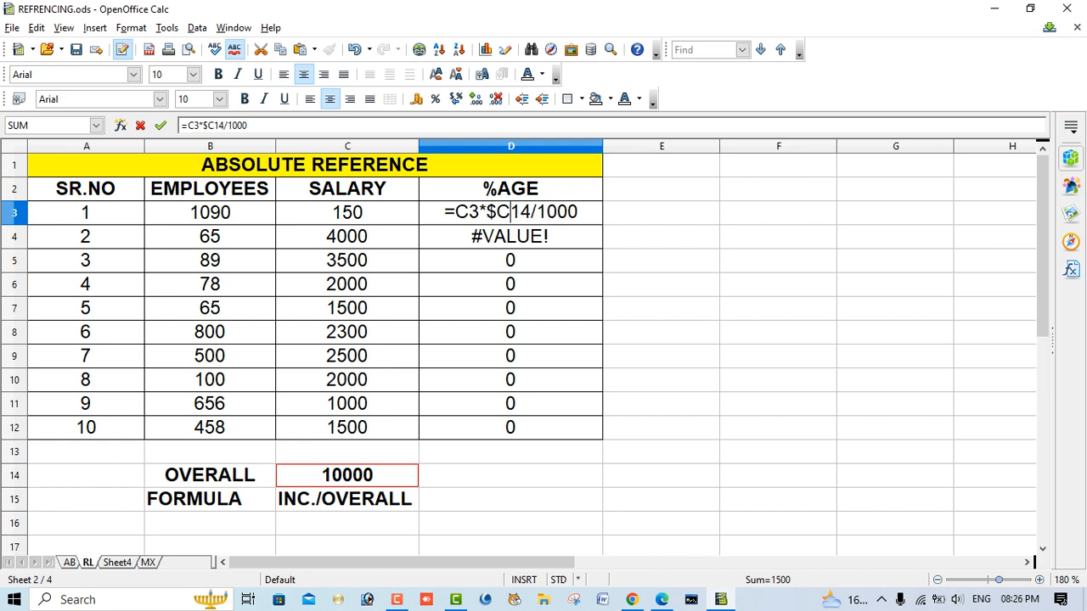
{"action": "type", "text": "$"}
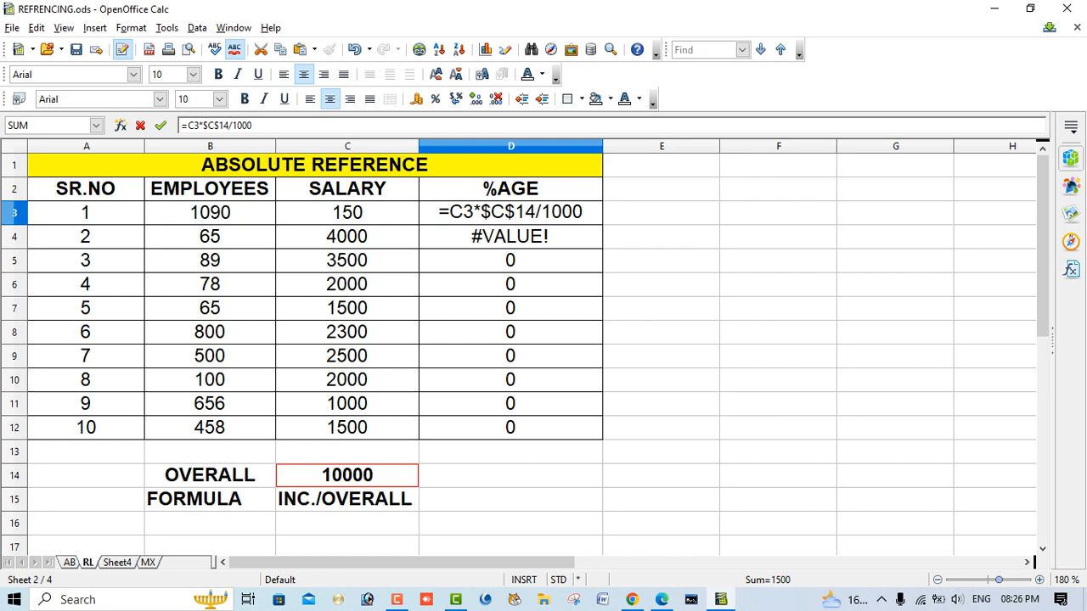
{"action": "key", "text": "Return"}
{"action": "type", "text": "."}
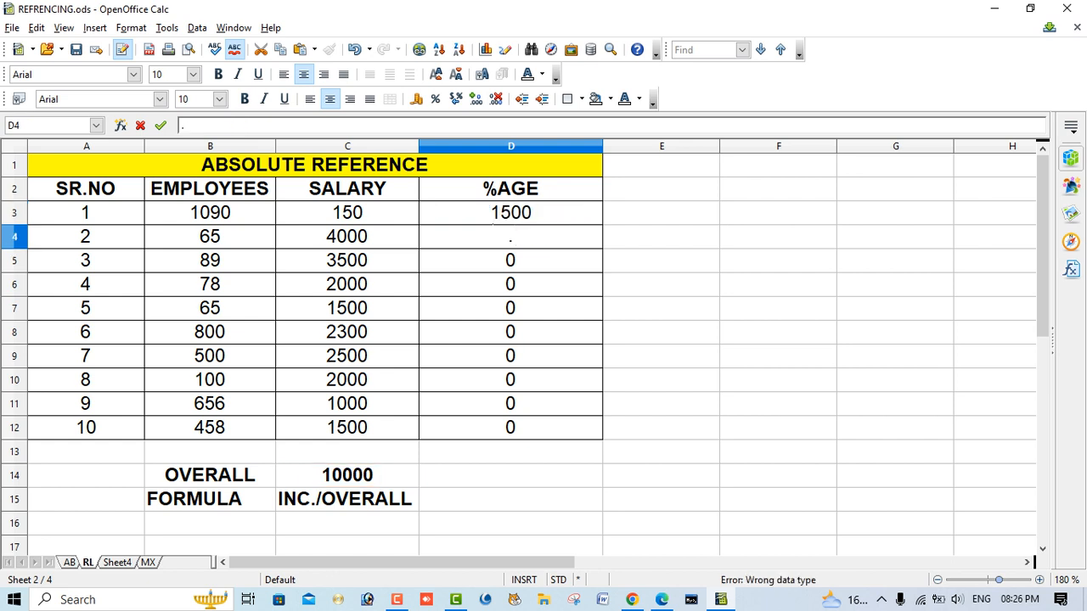
{"action": "key", "text": "Escape"}
Fill the formula with the absolute reference from D3 down to D12, overwriting the existing %AGE cells
{"action": "key", "text": "Up"}
{"action": "key", "text": "ctrl+shift+Down"}
{"action": "key", "text": "ctrl+d"}
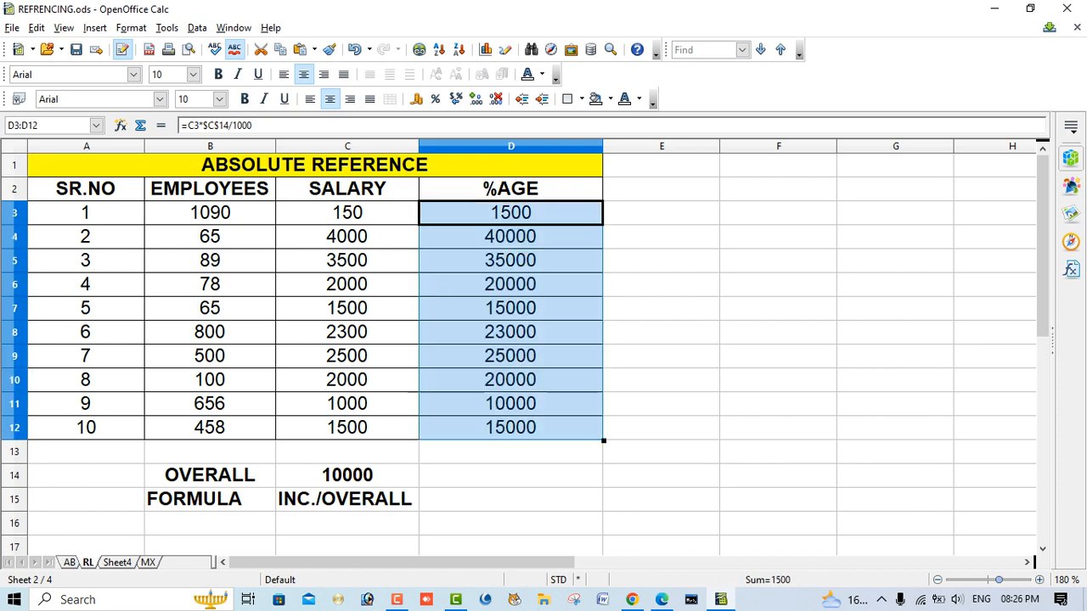
{"action": "left_click", "coordinate": [662, 356]}
Examine the formulas in several %AGE cells between D4 and D12 to check their reference to $C$14
{"action": "left_click_drag", "start_coordinate": [510, 213], "coordinate": [511, 428]}
{"action": "double_click", "coordinate": [524, 307]}
{"action": "key", "text": "Return"}
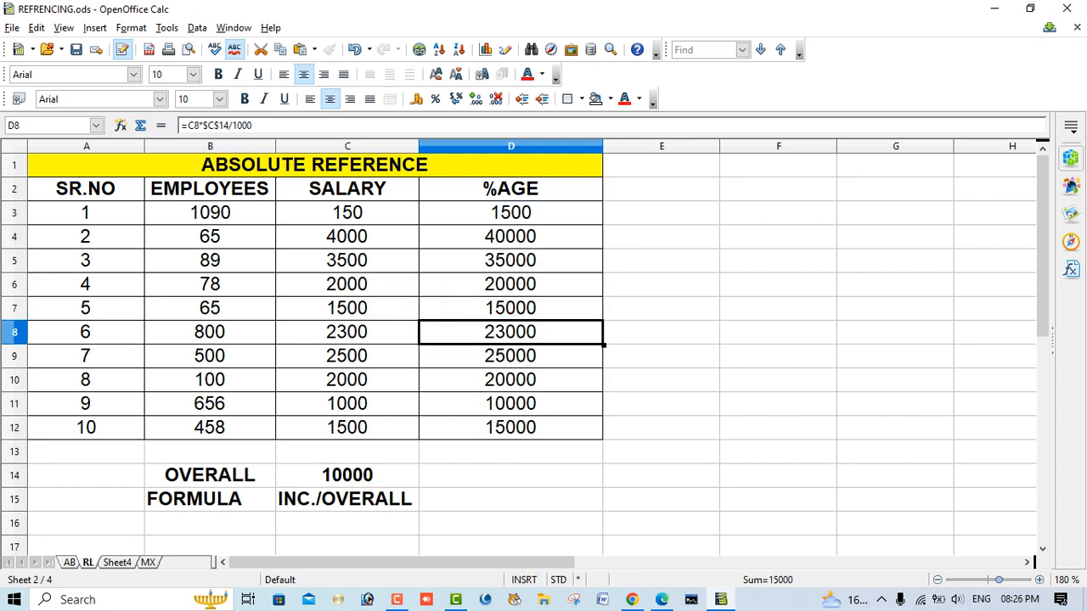
{"action": "double_click", "coordinate": [526, 260]}
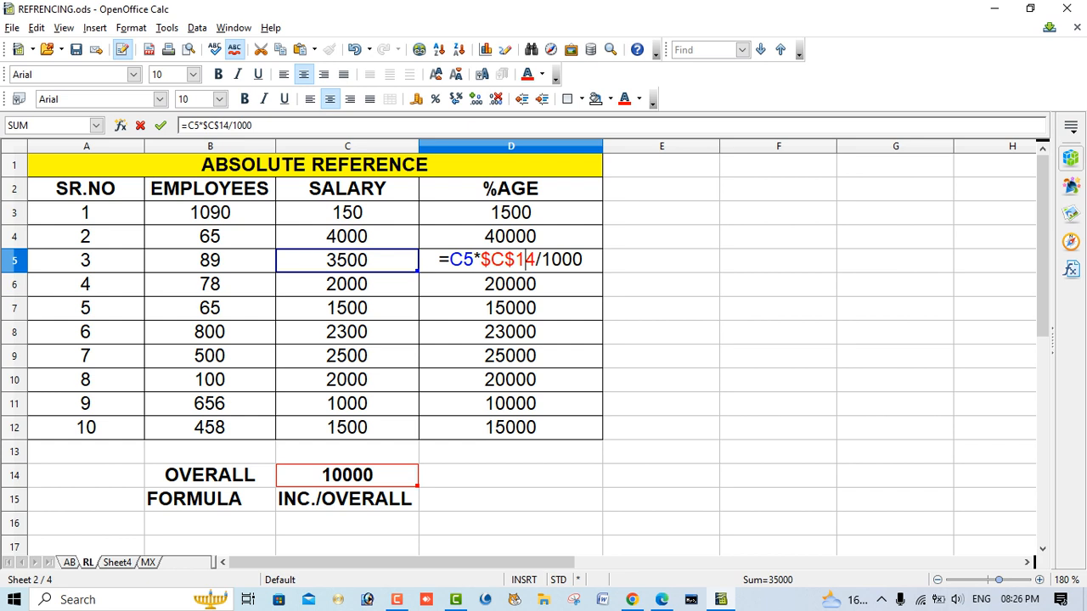
{"action": "key", "text": "Return"}
{"action": "double_click", "coordinate": [480, 331]}
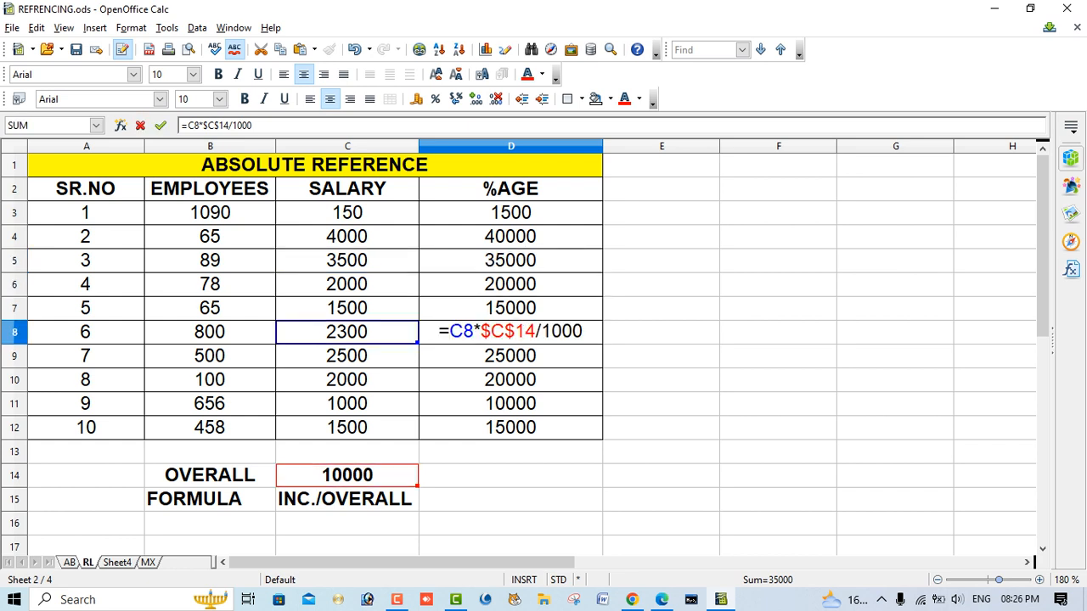
{"action": "key", "text": "Return"}
{"action": "double_click", "coordinate": [520, 427]}
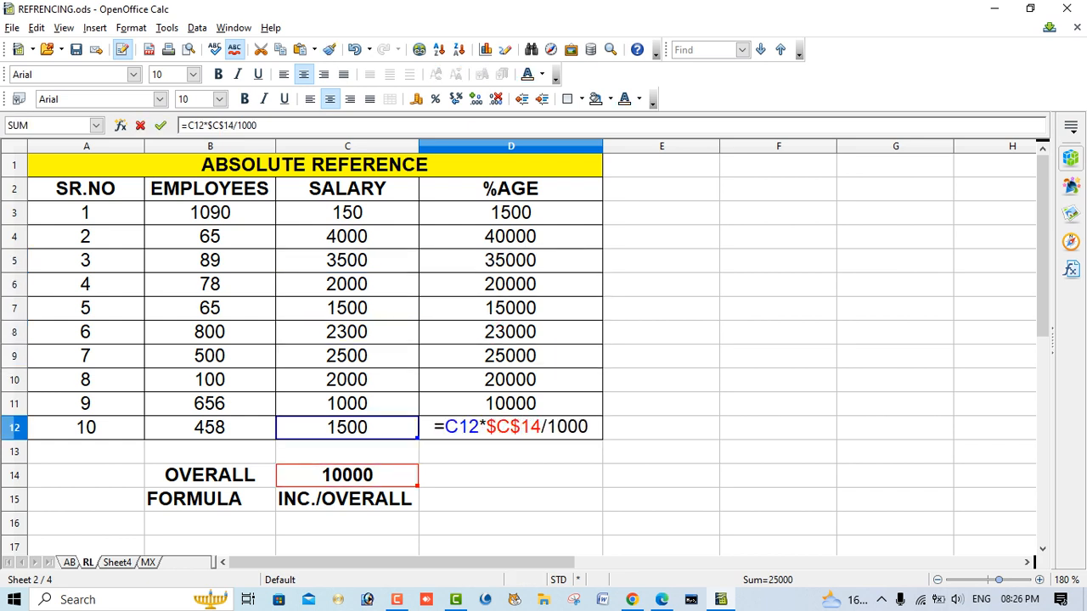
{"action": "key", "text": "Return"}
{"action": "double_click", "coordinate": [515, 237]}
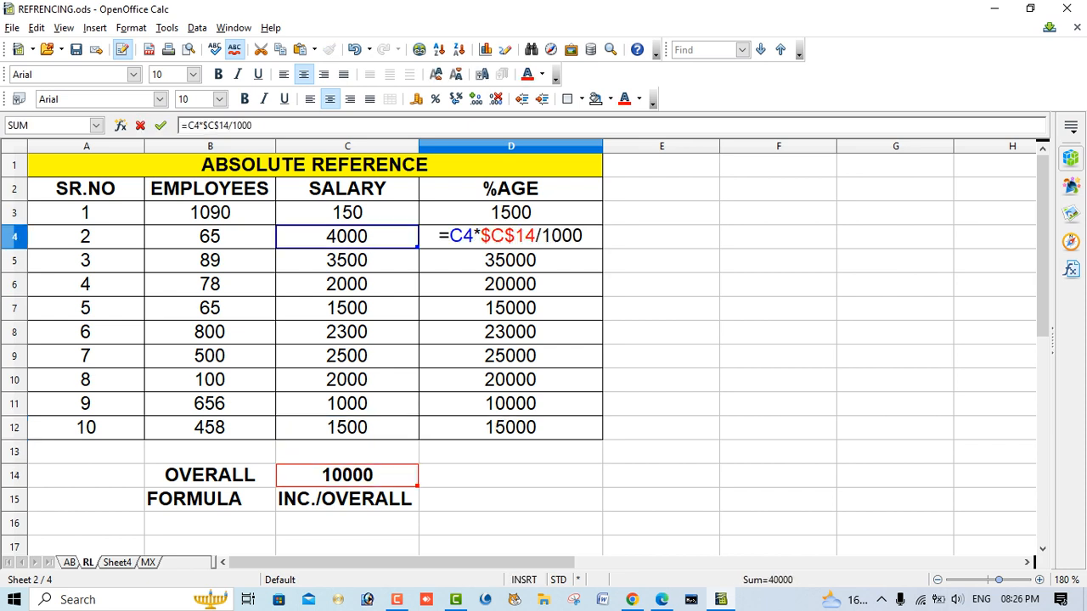
{"action": "key", "text": "Return"}
{"action": "double_click", "coordinate": [504, 260]}
{"action": "key", "text": "Down"}
{"action": "key", "text": "Return"}
{"action": "key", "text": "F2"}
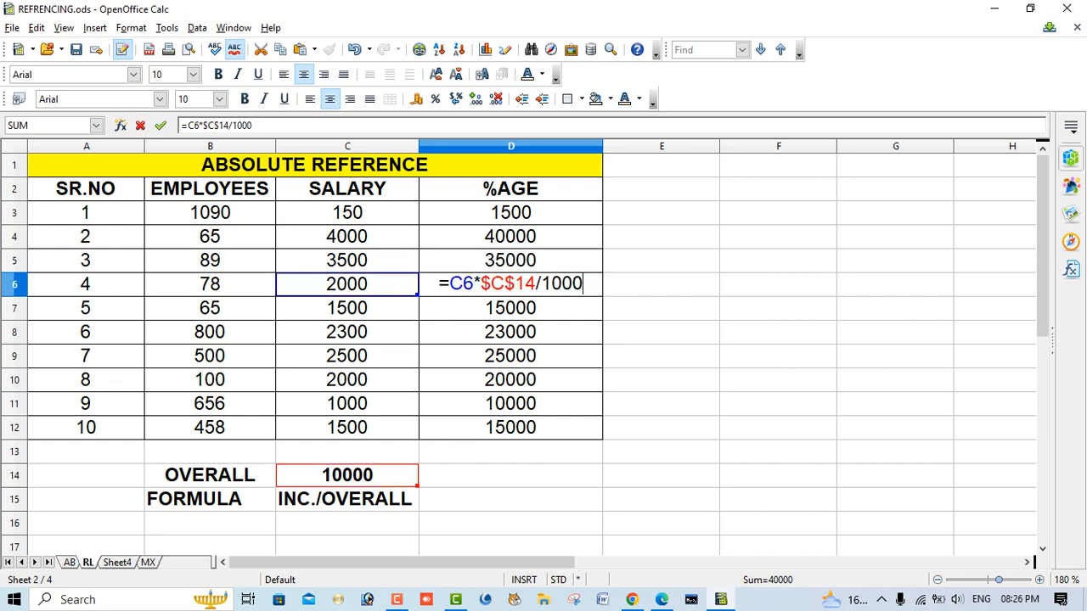
{"action": "key", "text": "Return"}
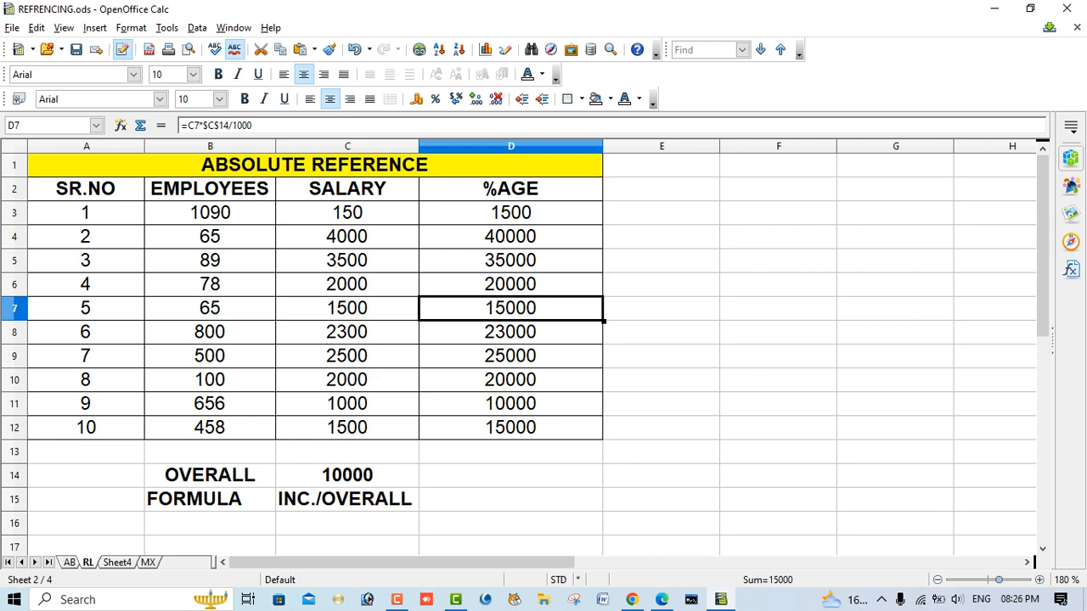
Go to the MX sheet with the mixed referencing table and view the contents of A4 and the formula in B4
{"action": "key", "text": "ctrl+Page_Up"}
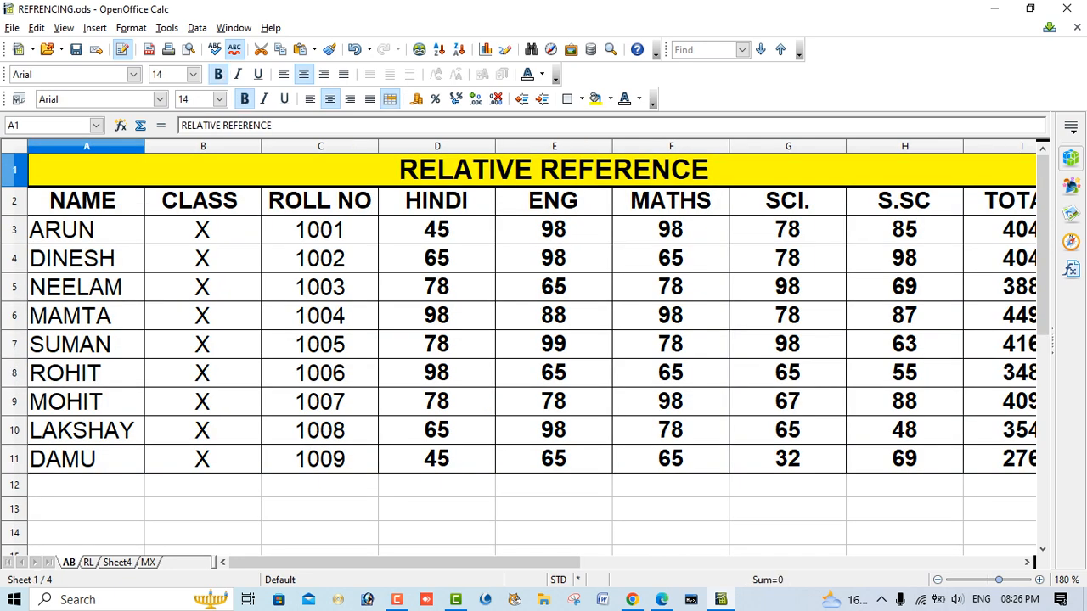
{"action": "key", "text": "ctrl+Page_Down"}
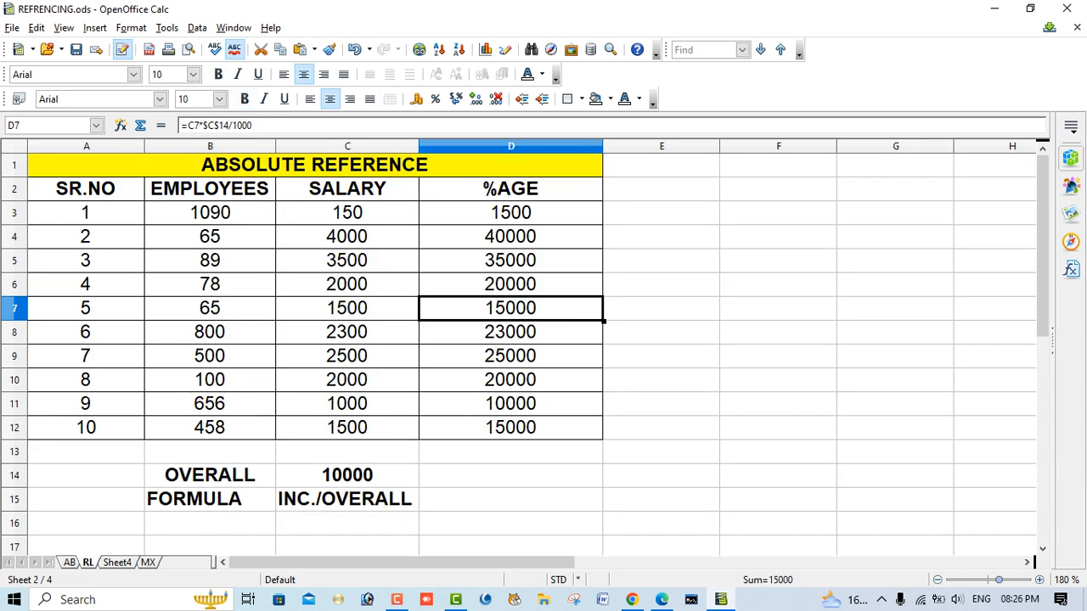
{"action": "scroll", "coordinate": [526, 348], "scroll_direction": "up", "scroll_amount": 1}
{"action": "key", "text": "ctrl+Page_Down"}
{"action": "key", "text": "ctrl+Page_Down"}
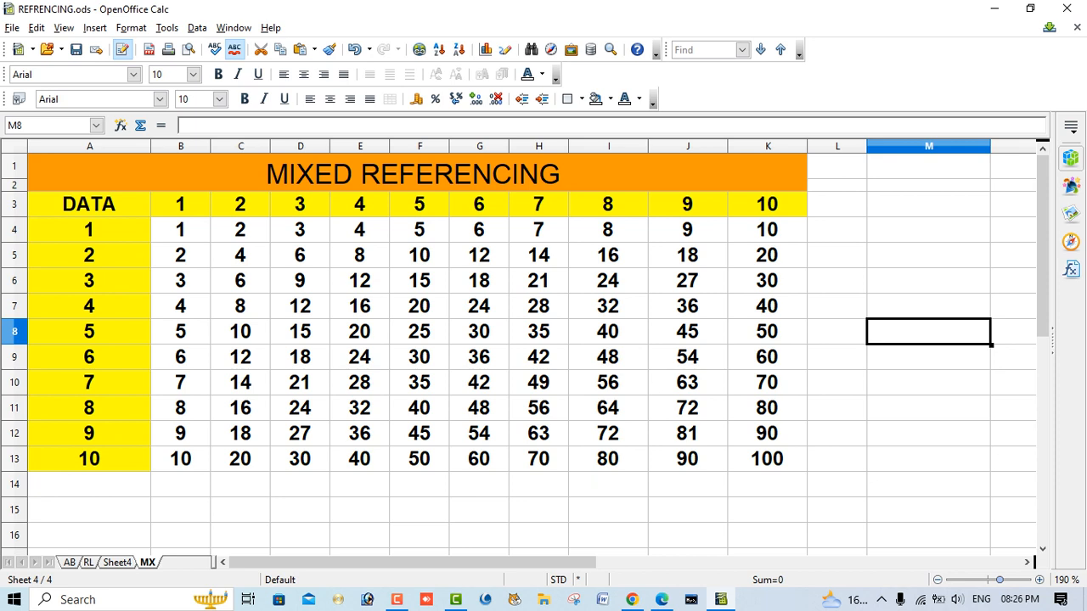
{"action": "left_click", "coordinate": [89, 230]}
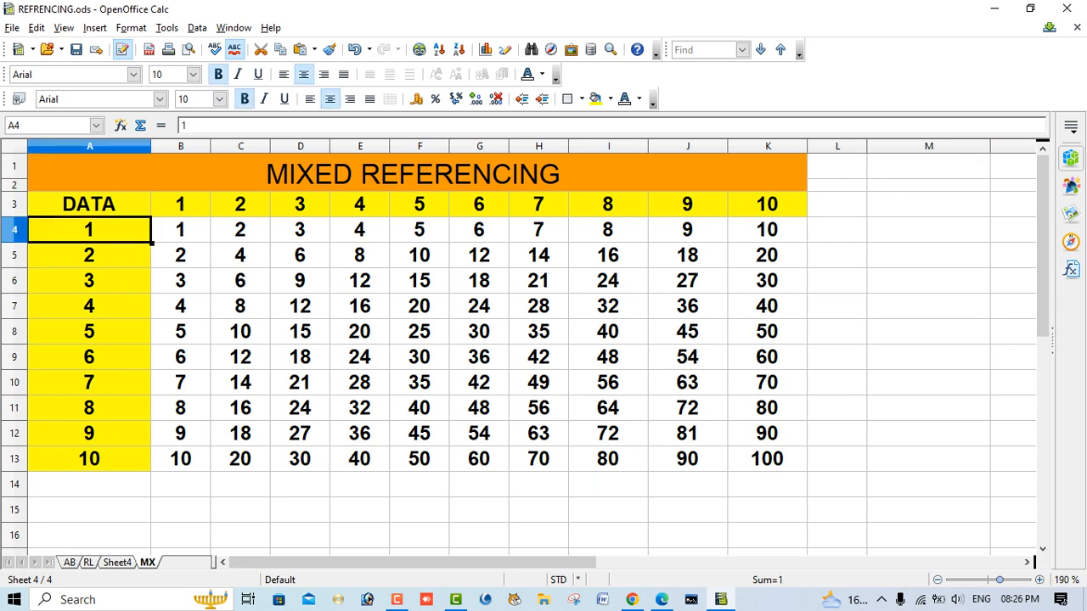
{"action": "left_click", "coordinate": [181, 230]}
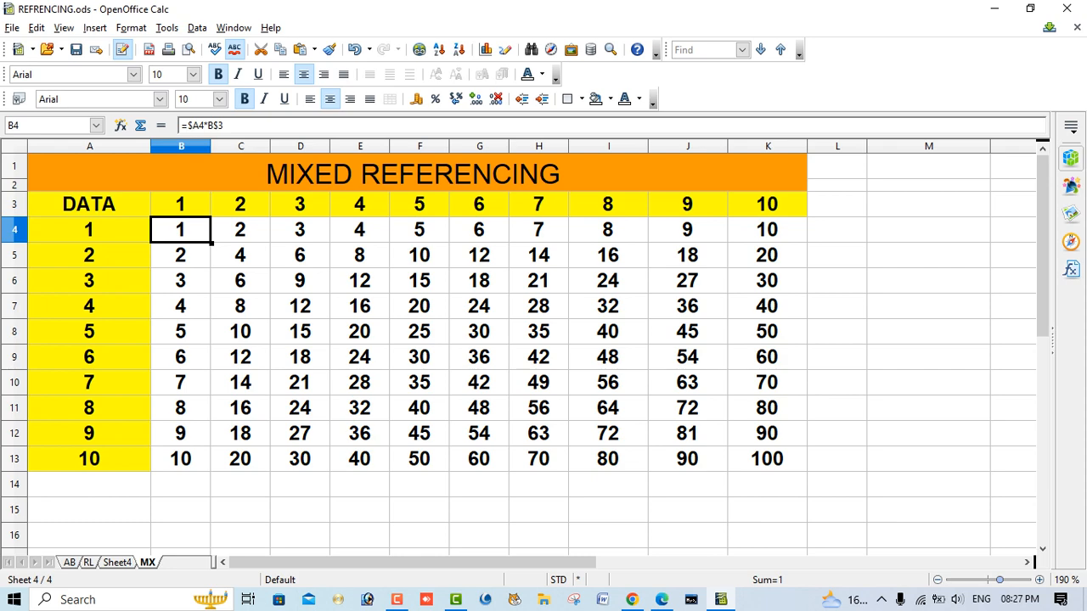
Insert one new sheet directly after the MX sheet
{"action": "right_click", "coordinate": [149, 562]}
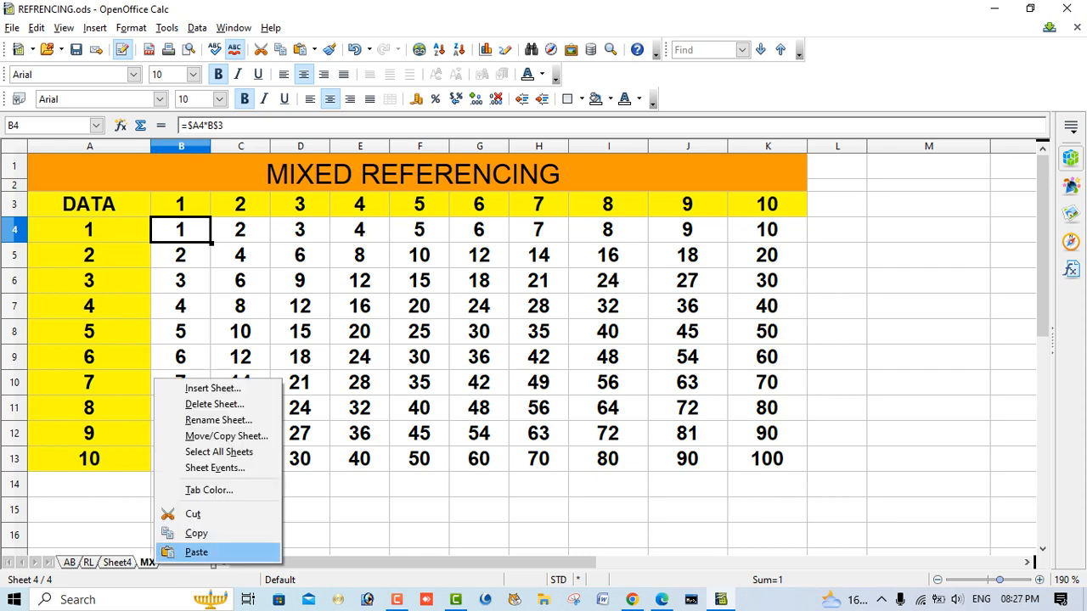
{"action": "left_click", "coordinate": [195, 388]}
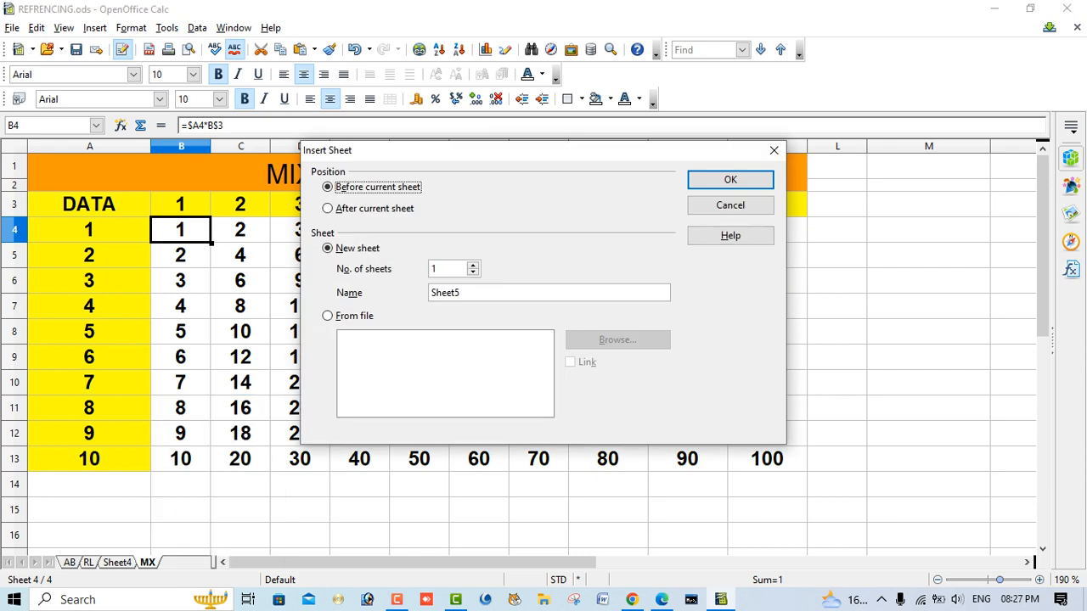
{"action": "left_click", "coordinate": [328, 208]}
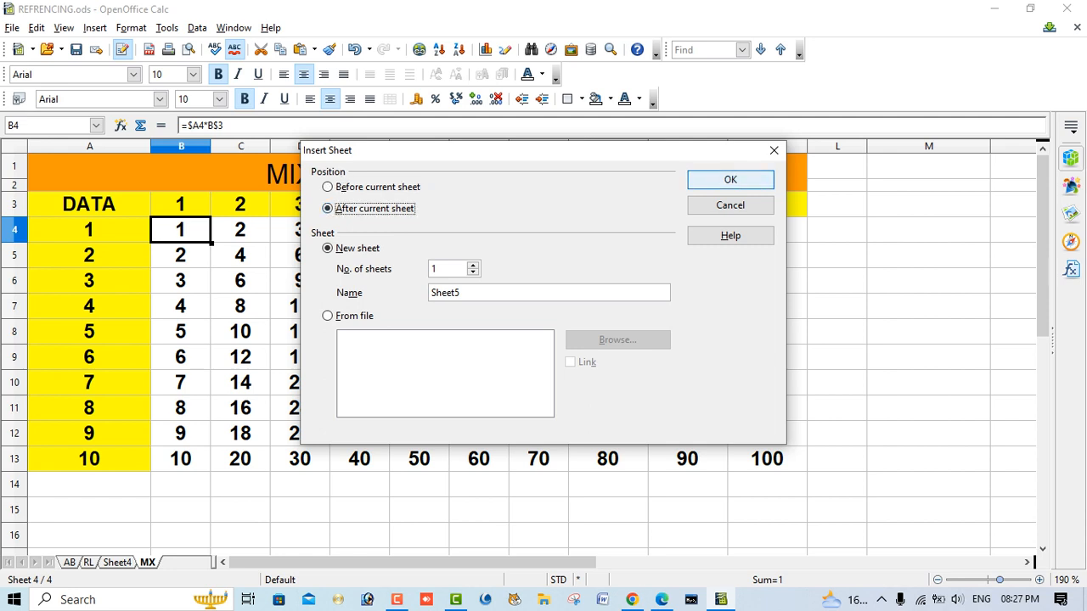
{"action": "key", "text": "Return"}
Copy the MIXED REFERENCING title and the DATA heading row, A1:K3, from the MX sheet to A1 of the new sheet
{"action": "scroll", "coordinate": [532, 355], "scroll_direction": "down", "scroll_amount": 3}
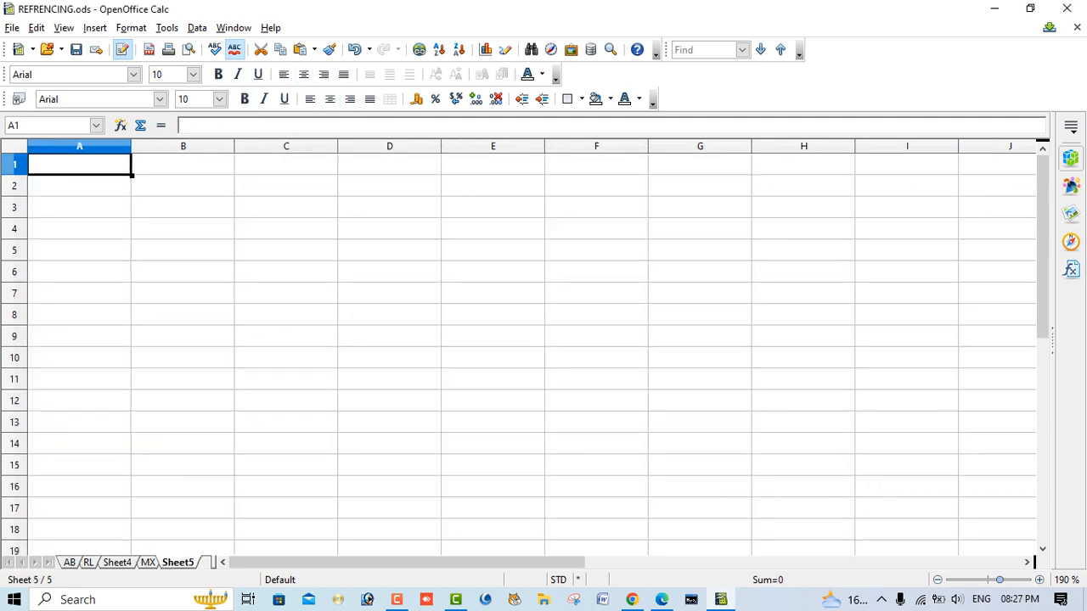
{"action": "key", "text": "ctrl+Page_Up"}
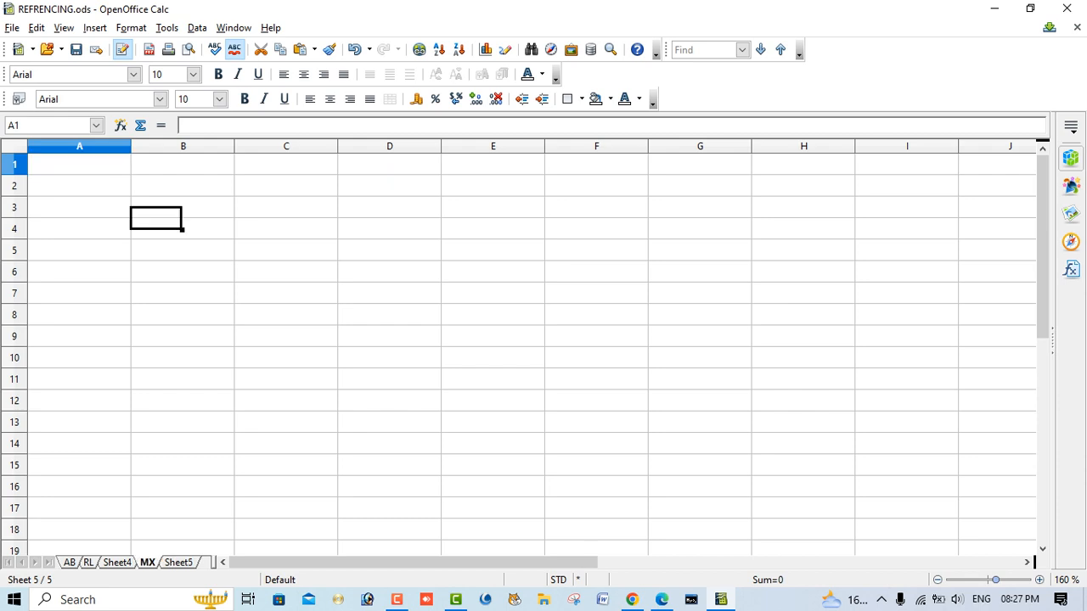
{"action": "left_click_drag", "start_coordinate": [257, 172], "coordinate": [407, 197]}
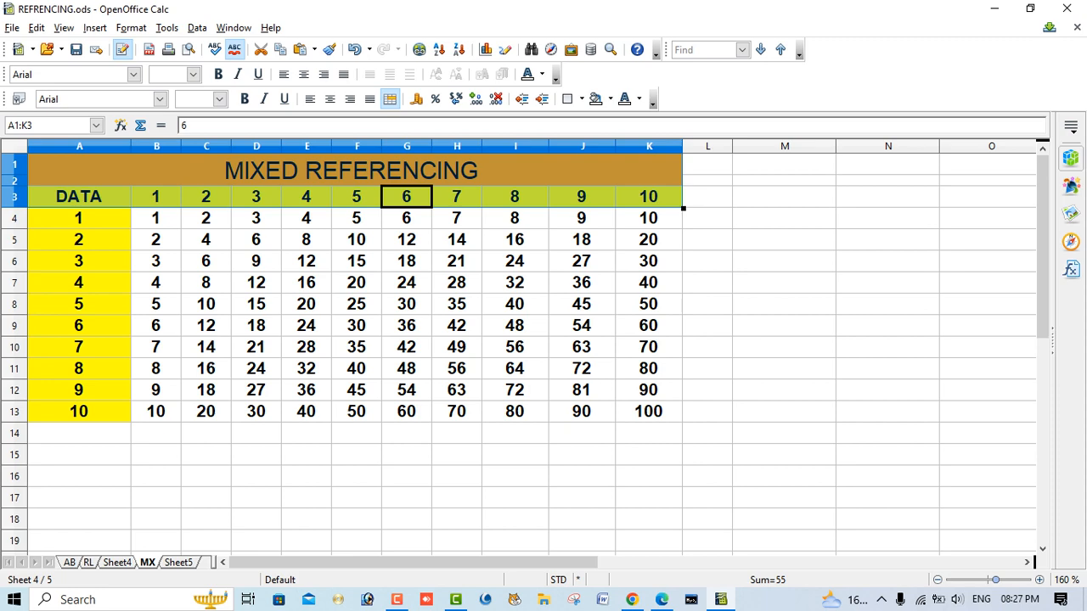
{"action": "key", "text": "ctrl+Page_Down"}
{"action": "key", "text": "ctrl+v"}
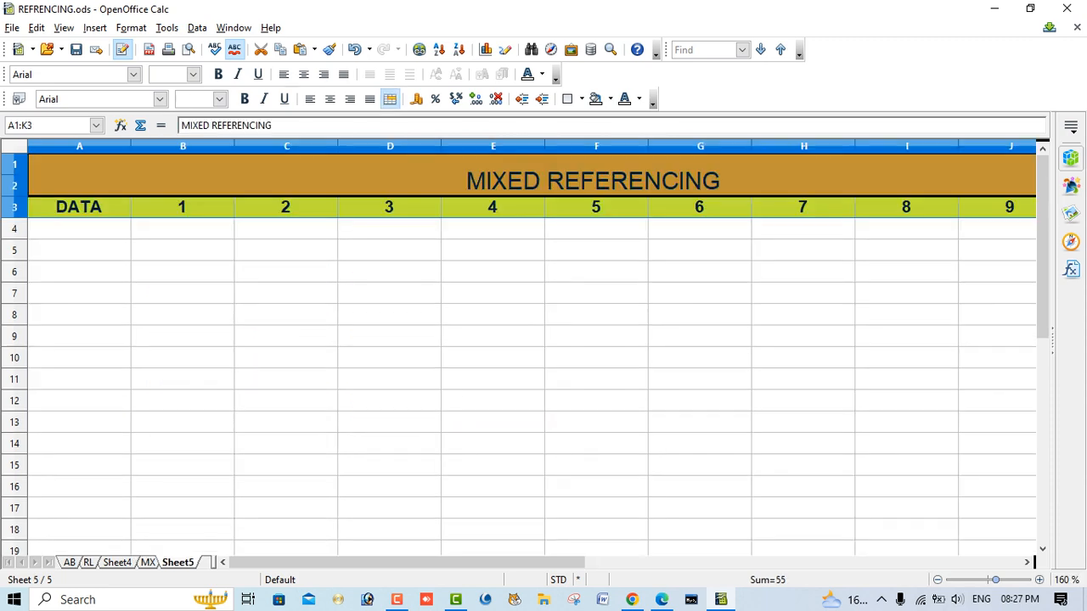
{"action": "scroll", "coordinate": [531, 348], "scroll_direction": "down", "scroll_amount": 4}
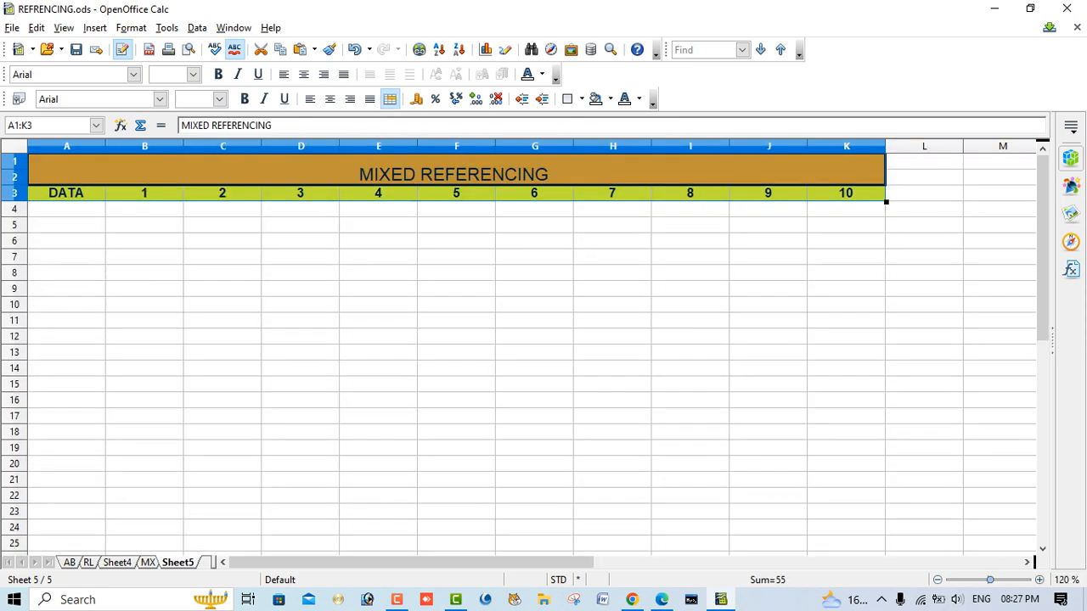
Narrow columns B to K to one equal width so the table becomes more compact
{"action": "left_click", "coordinate": [456, 171]}
{"action": "left_click_drag", "start_coordinate": [847, 146], "coordinate": [158, 146]}
{"action": "scroll", "coordinate": [158, 146], "scroll_direction": "up", "scroll_amount": 4}
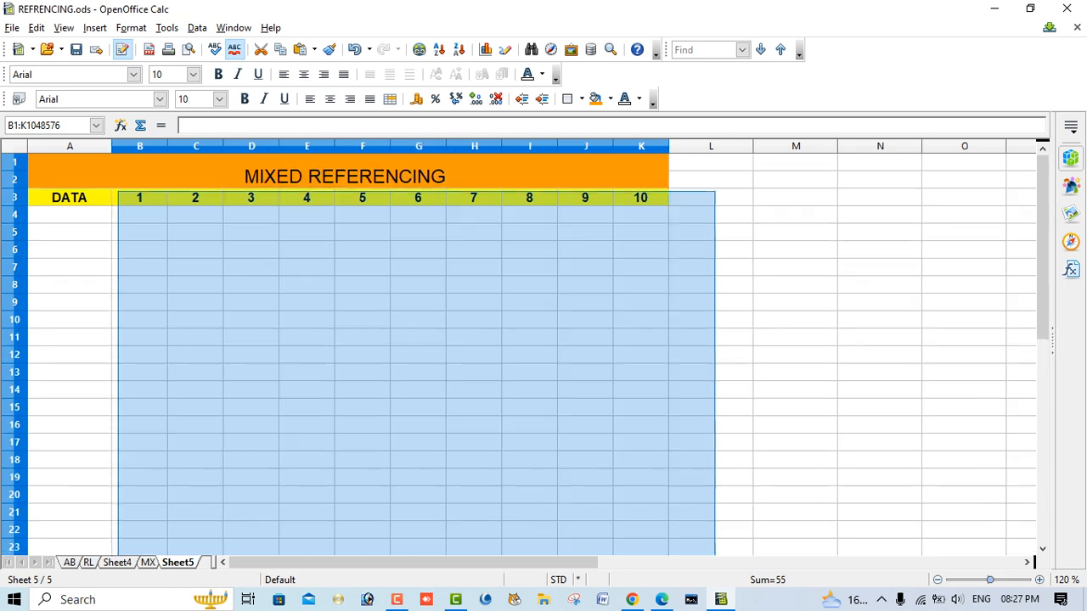
{"action": "scroll", "coordinate": [158, 146], "scroll_direction": "up", "scroll_amount": 1}
Enter 1 in A4 and 2 in A5 and extend the series down to A13 to number the rows 1 to 10
{"action": "left_click", "coordinate": [83, 235]}
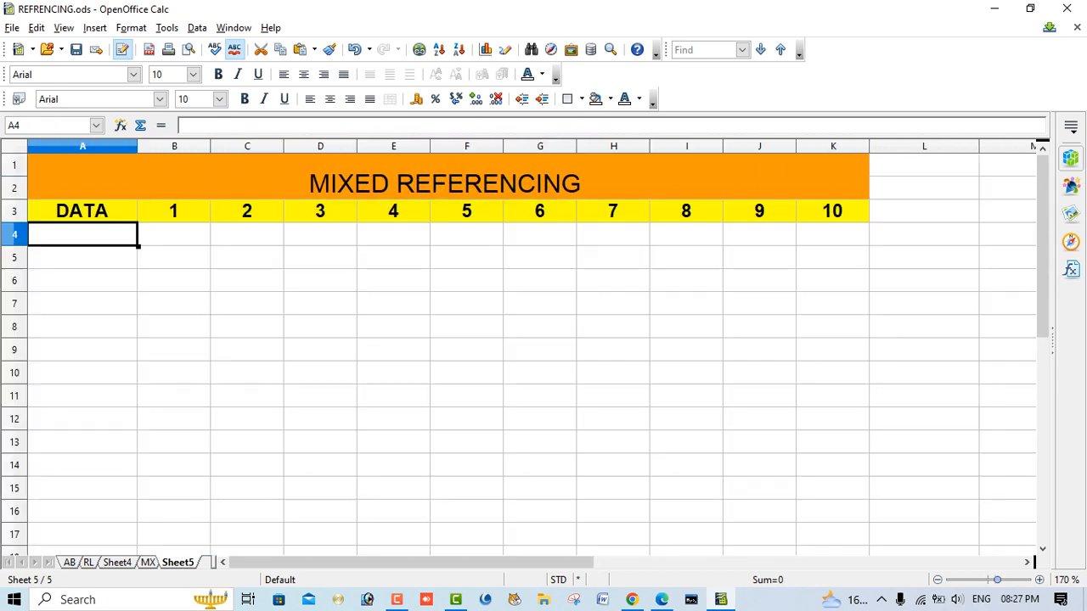
{"action": "type", "text": "1"}
{"action": "key", "text": "Return"}
{"action": "type", "text": "2"}
{"action": "key", "text": "Return"}
{"action": "key", "text": "Up"}
{"action": "key", "text": "Up"}
{"action": "key", "text": "shift+Down"}
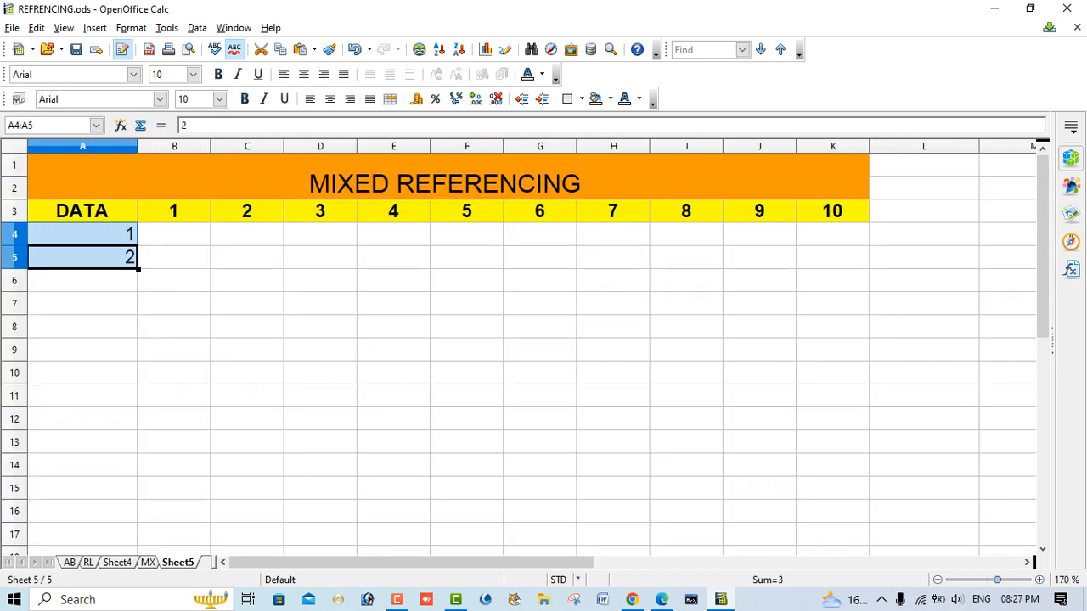
{"action": "left_click_drag", "start_coordinate": [137, 268], "coordinate": [140, 456]}
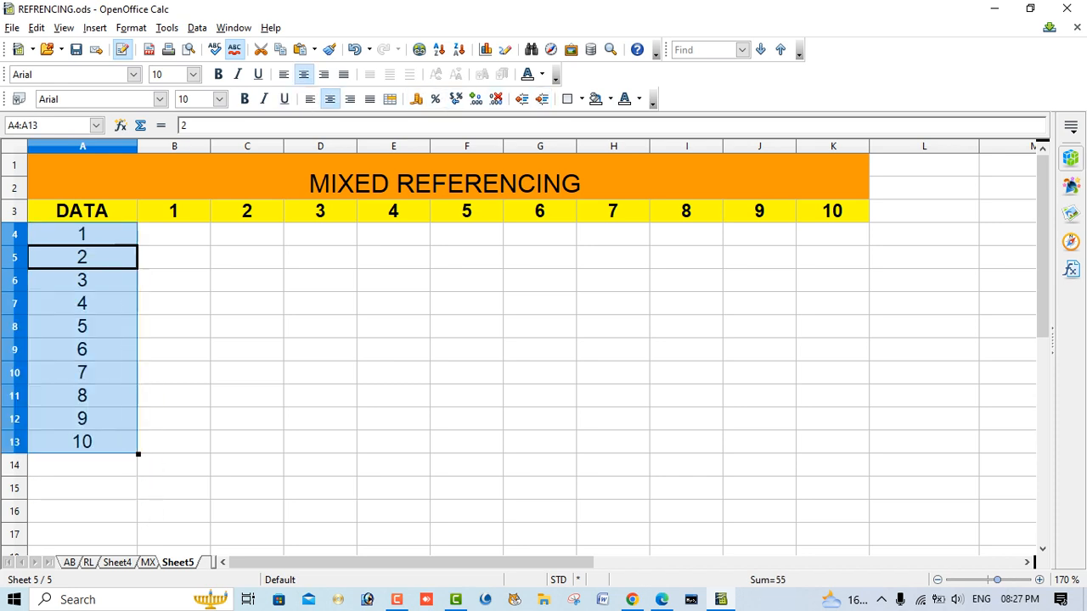
Centre the row values in A4:A13 horizontally and give them a yellow background
{"action": "left_click", "coordinate": [329, 99]}
{"action": "left_click", "coordinate": [329, 100]}
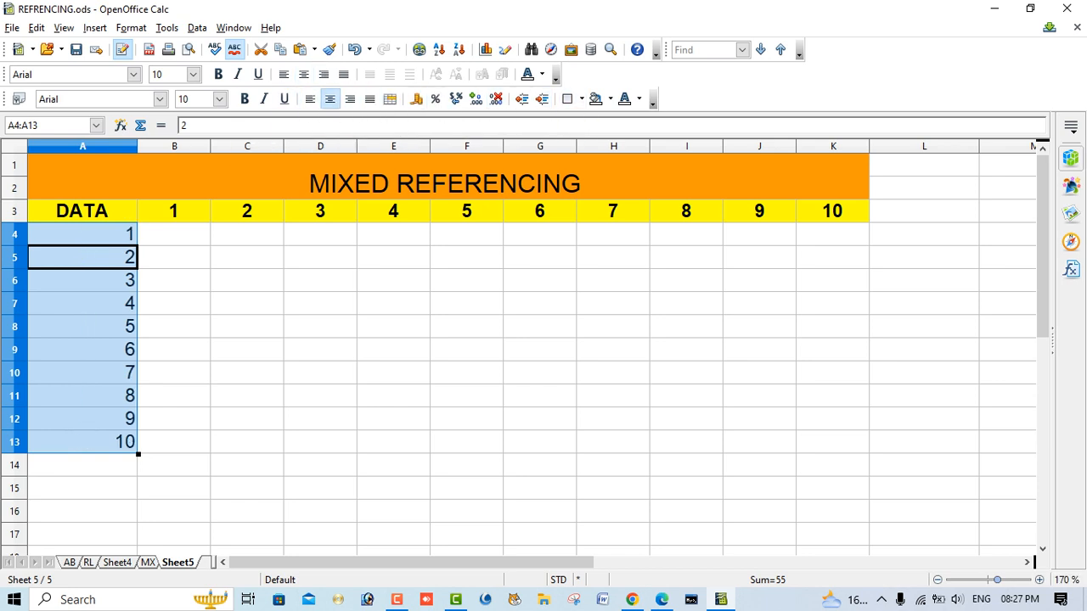
{"action": "left_click", "coordinate": [303, 74]}
{"action": "left_click", "coordinate": [610, 100]}
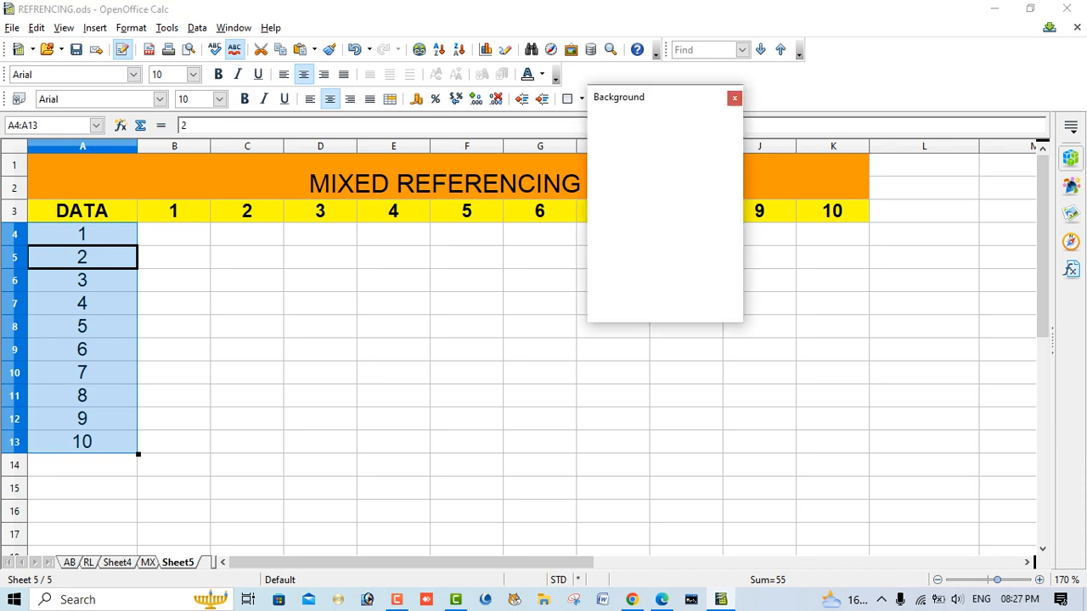
{"action": "left_click", "coordinate": [596, 182]}
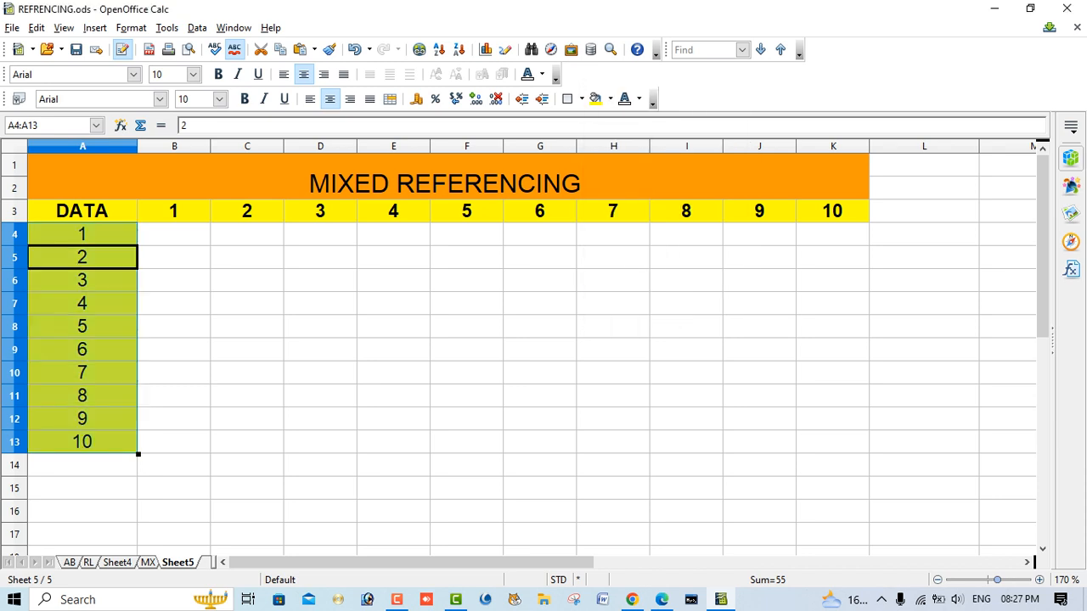
{"action": "left_click", "coordinate": [83, 258]}
Make the row values in A4:A13 bold
{"action": "left_click", "coordinate": [174, 235]}
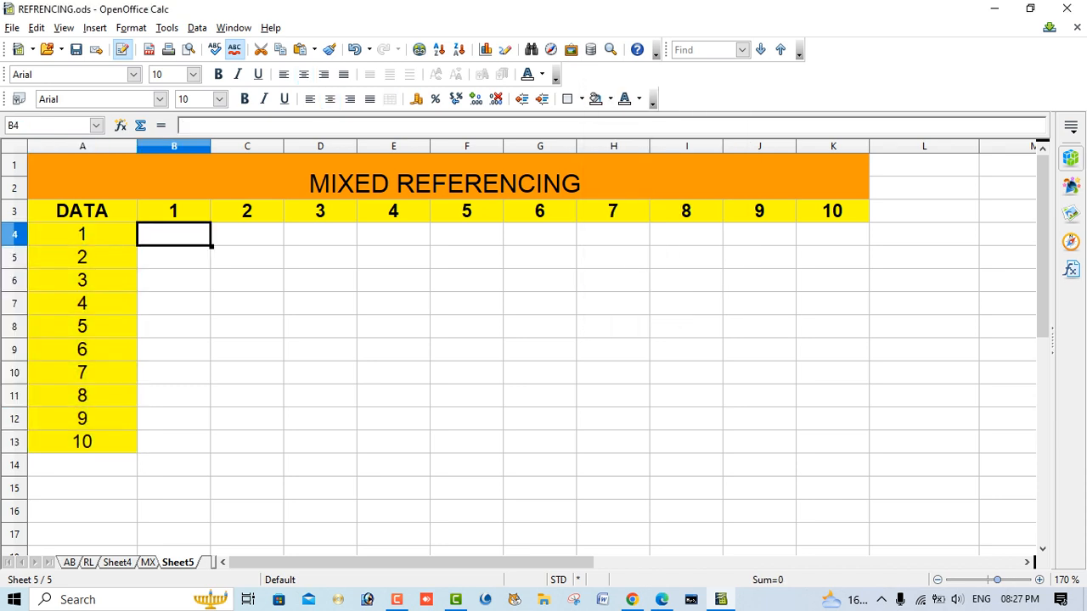
{"action": "scroll", "coordinate": [531, 348], "scroll_direction": "up", "scroll_amount": 4}
{"action": "scroll", "coordinate": [532, 348], "scroll_direction": "down", "scroll_amount": 1}
{"action": "scroll", "coordinate": [532, 348], "scroll_direction": "up", "scroll_amount": 1}
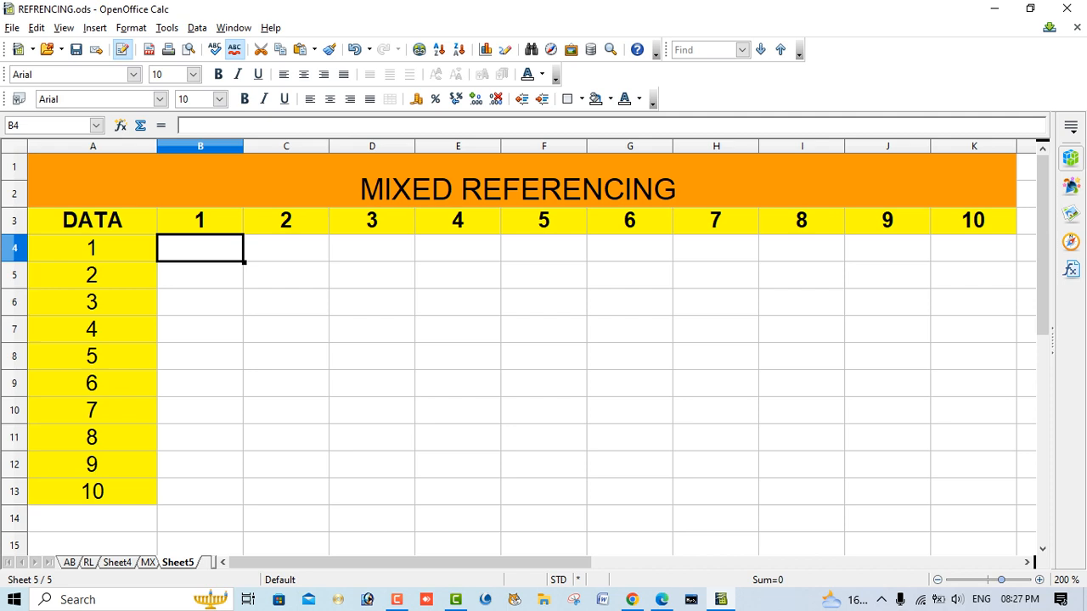
{"action": "left_click_drag", "start_coordinate": [92, 248], "coordinate": [92, 492]}
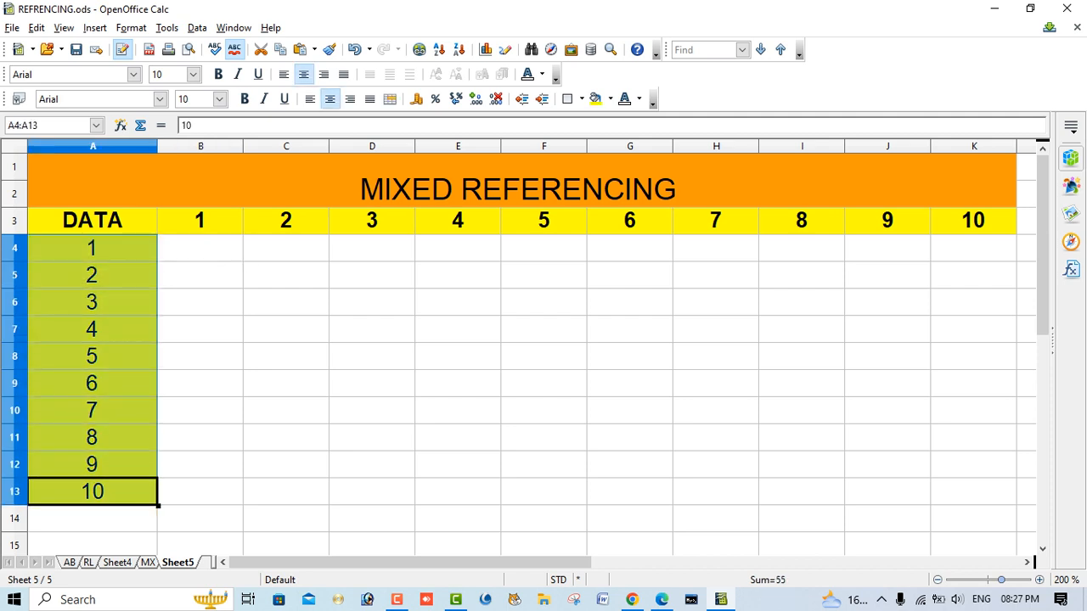
{"action": "key", "text": "ctrl+b"}
{"action": "left_click", "coordinate": [92, 248]}
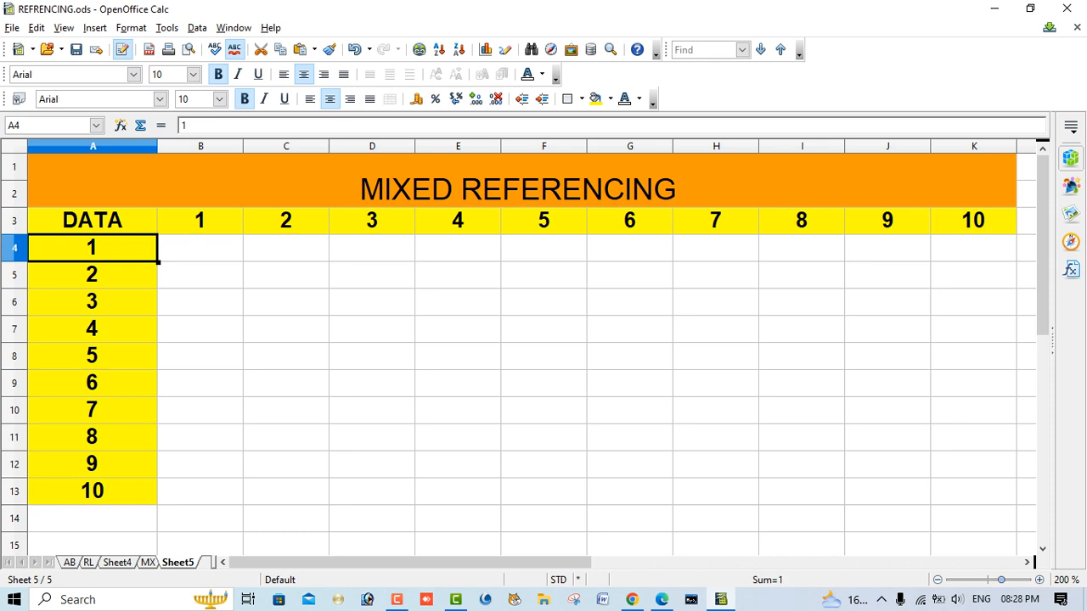
Examine the empty table cells in columns B, C and D against the row values in column A and the headings in row 3
{"action": "left_click", "coordinate": [200, 248]}
{"action": "left_click", "coordinate": [92, 248]}
{"action": "left_click", "coordinate": [287, 221]}
{"action": "left_click", "coordinate": [91, 248]}
{"action": "left_click_drag", "start_coordinate": [201, 248], "coordinate": [200, 491]}
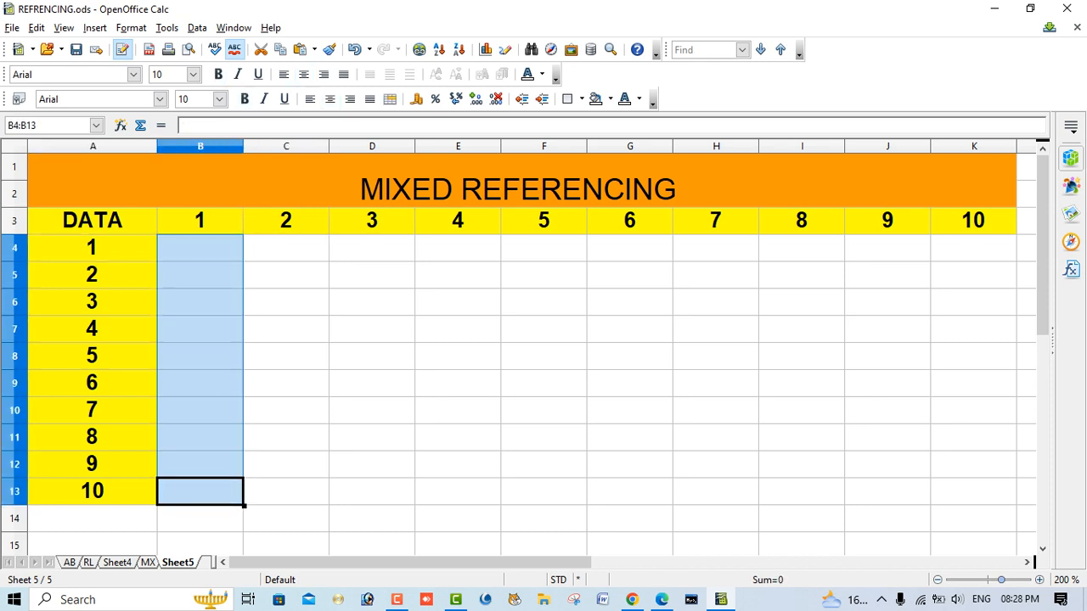
{"action": "left_click_drag", "start_coordinate": [286, 248], "coordinate": [286, 518]}
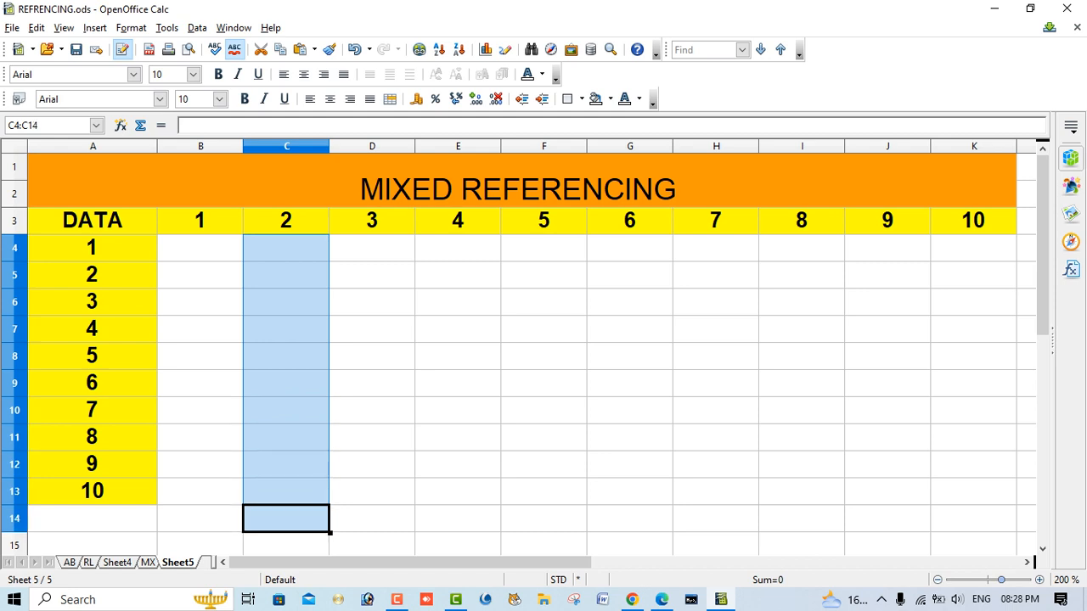
{"action": "left_click_drag", "start_coordinate": [372, 248], "coordinate": [372, 491]}
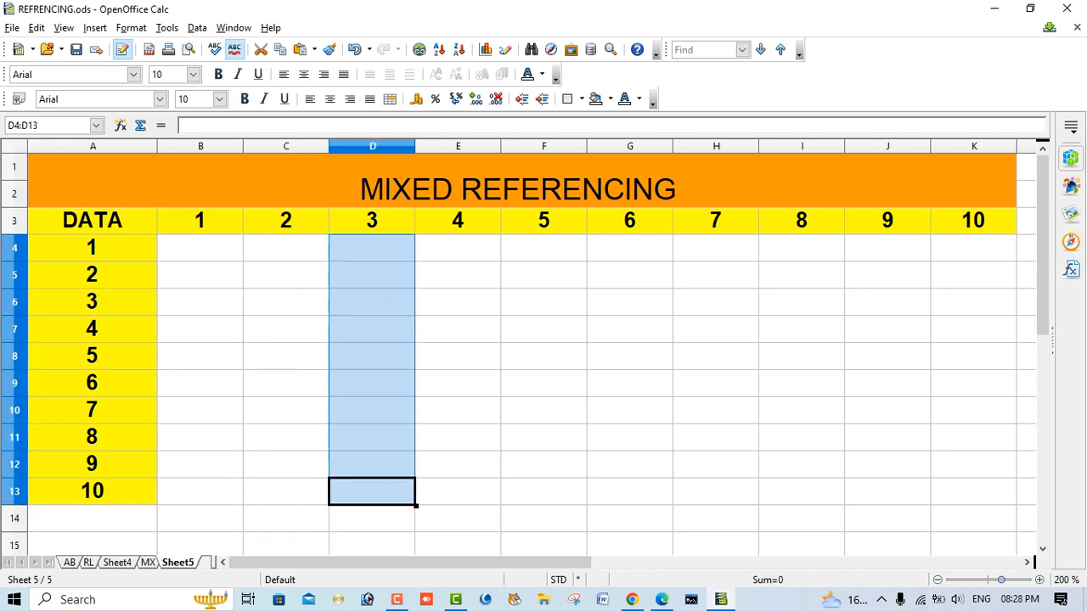
Enter the relative-reference formula =A4*B3 in B4
{"action": "left_click", "coordinate": [200, 247]}
{"action": "type", "text": "="}
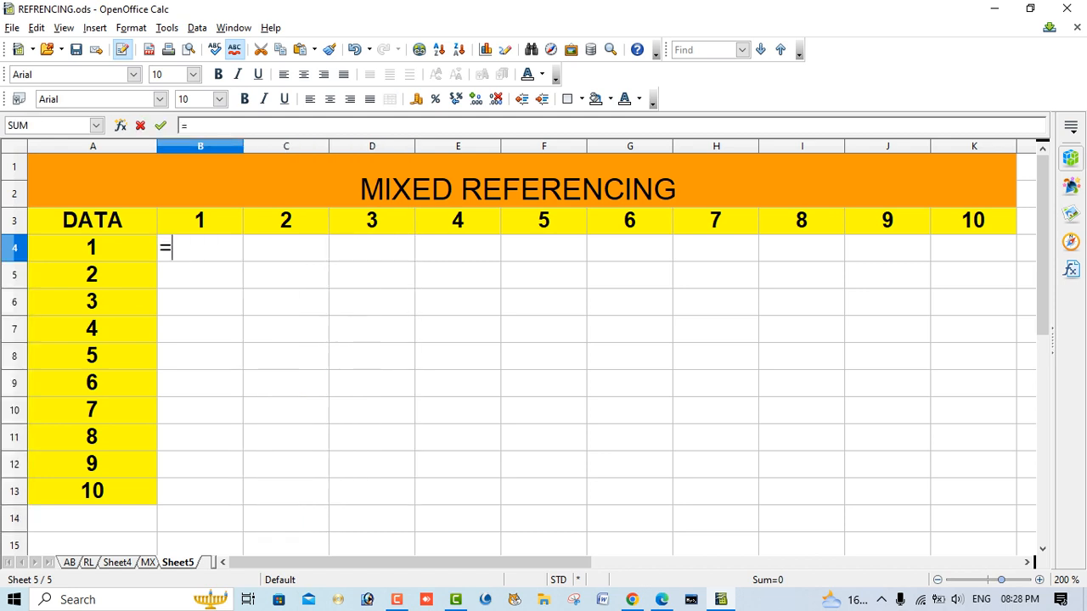
{"action": "key", "text": "Left"}
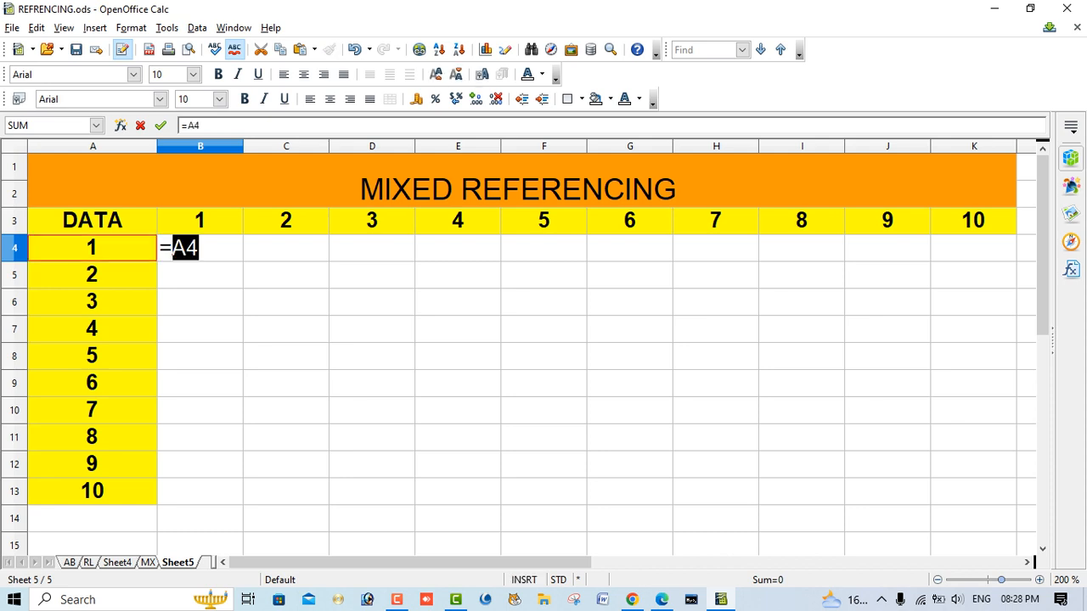
{"action": "type", "text": "*"}
{"action": "key", "text": "Up"}
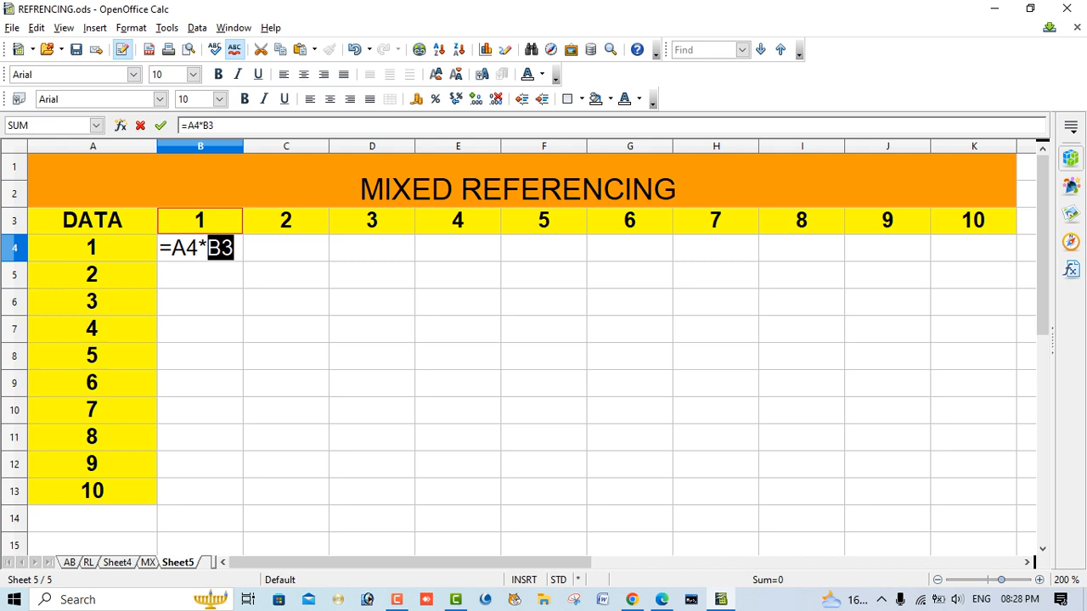
{"action": "key", "text": "Return"}
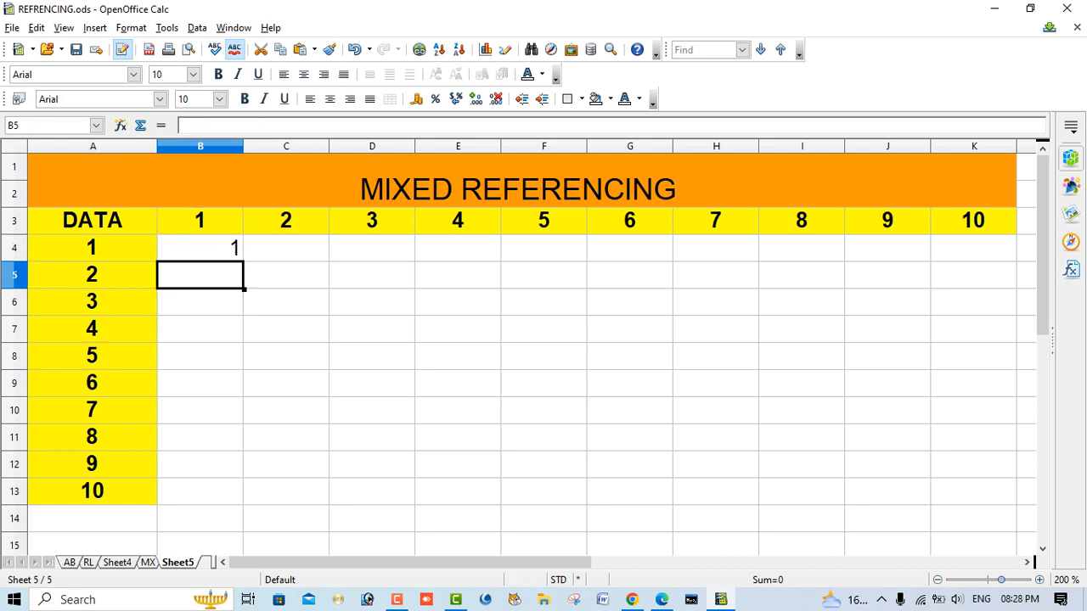
Try filling the relative formula from B4 down to B13 and clear the contents of B5:B13
{"action": "left_click", "coordinate": [200, 248]}
{"action": "left_click_drag", "start_coordinate": [243, 262], "coordinate": [244, 504]}
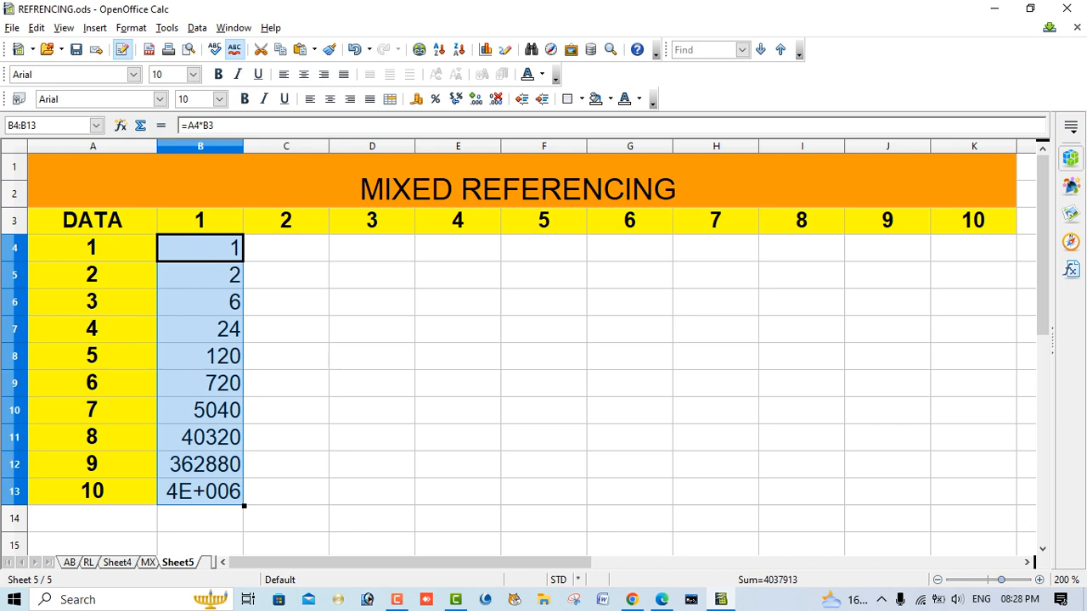
{"action": "left_click", "coordinate": [286, 357]}
{"action": "left_click_drag", "start_coordinate": [200, 275], "coordinate": [200, 492]}
{"action": "key", "text": "Delete"}
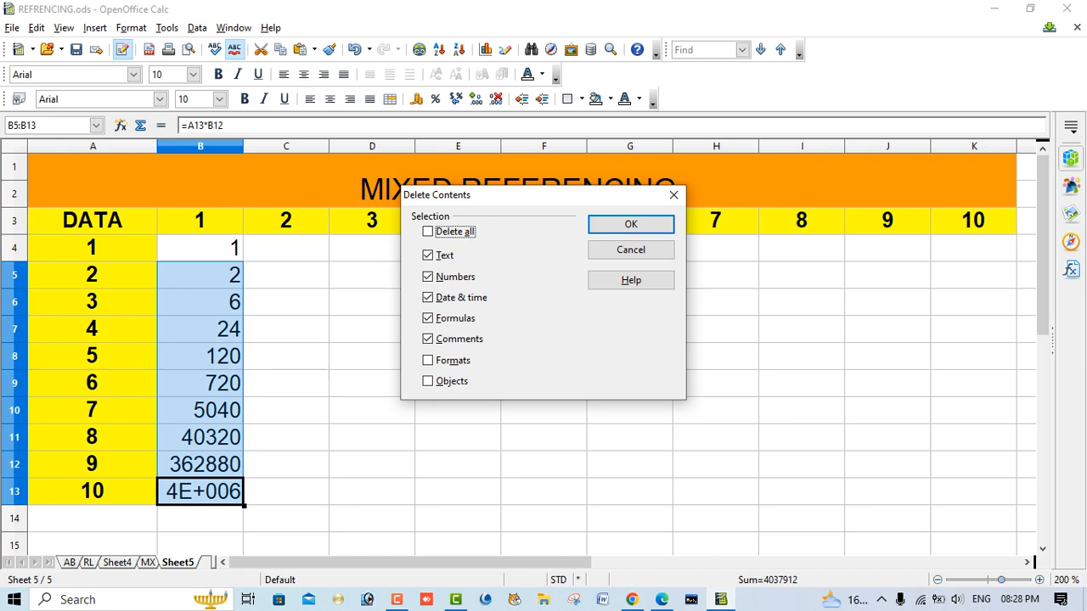
{"action": "key", "text": "Return"}
Try filling the relative formula from B4 across to K4, and undo the row's clearing and the fill
{"action": "left_click", "coordinate": [200, 248]}
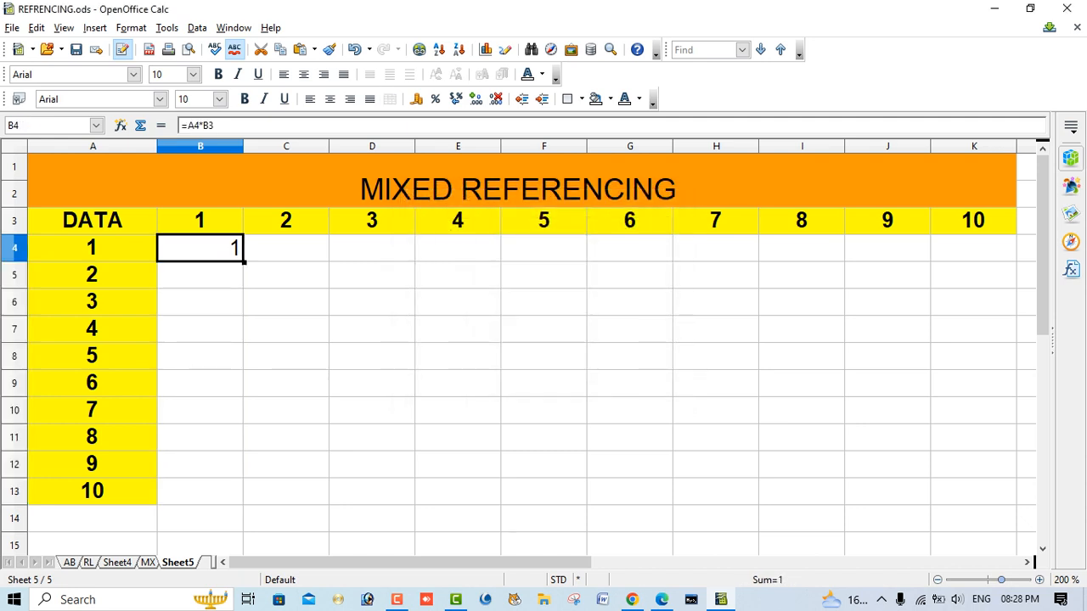
{"action": "left_click_drag", "start_coordinate": [243, 262], "coordinate": [1011, 259]}
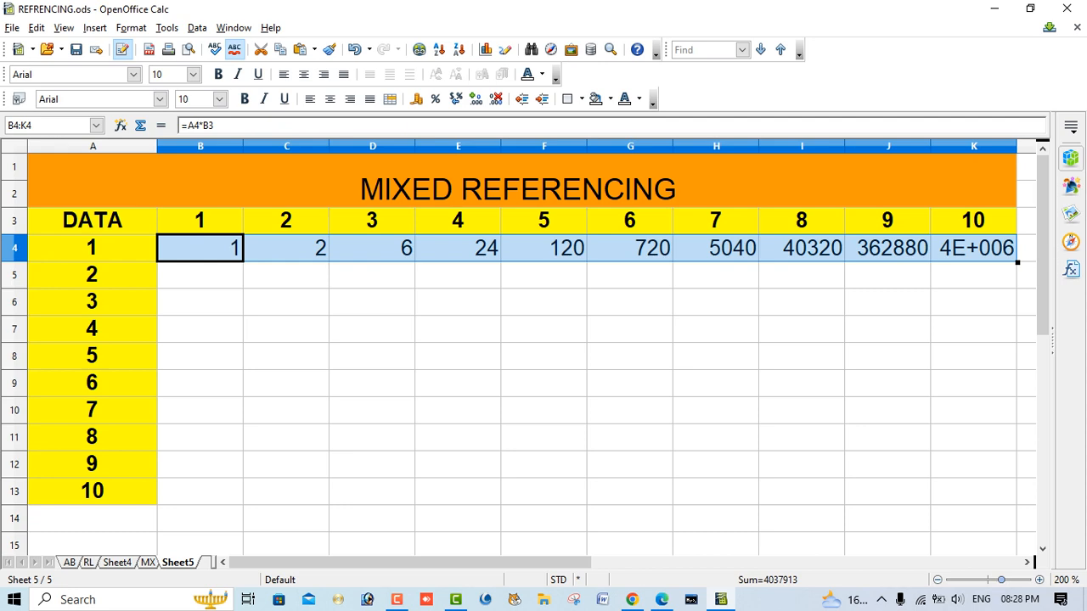
{"action": "key", "text": "Delete"}
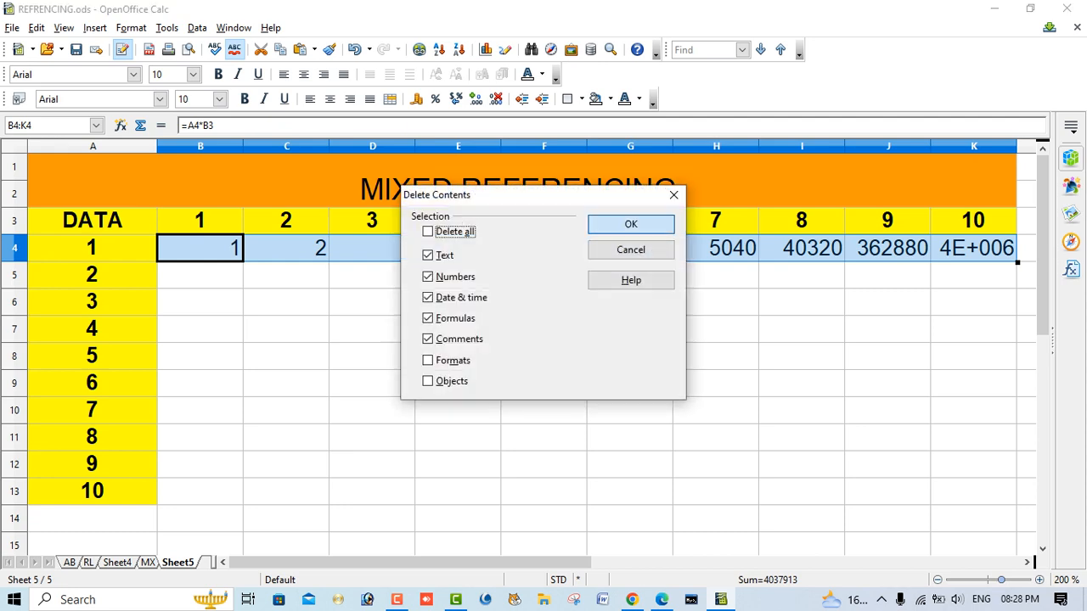
{"action": "key", "text": "Return"}
{"action": "left_click", "coordinate": [200, 248]}
{"action": "key", "text": "ctrl+z"}
{"action": "key", "text": "ctrl+z"}
{"action": "left_click", "coordinate": [201, 275]}
Change the formula in B4 to the mixed references =$A4*B$3, declining to turn on Filter Keys
{"action": "double_click", "coordinate": [222, 248]}
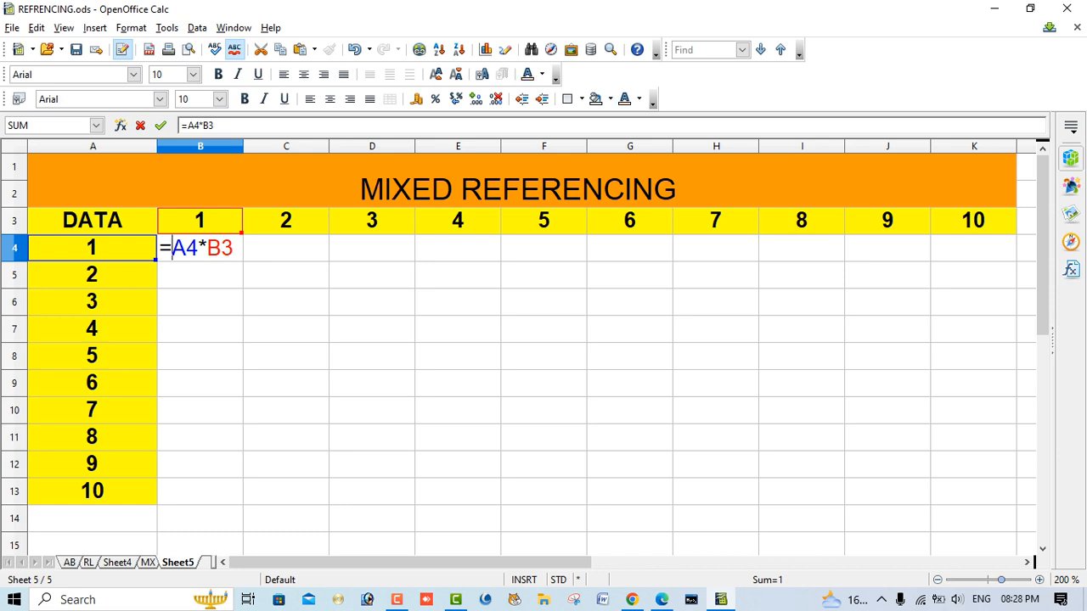
{"action": "type", "text": "$"}
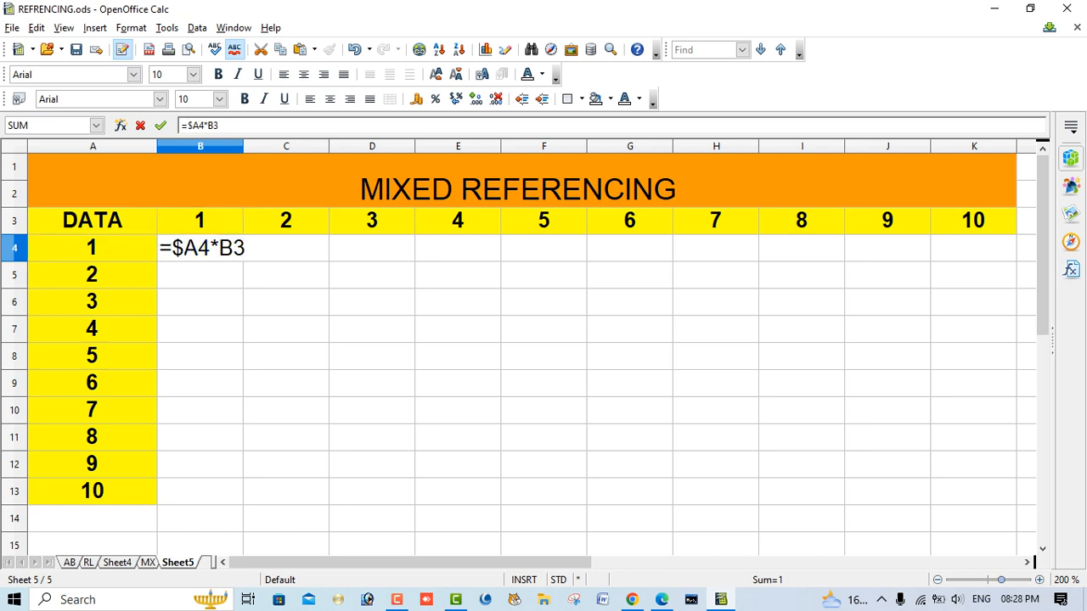
{"action": "left_click", "coordinate": [234, 248]}
{"action": "type", "text": "$"}
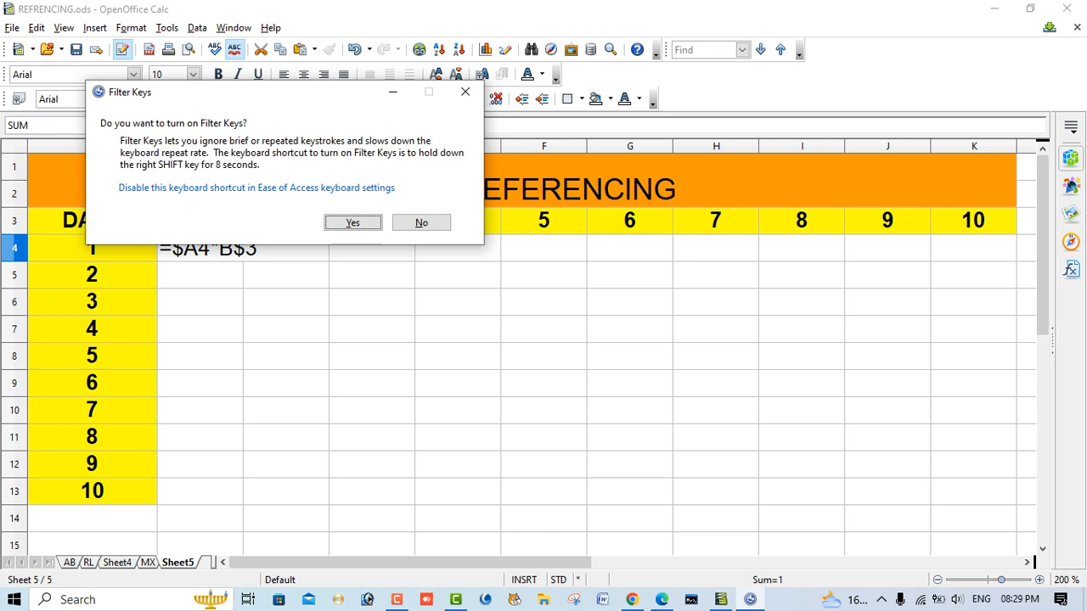
{"action": "left_click", "coordinate": [421, 223]}
{"action": "key", "text": "Return"}
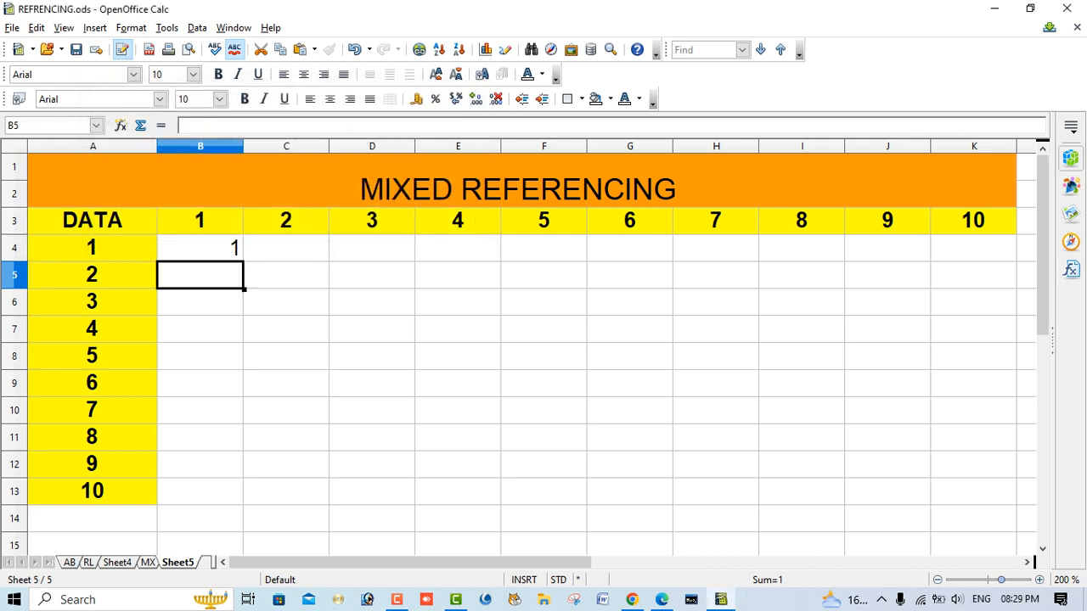
Centre the cells of B3:K13 horizontally
{"action": "left_click", "coordinate": [201, 248]}
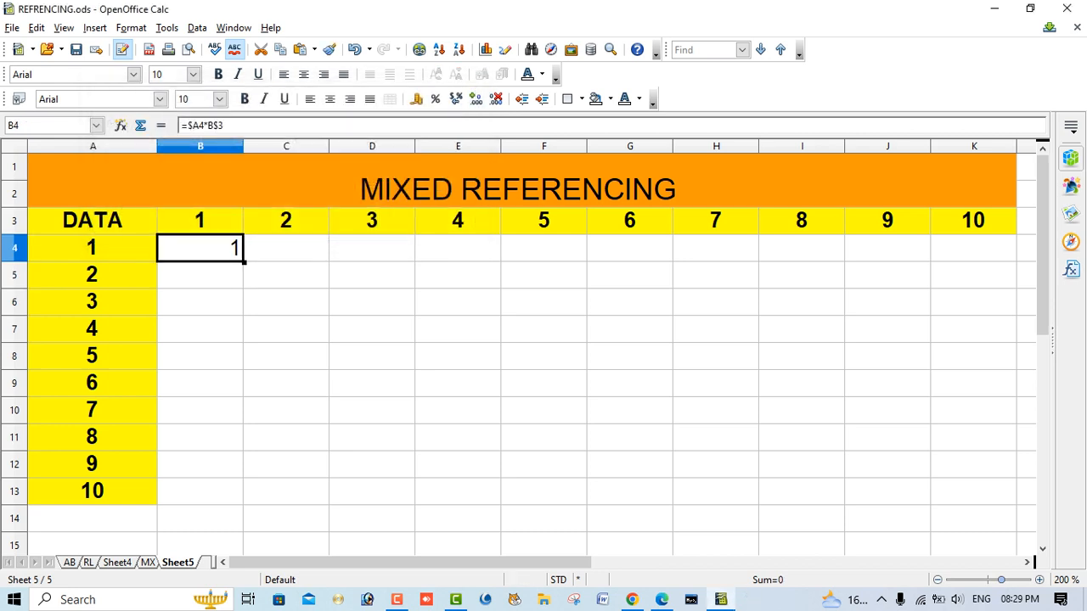
{"action": "left_click_drag", "start_coordinate": [201, 220], "coordinate": [973, 491]}
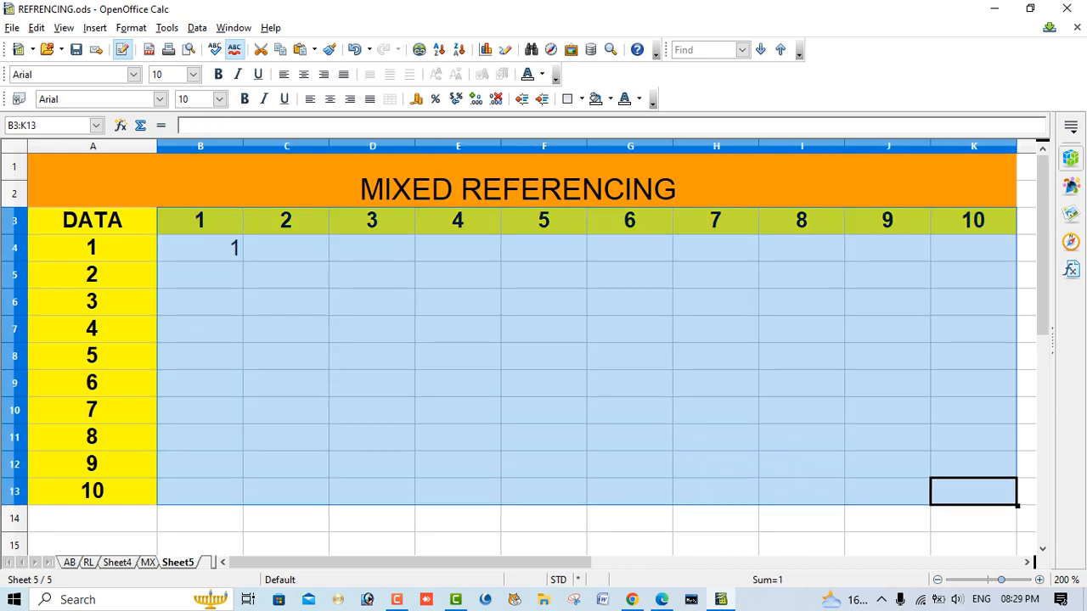
{"action": "left_click", "coordinate": [330, 100]}
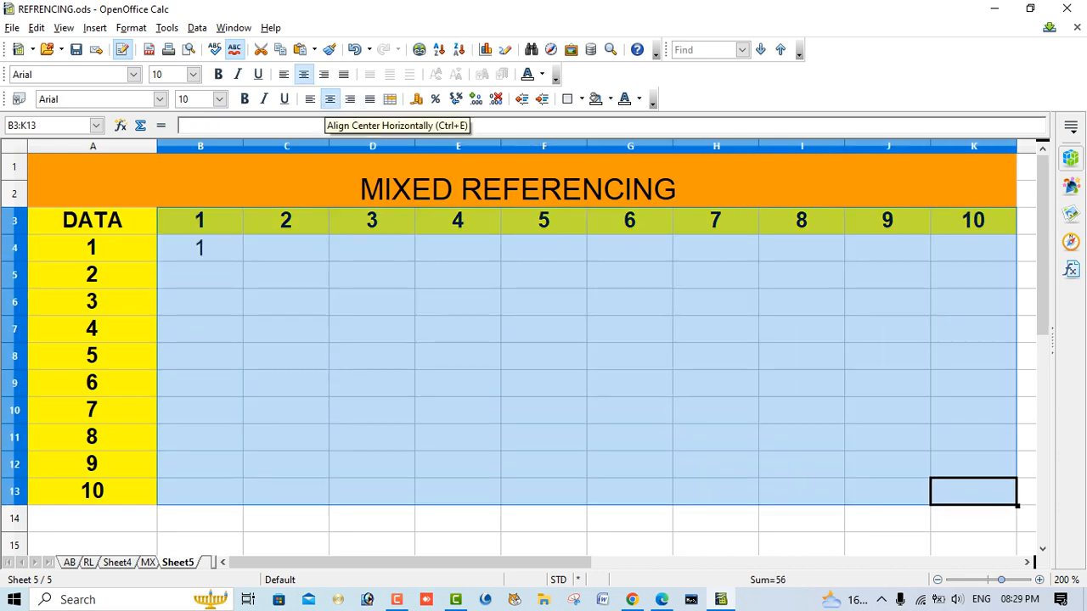
{"action": "left_click", "coordinate": [286, 328]}
Fill the mixed-reference formula from B4 down to B13, across to K4 and through C4:K13 to complete the multiplication table
{"action": "left_click", "coordinate": [200, 248]}
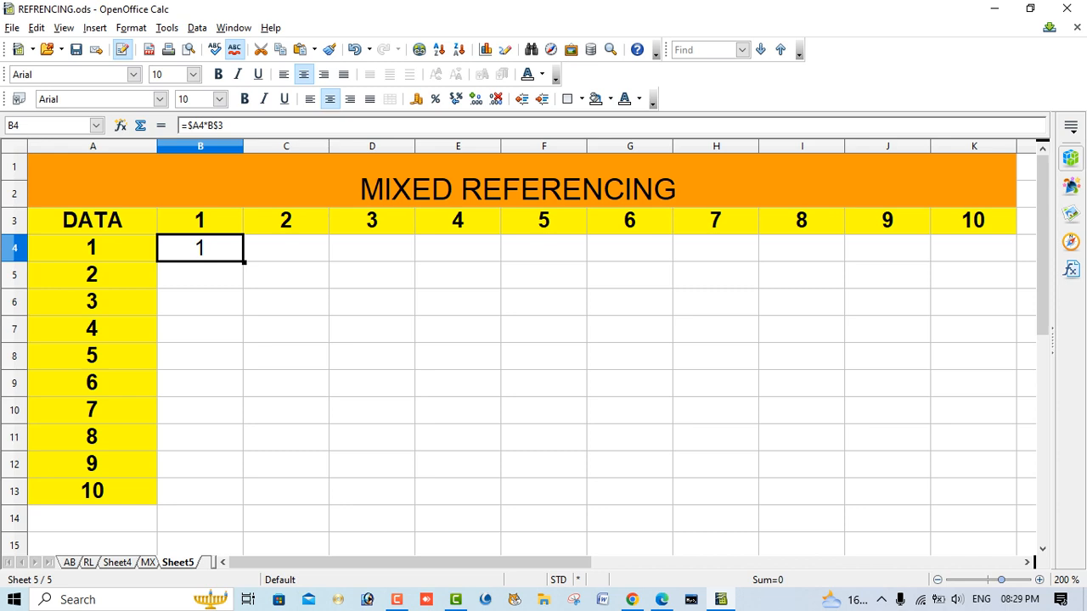
{"action": "left_click_drag", "start_coordinate": [244, 262], "coordinate": [243, 504]}
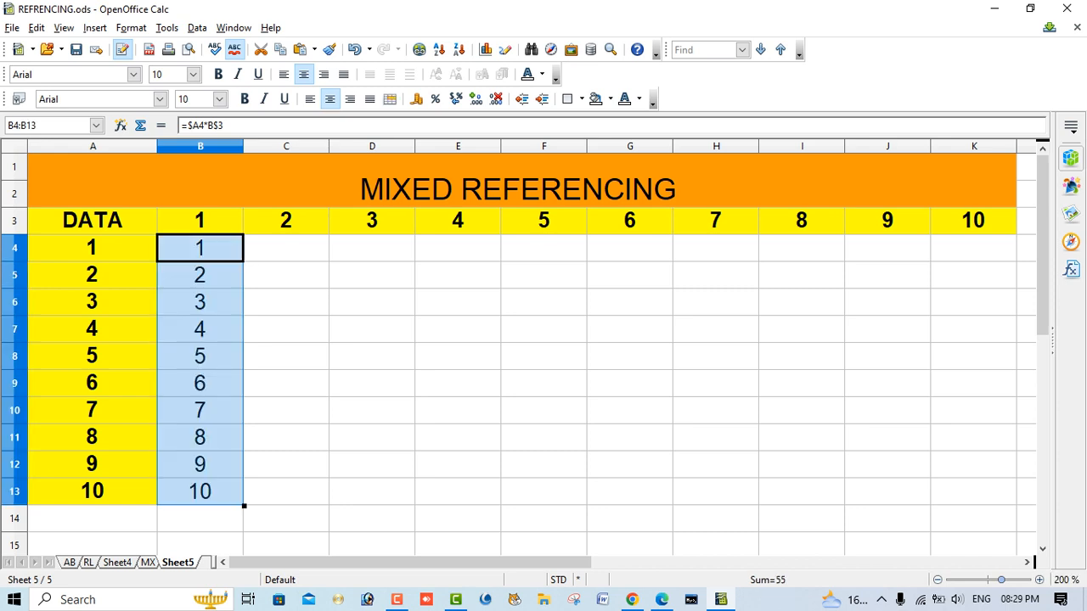
{"action": "left_click", "coordinate": [201, 247]}
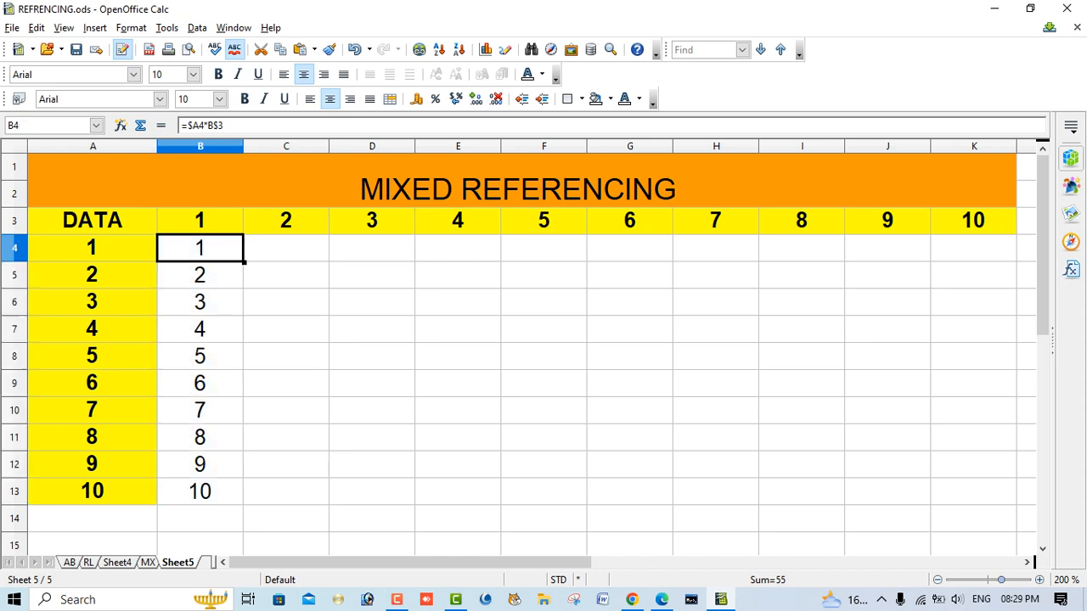
{"action": "left_click_drag", "start_coordinate": [243, 262], "coordinate": [1016, 261]}
{"action": "left_click", "coordinate": [93, 248]}
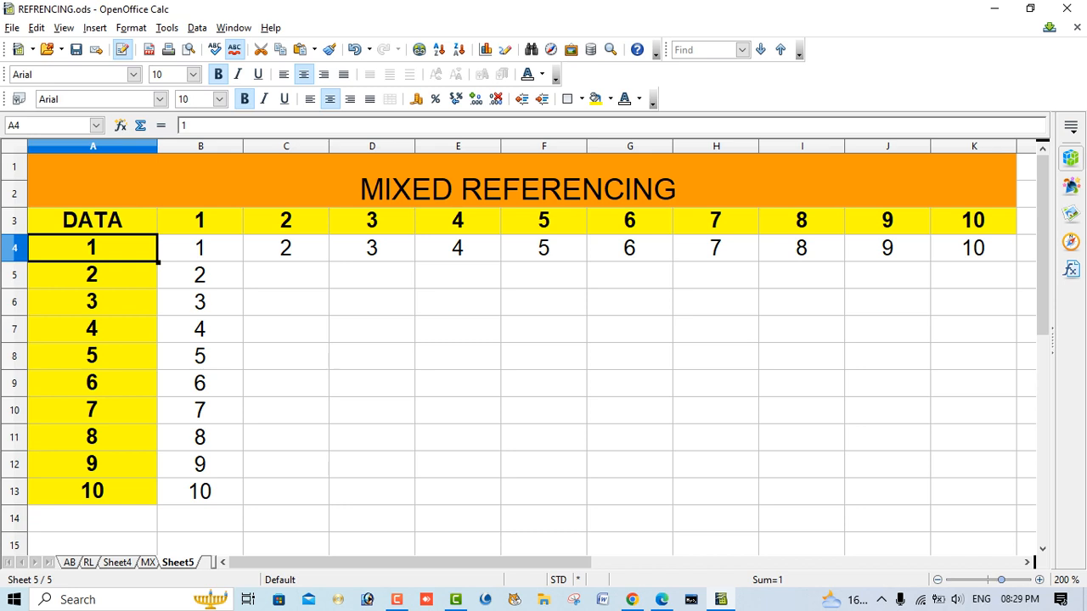
{"action": "left_click_drag", "start_coordinate": [286, 248], "coordinate": [1017, 497]}
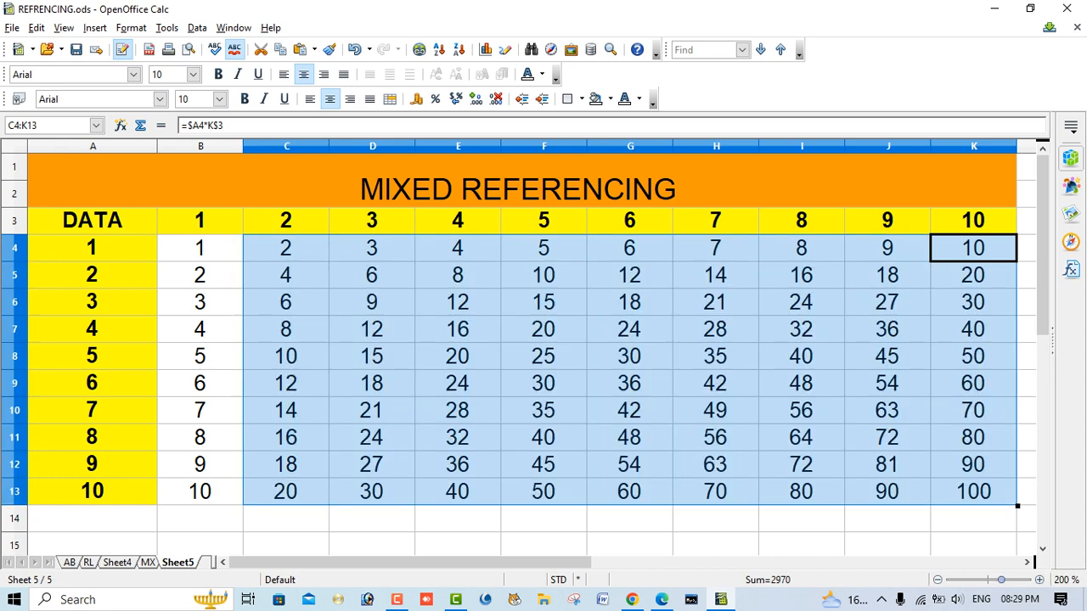
Review the completed multiplication table by its 2, 3, 4, 5 and 10 columns, and inspect the formulas in K13 and B4
{"action": "left_click", "coordinate": [286, 146]}
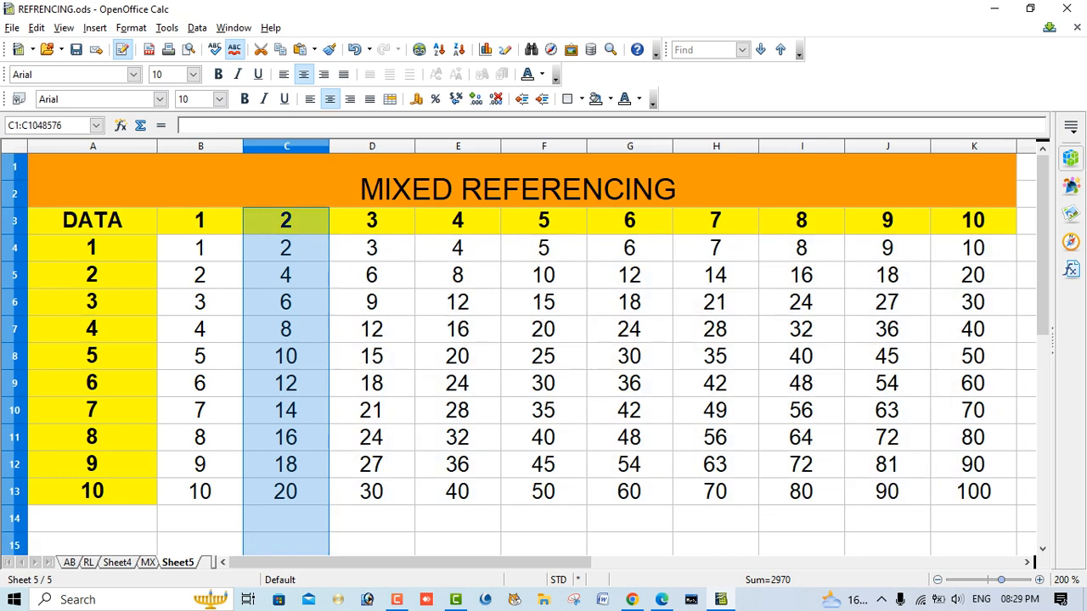
{"action": "left_click", "coordinate": [372, 146]}
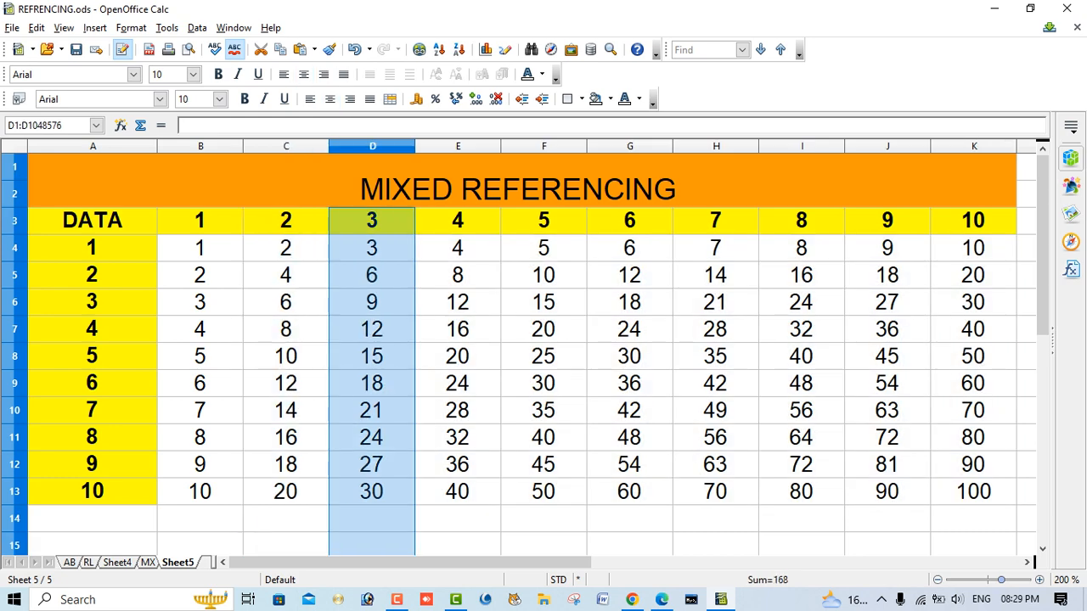
{"action": "left_click", "coordinate": [458, 146]}
{"action": "left_click", "coordinate": [543, 146]}
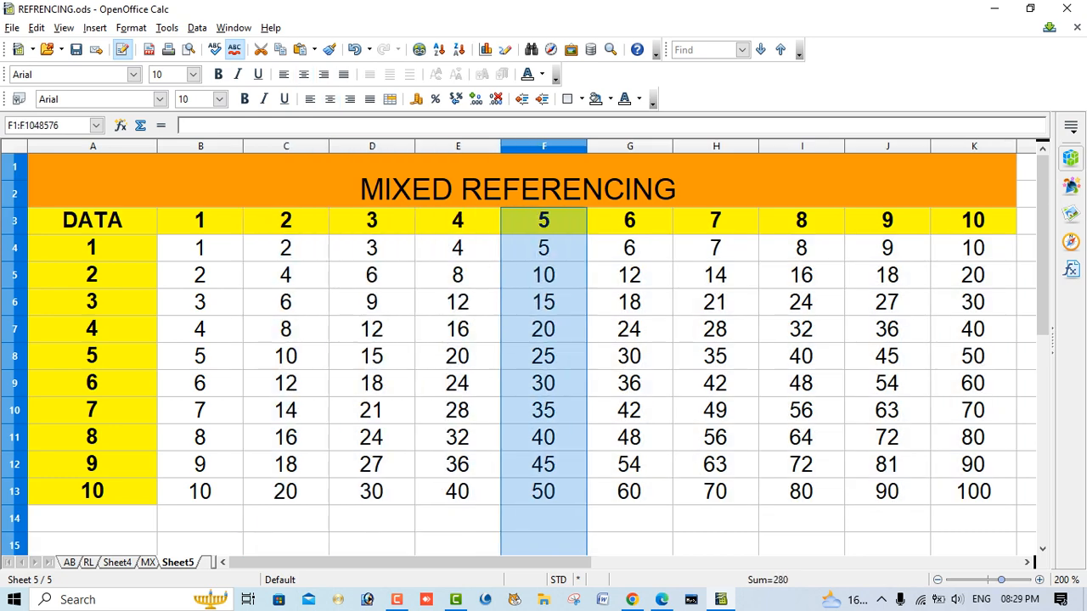
{"action": "left_click", "coordinate": [974, 146]}
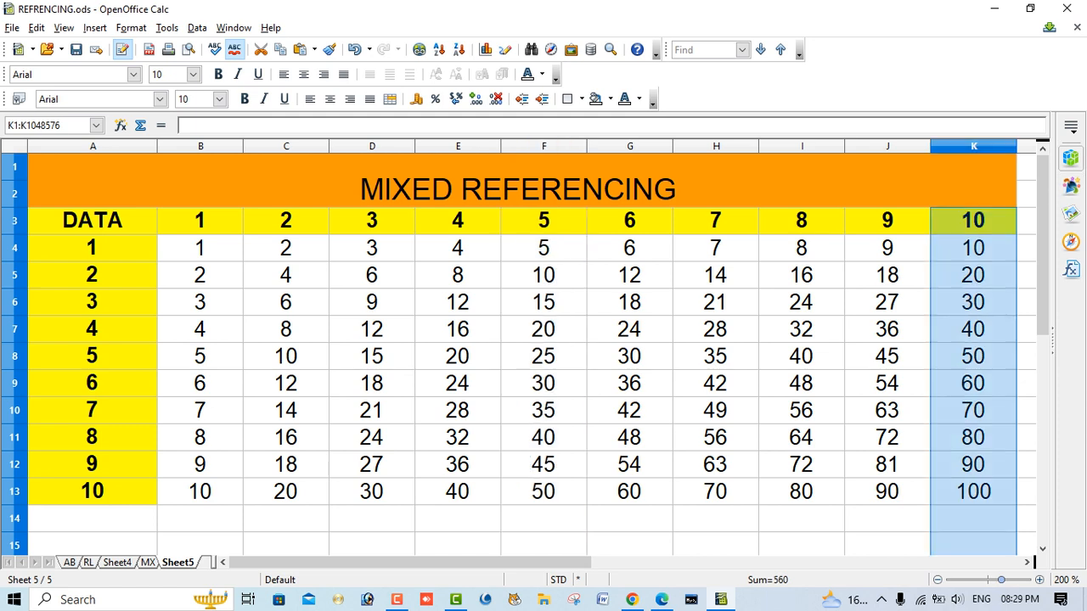
{"action": "left_click", "coordinate": [973, 492]}
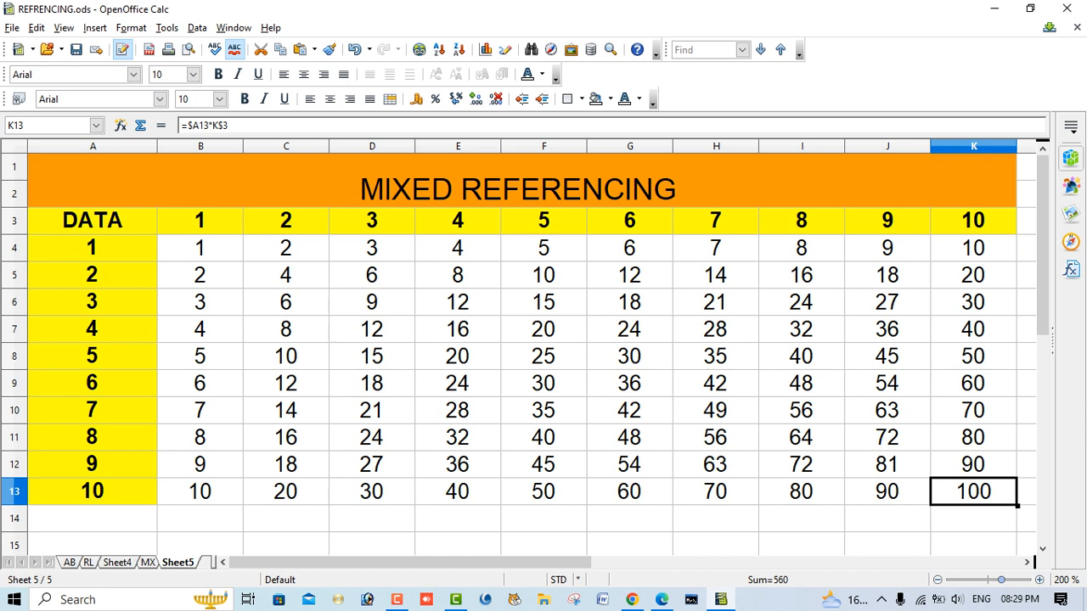
{"action": "double_click", "coordinate": [213, 248]}
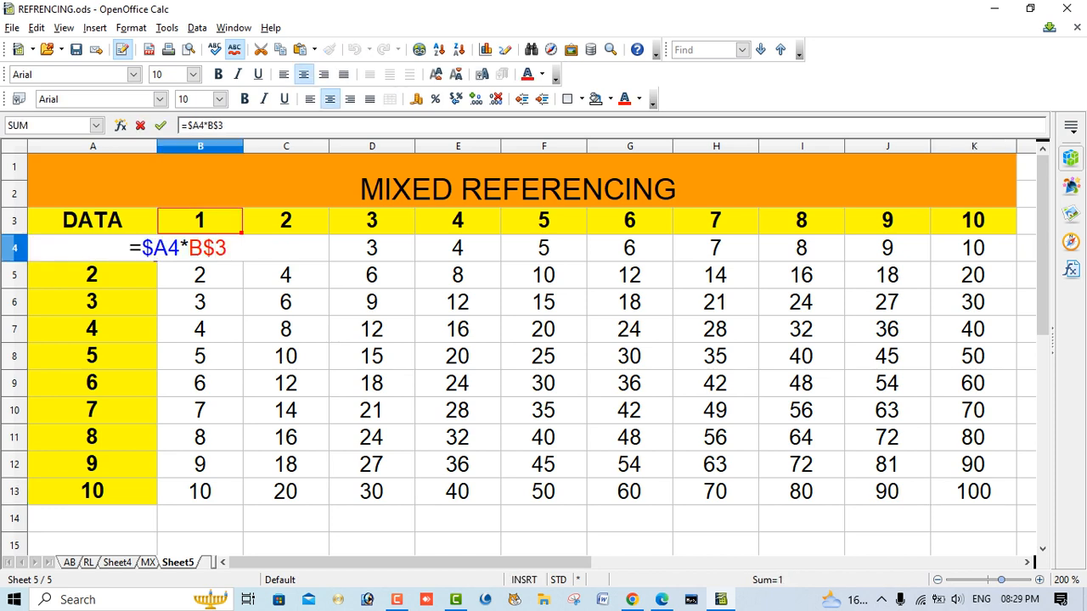
{"action": "key", "text": "Escape"}
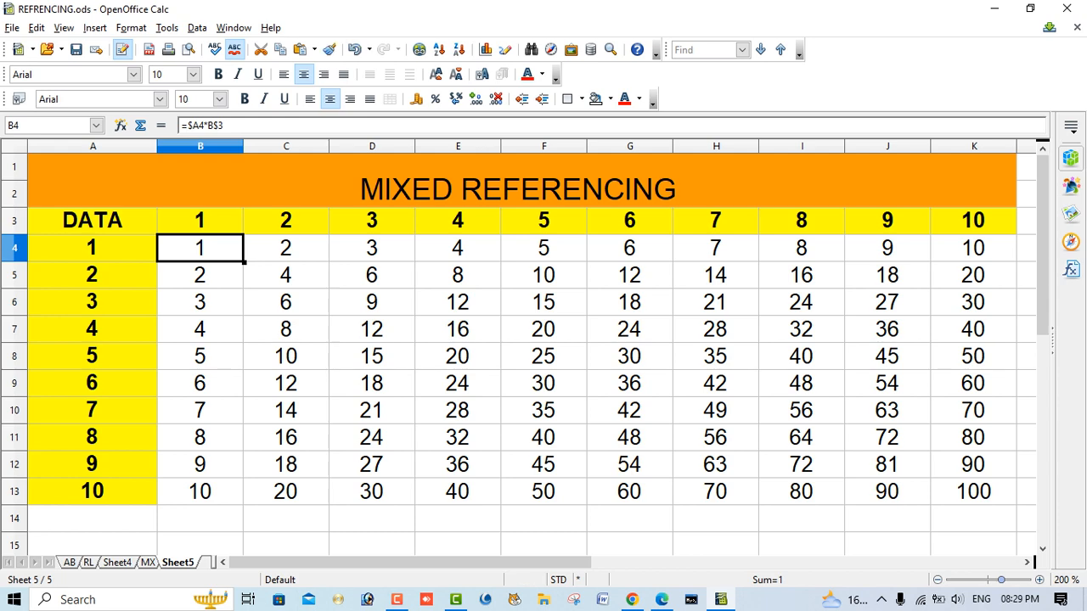
On the AB sheet, inspect the relative-reference TOTAL formulas in I3 and I5, highlighting the range D3:H3 in the first
{"action": "left_click", "coordinate": [69, 563]}
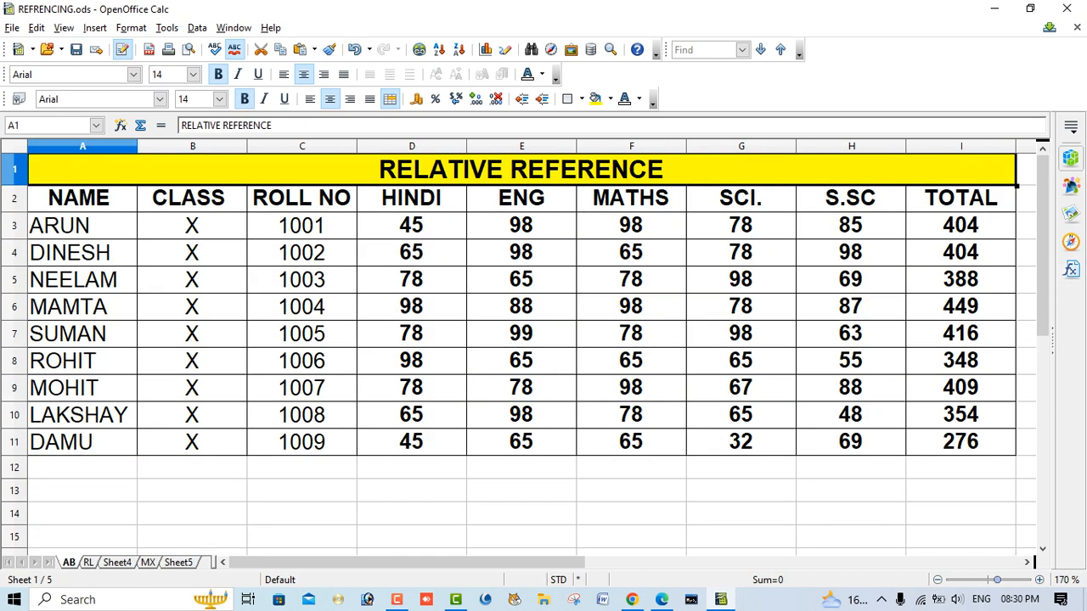
{"action": "double_click", "coordinate": [987, 225]}
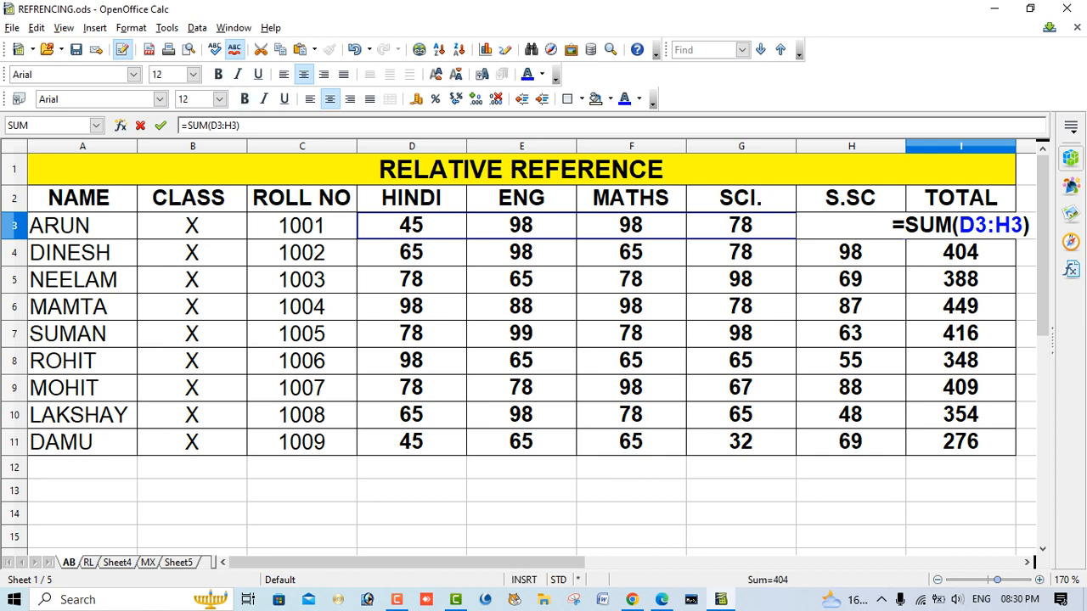
{"action": "left_click_drag", "start_coordinate": [959, 226], "coordinate": [1029, 226]}
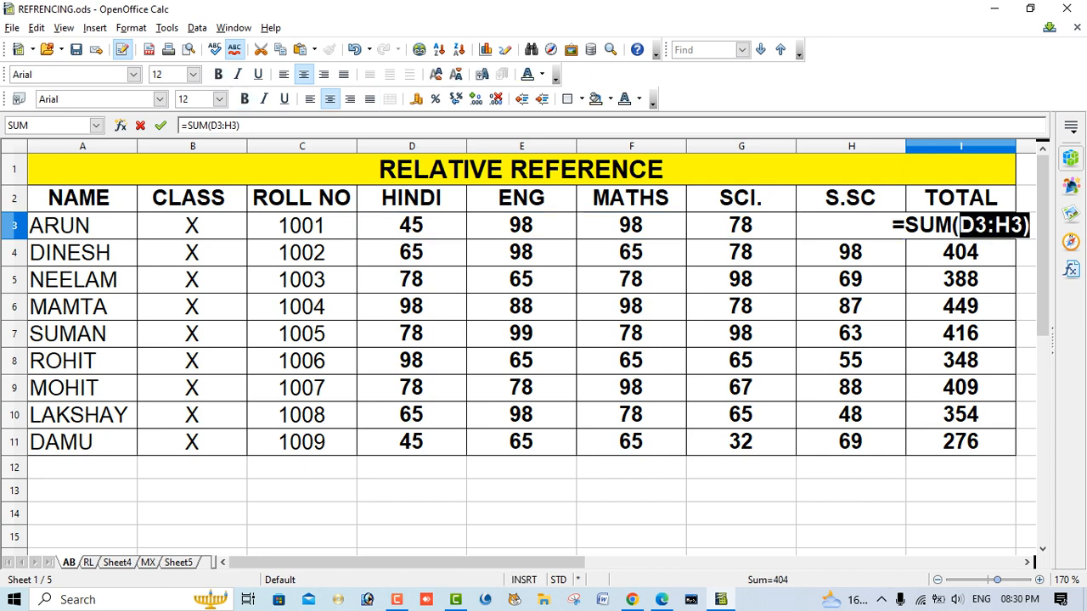
{"action": "key", "text": "Escape"}
{"action": "double_click", "coordinate": [978, 280]}
{"action": "key", "text": "Escape"}
On the RL sheet, examine the first %AGE cell D3 and the fixed OVERALL value in C14 at 190% zoom
{"action": "key", "text": "ctrl+Page_Down"}
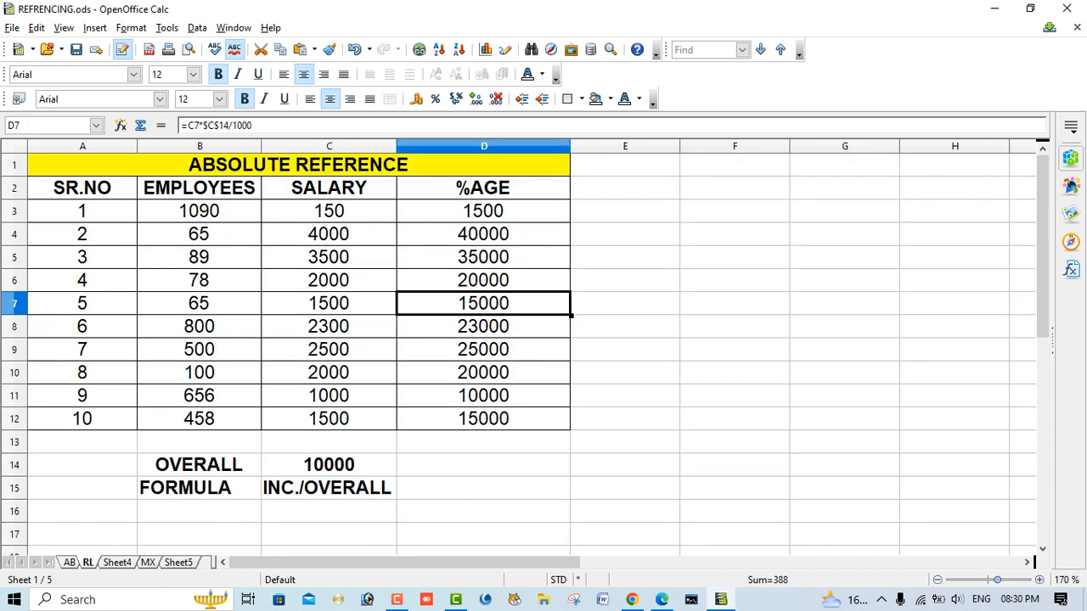
{"action": "scroll", "coordinate": [532, 348], "scroll_direction": "up", "scroll_amount": 2}
{"action": "scroll", "coordinate": [531, 348], "scroll_direction": "up", "scroll_amount": 1}
{"action": "left_click", "coordinate": [537, 218]}
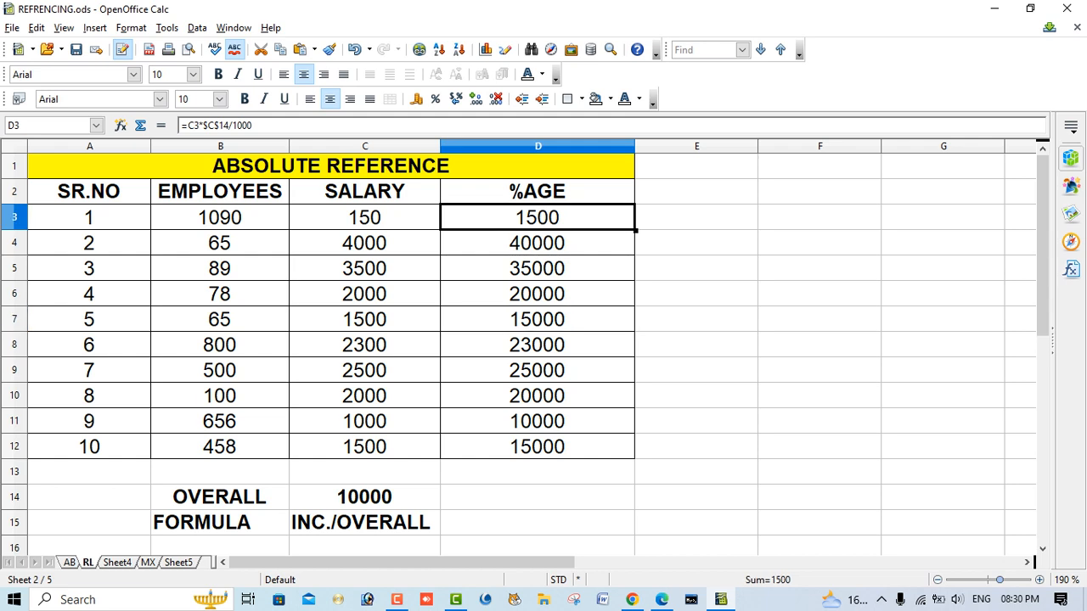
{"action": "left_click", "coordinate": [364, 496]}
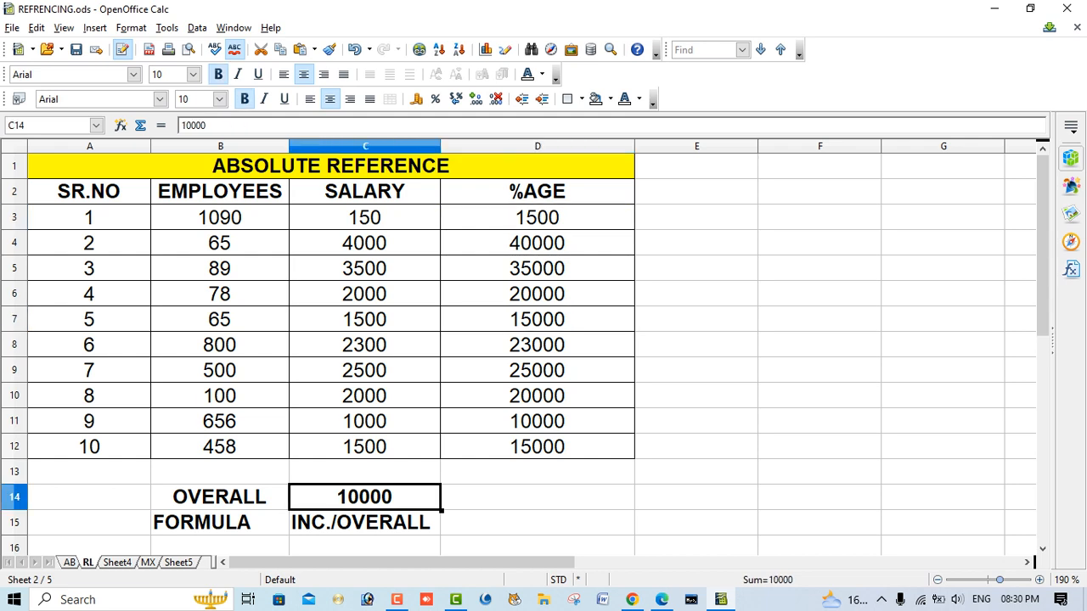
{"action": "double_click", "coordinate": [382, 497]}
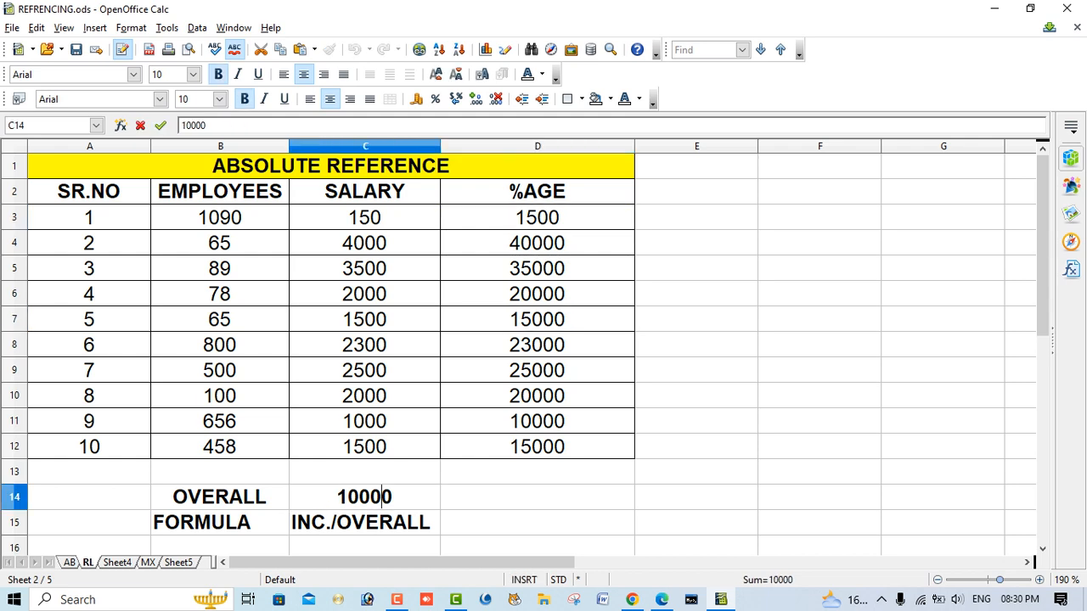
Inspect the %AGE formula in D3, highlighting part of its absolute reference $C$14, and close it without changes
{"action": "double_click", "coordinate": [532, 217]}
{"action": "key", "text": "shift+Left"}
{"action": "key", "text": "shift+Left"}
{"action": "key", "text": "shift+Left"}
{"action": "key", "text": "shift+Left"}
{"action": "key", "text": "shift+Left"}
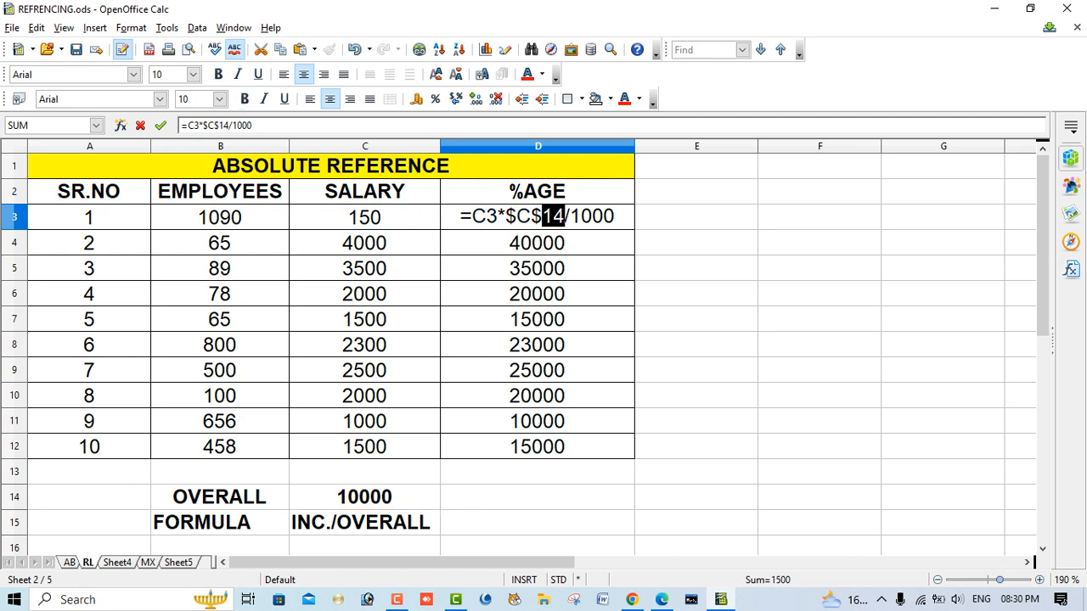
{"action": "key", "text": "End"}
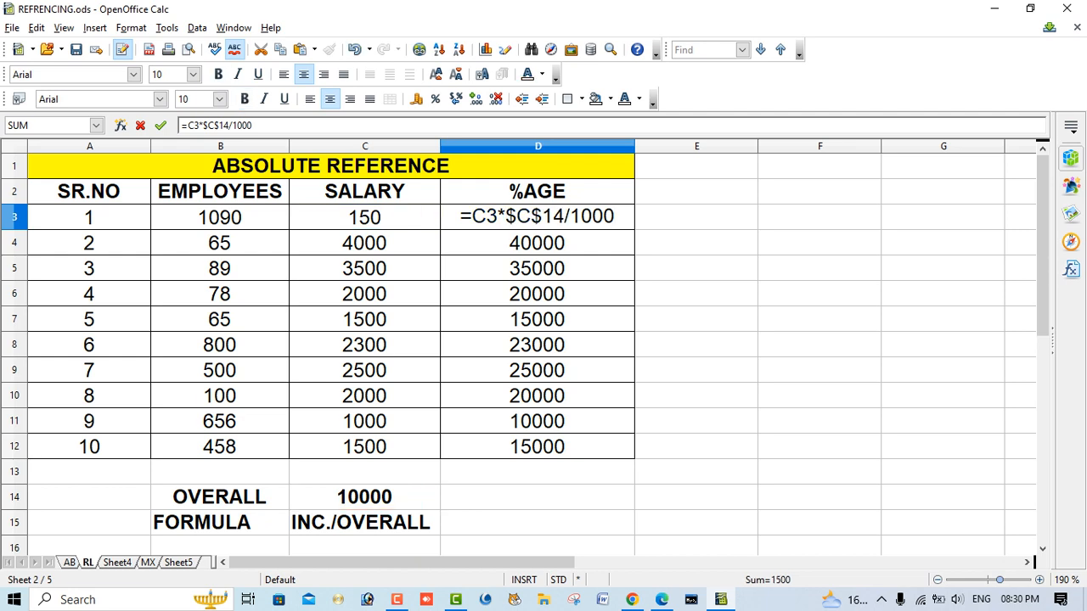
{"action": "key", "text": "Return"}
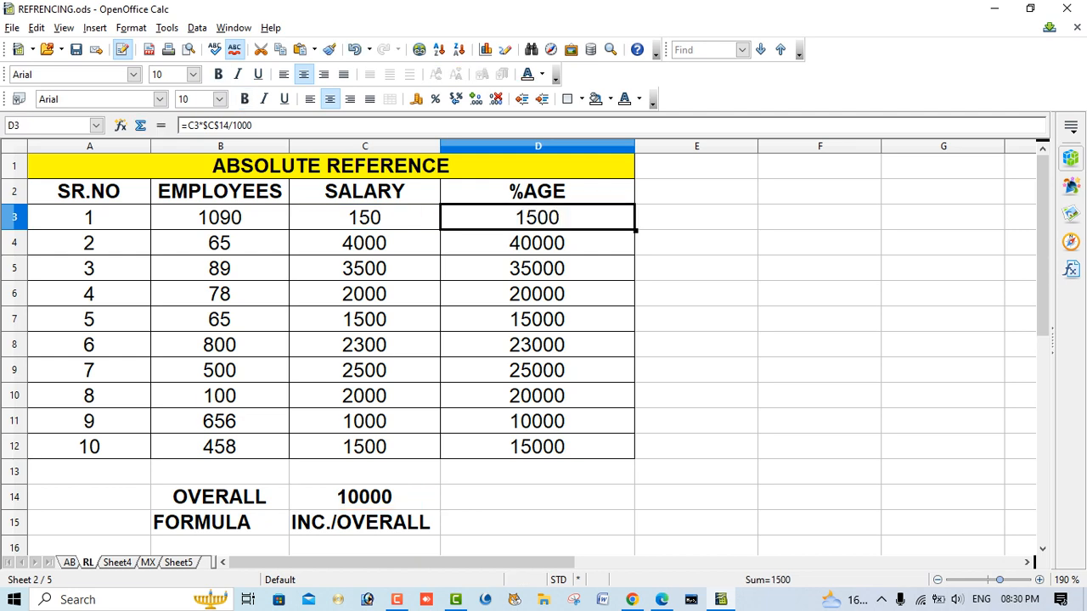
On the MX sheet, inspect the mixed-reference formula in B4 and close it without changes
{"action": "key", "text": "ctrl+Page_Down"}
{"action": "key", "text": "ctrl+Page_Down"}
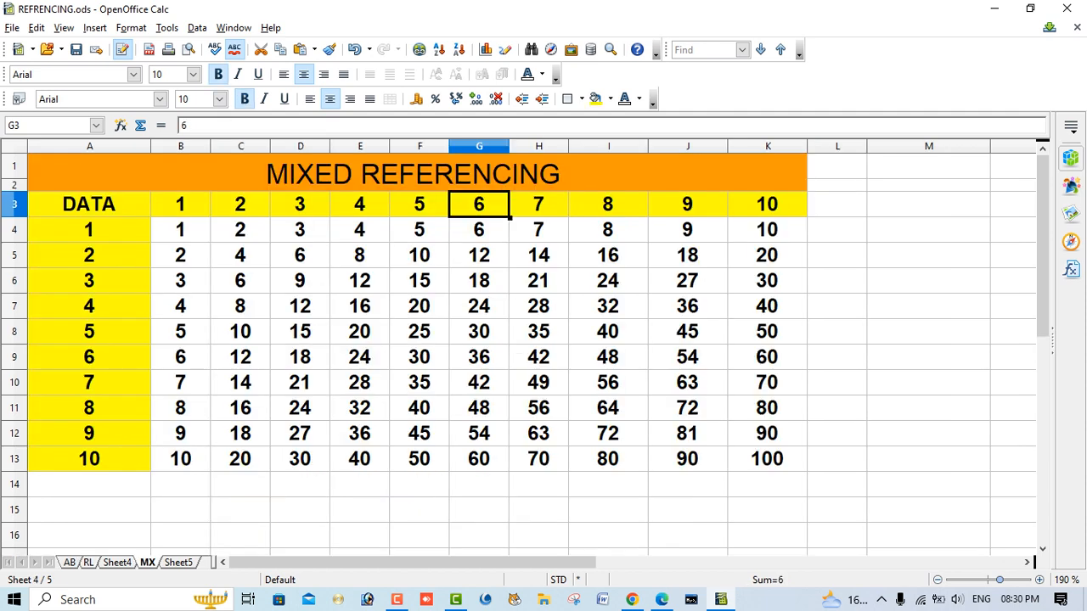
{"action": "double_click", "coordinate": [174, 229]}
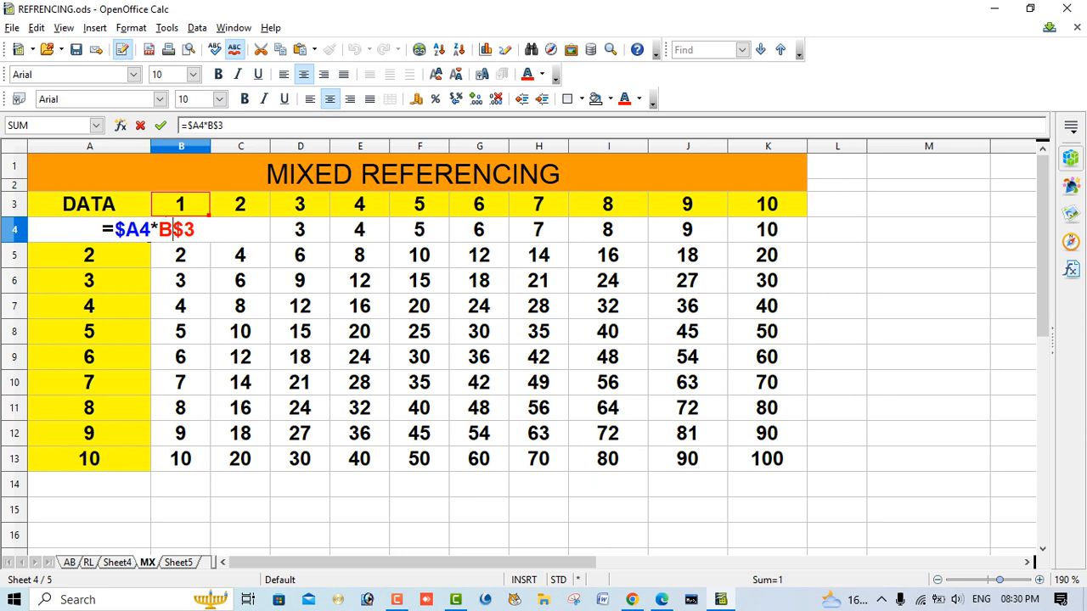
{"action": "key", "text": "Return"}
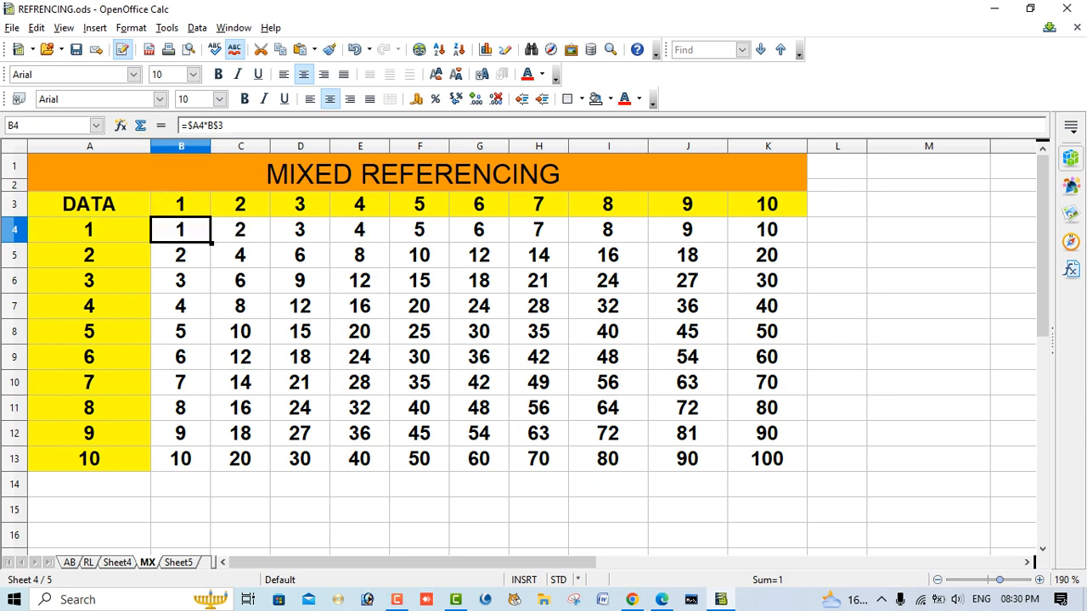